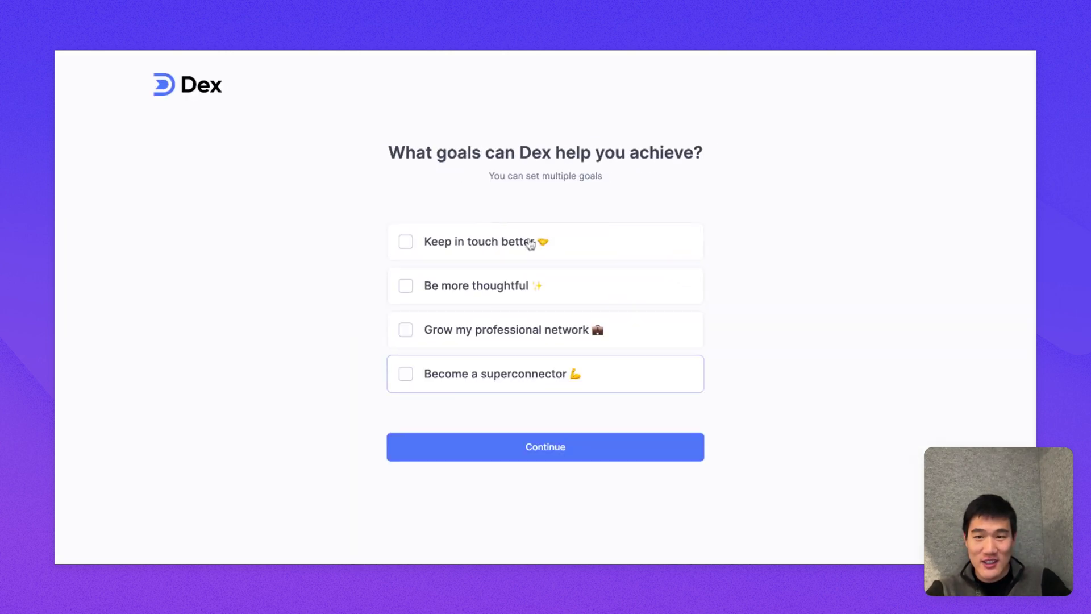
# Step: Answer the onboarding survey: goal 'Keep in touch better', current system Contacts App, 'It's not useful enough'
pyautogui.click(470, 254)
pyautogui.click(500, 448)
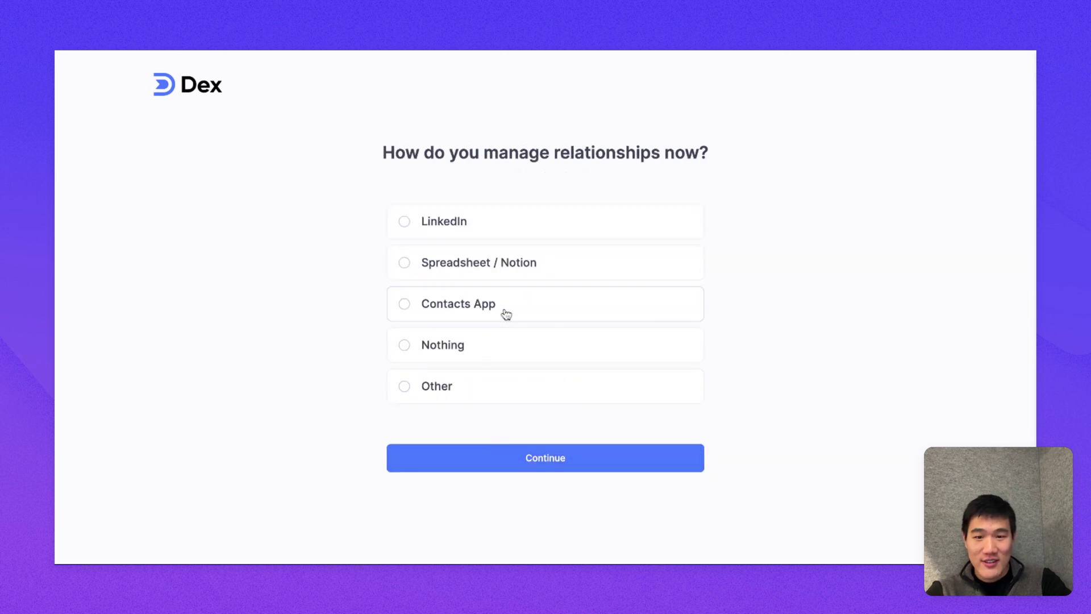
pyautogui.click(507, 314)
pyautogui.click(514, 455)
pyautogui.click(566, 306)
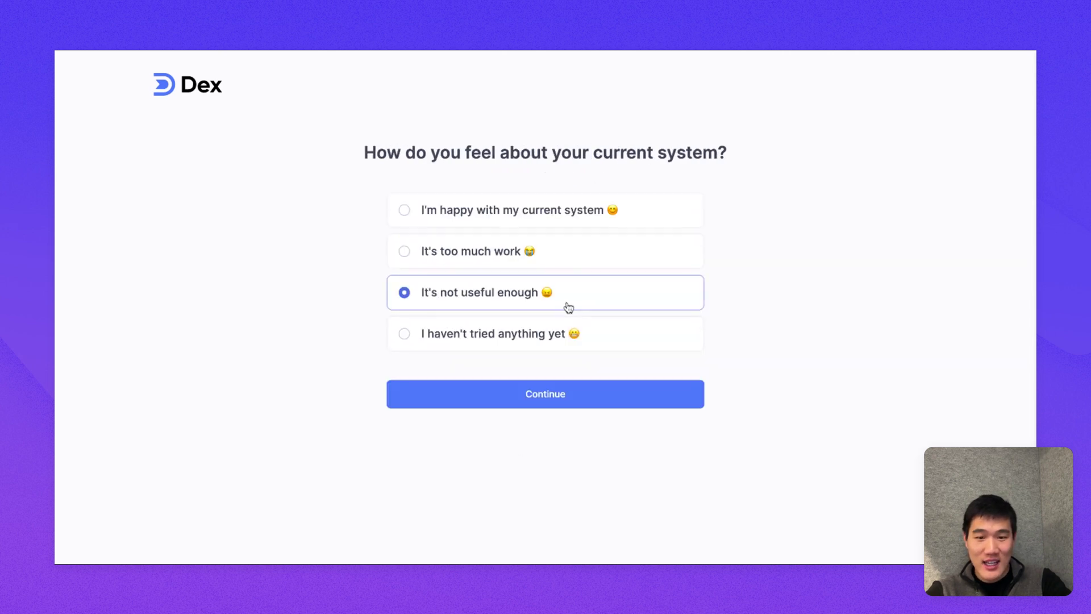
pyautogui.click(562, 393)
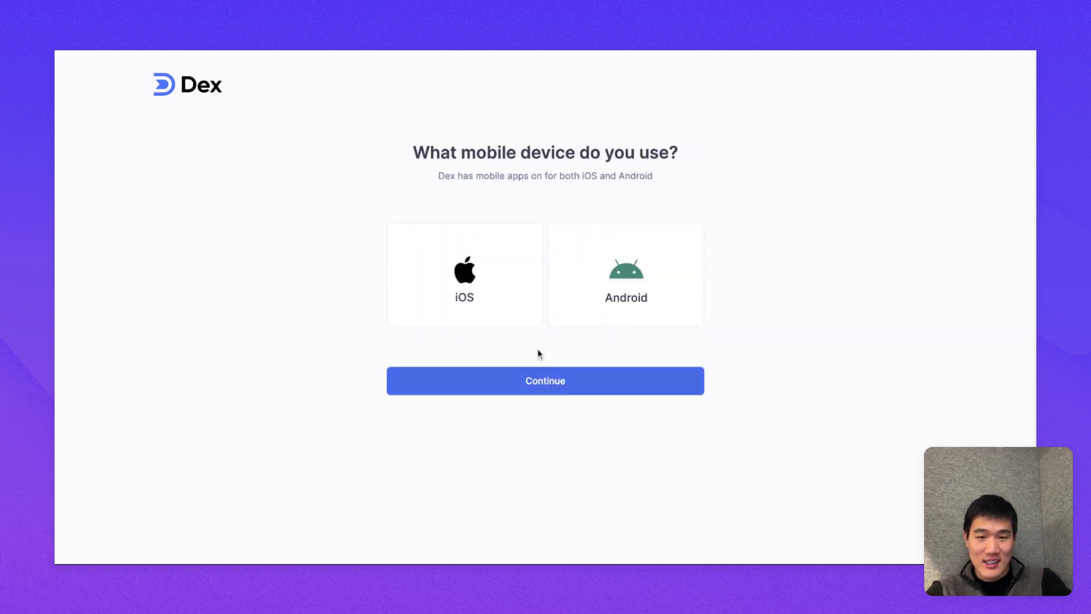
pyautogui.click(555, 391)
# Step: Sign up for Dex with the account holder's name, e-mail address and a password
pyautogui.scroll(-1, 614, 316)
pyautogui.click(621, 309)
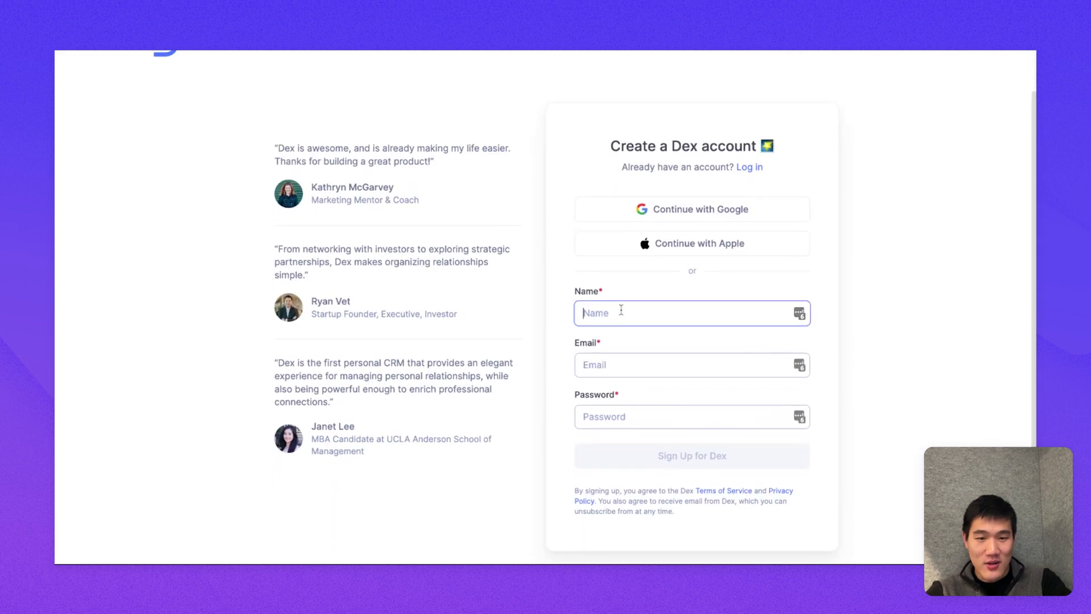
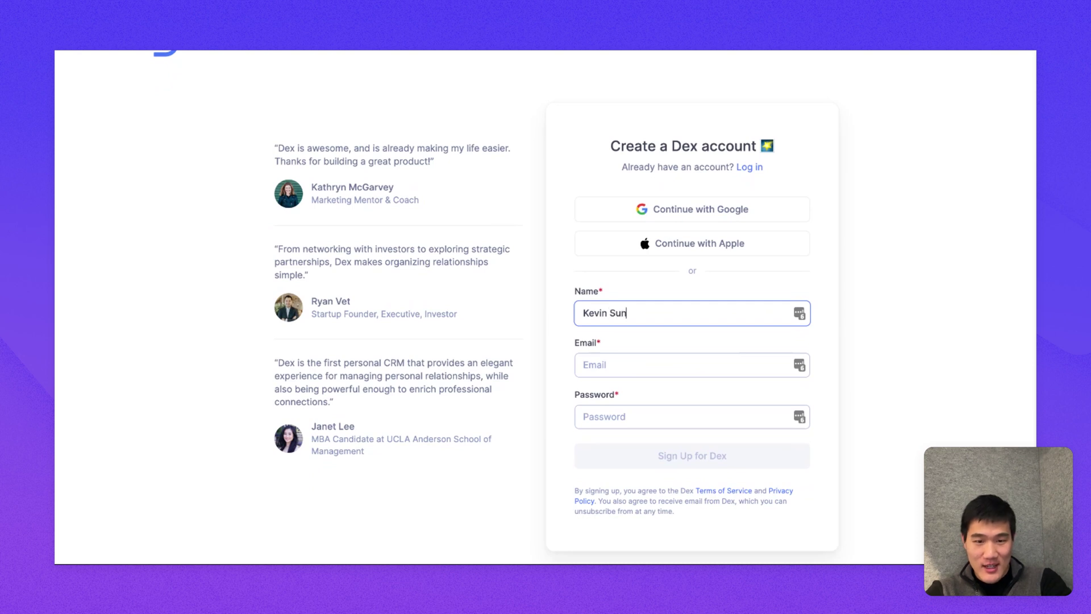
pyautogui.press('Tab')
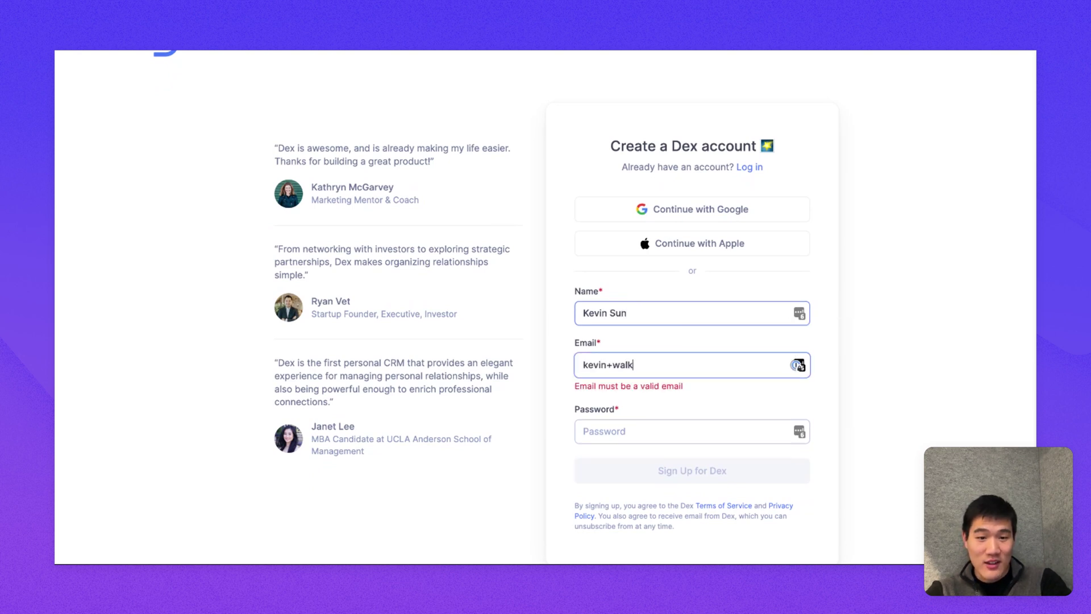
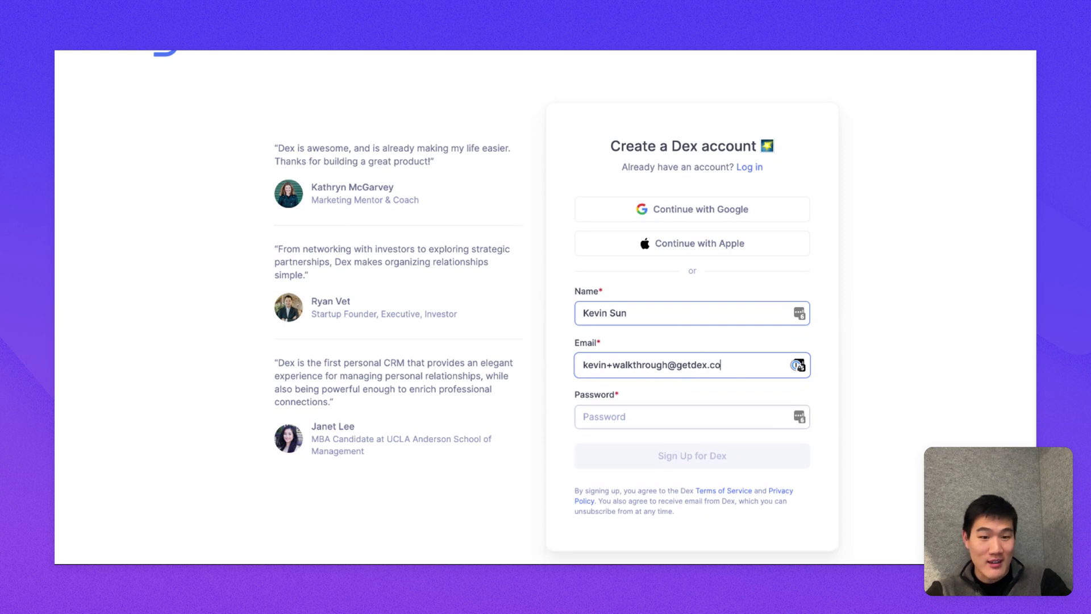
pyautogui.press('Tab')
pyautogui.write('********')
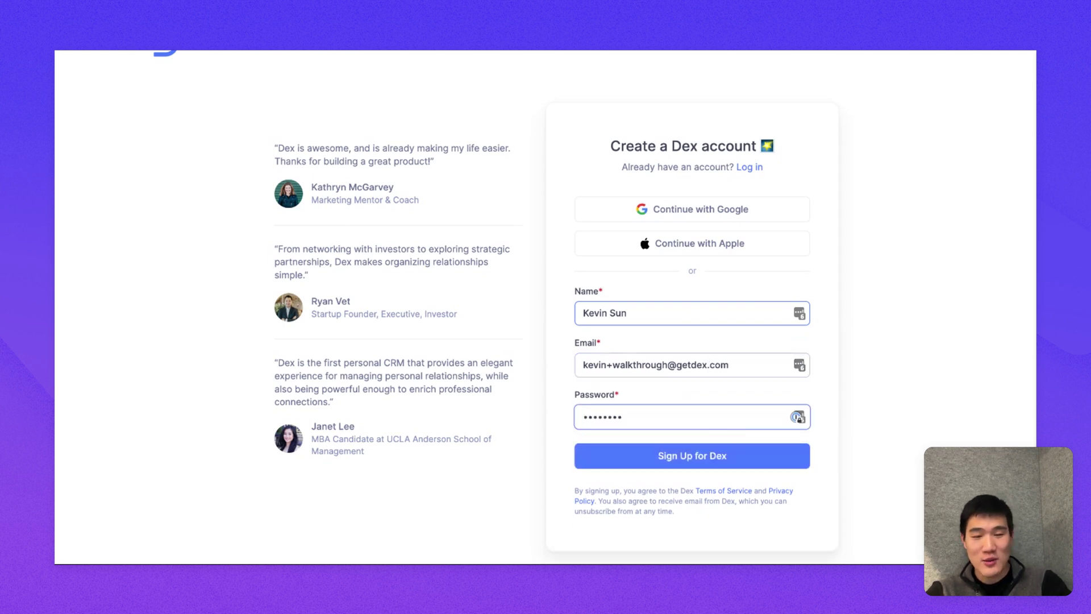
pyautogui.scroll(-1, 595, 302)
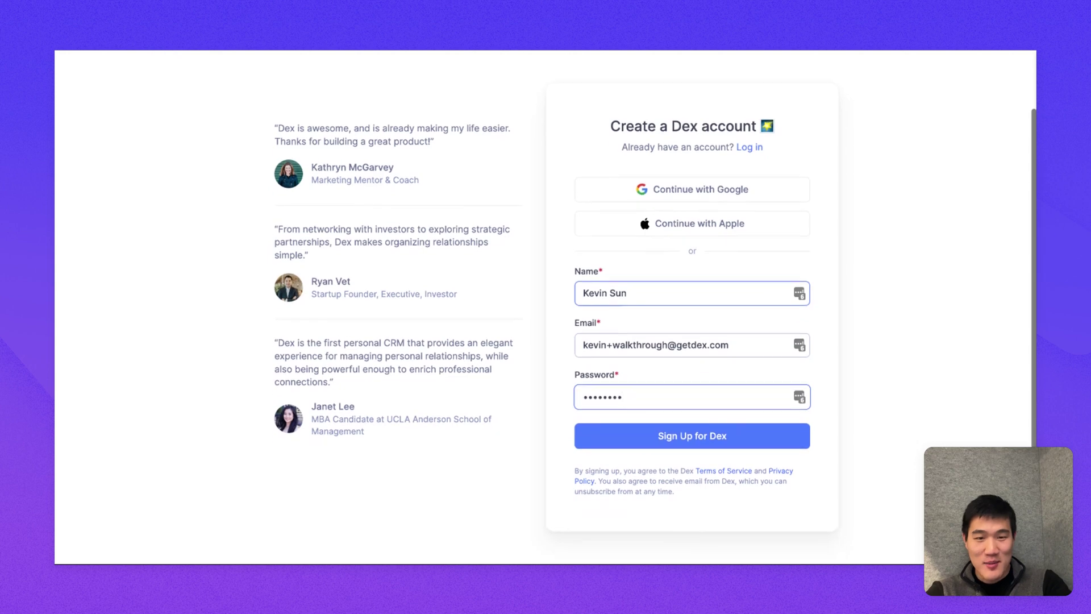
pyautogui.click(626, 437)
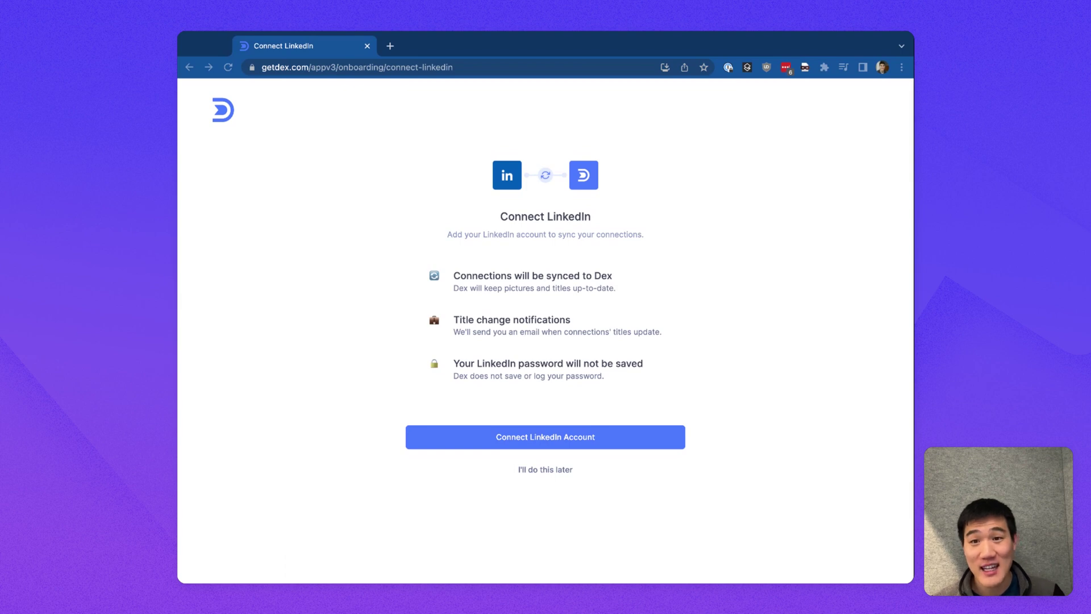
# Step: Open the LinkedIn Sync details and go to the Dex browser extension install page
pyautogui.click(415, 439)
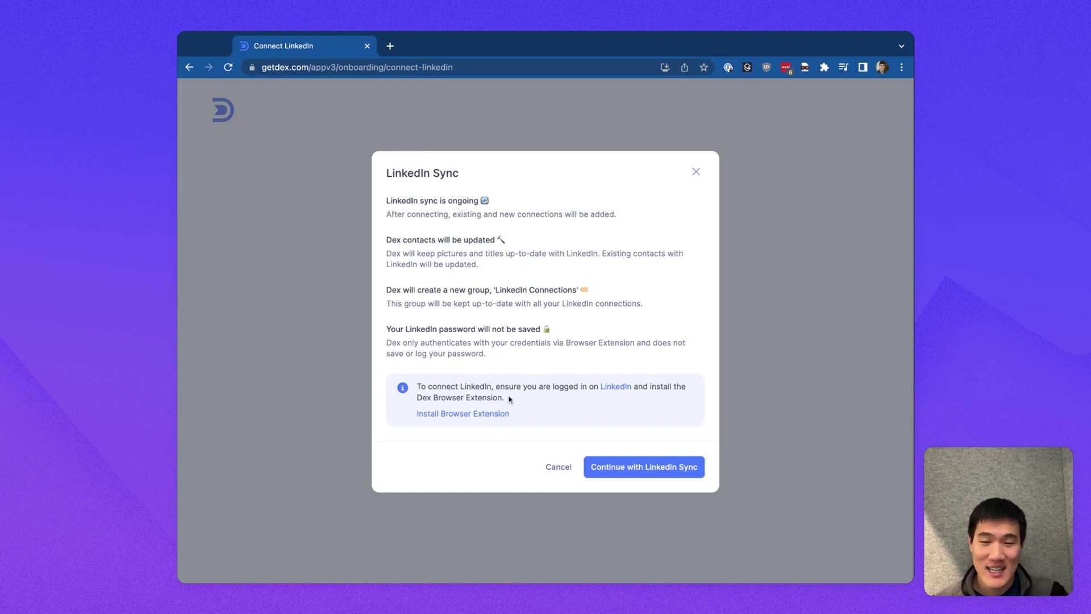
pyautogui.click(492, 413)
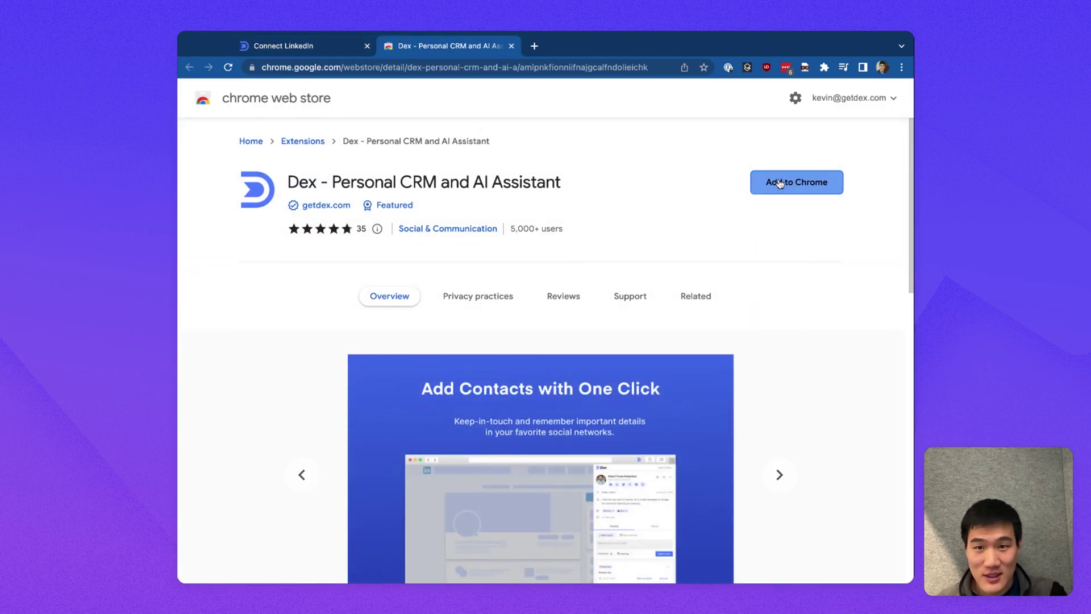
# Step: Add the Dex - Personal CRM and AI Assistant extension to Chrome
pyautogui.click(779, 183)
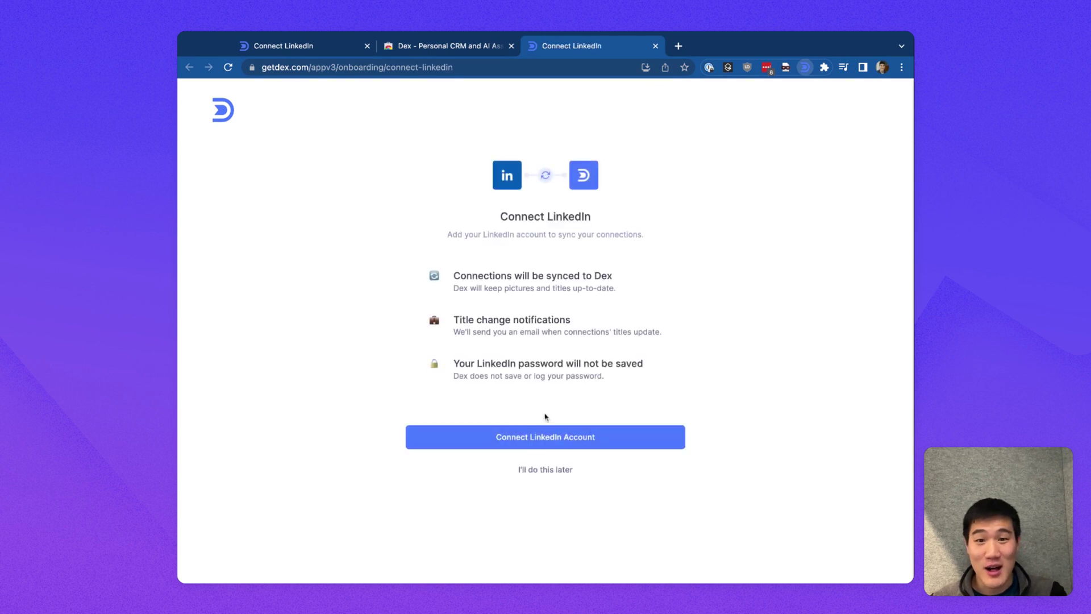
# Step: Reopen the LinkedIn Sync modal and confirm 'Continue with LinkedIn Sync'
pyautogui.click(542, 437)
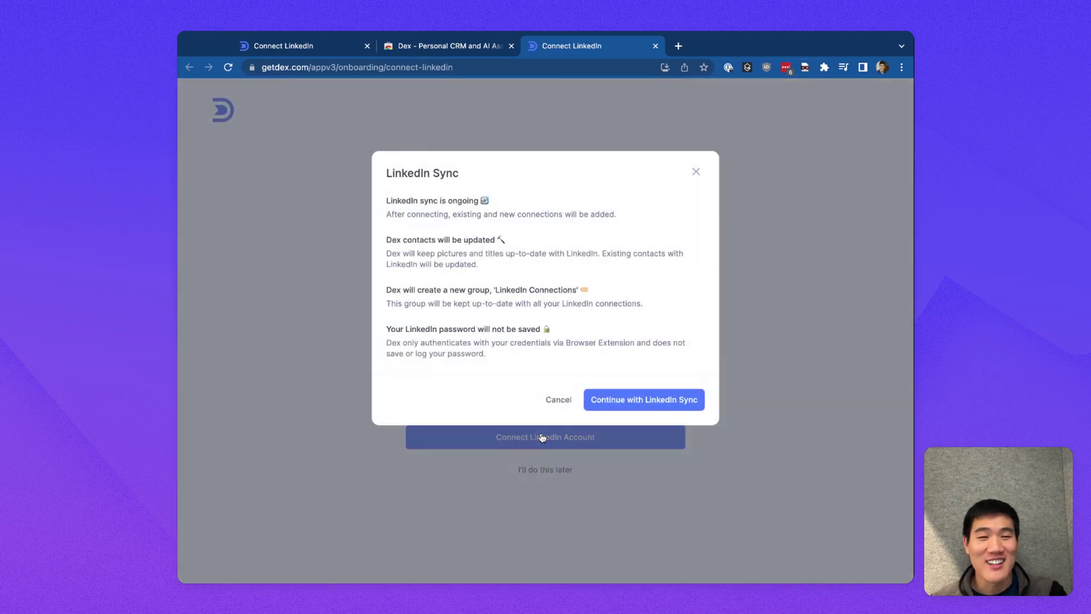
pyautogui.click(612, 400)
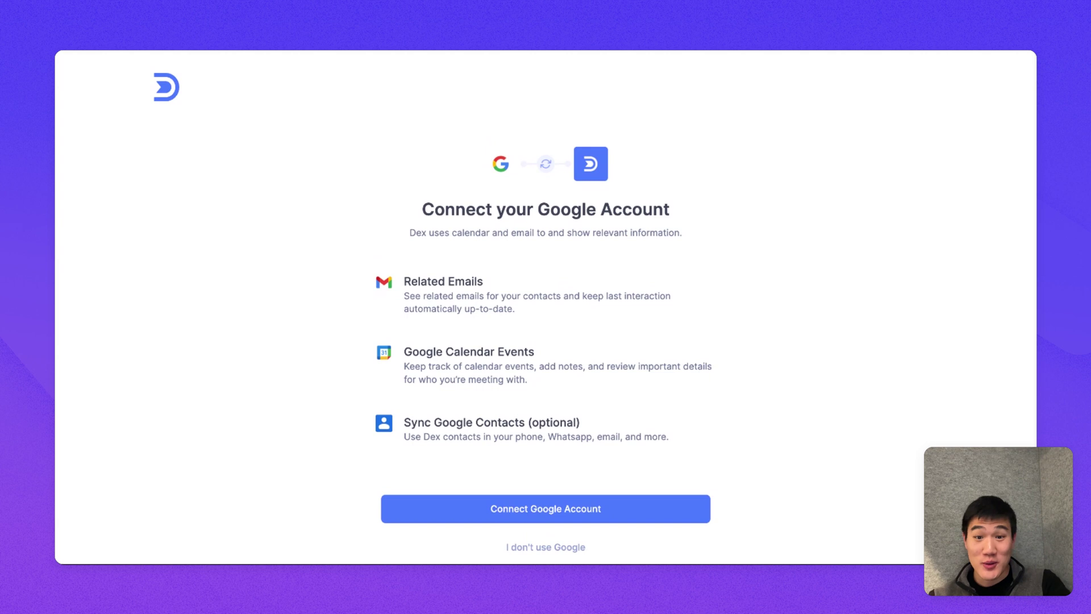
# Step: Connect a Google account to Dex and continue with 1 account
pyautogui.scroll(-1, 545, 307)
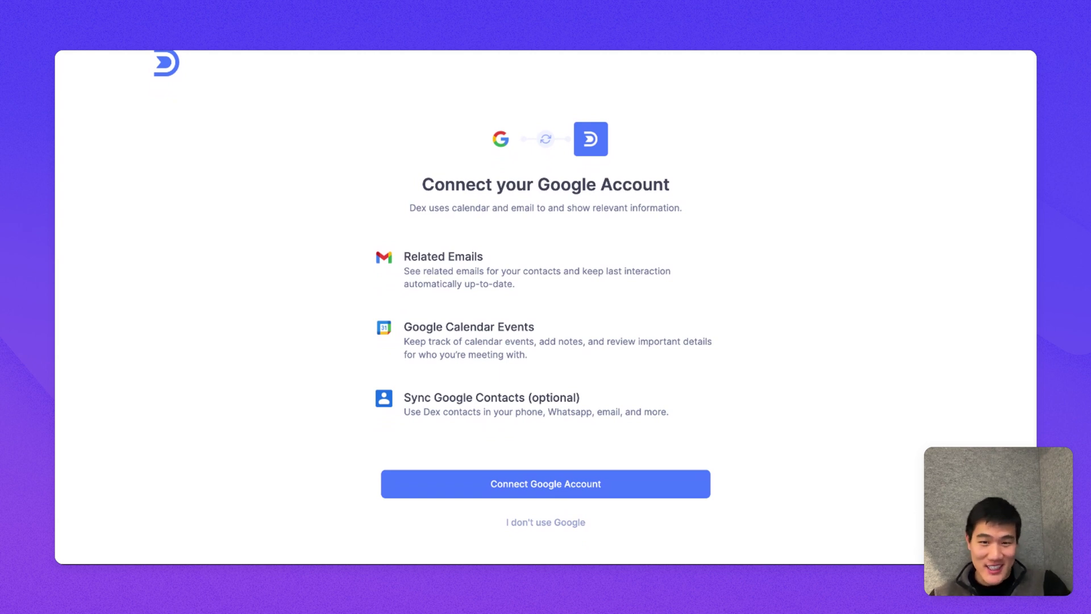
pyautogui.scroll(-1, 545, 341)
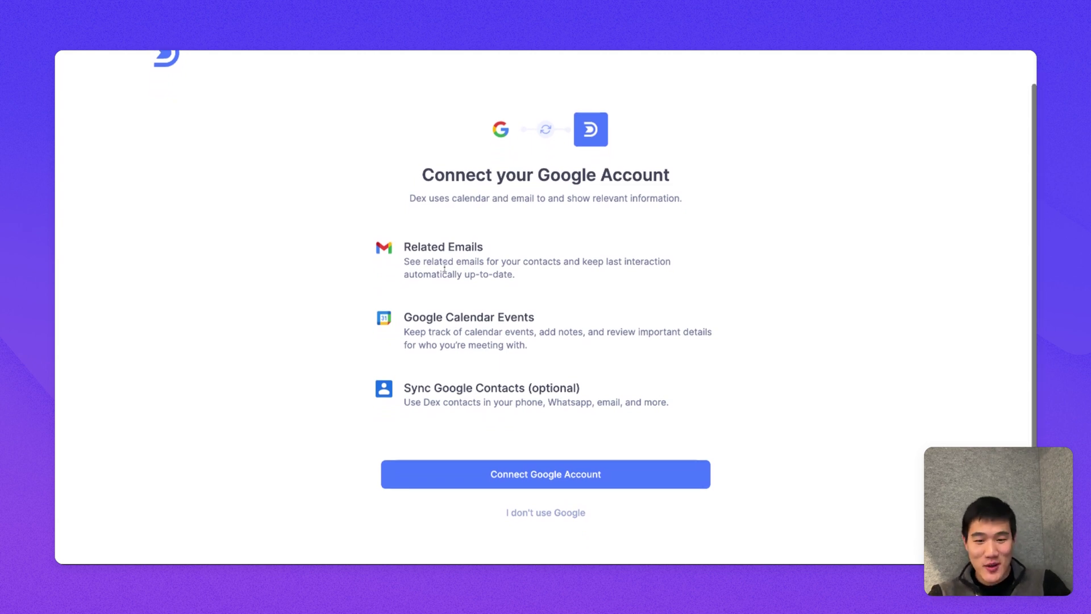
pyautogui.click(550, 474)
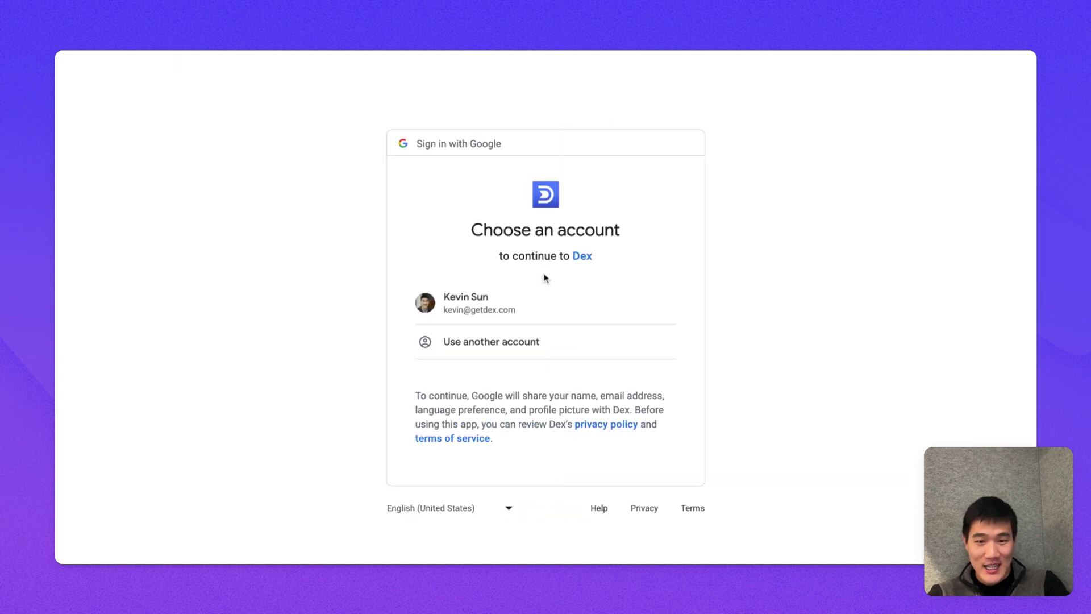
pyautogui.click(538, 314)
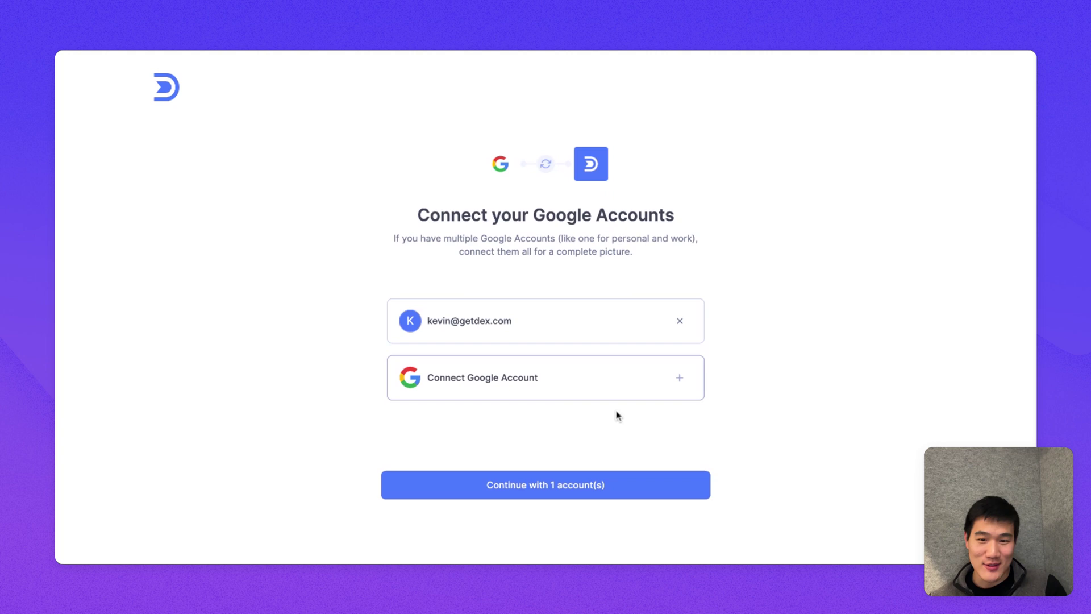
pyautogui.click(593, 487)
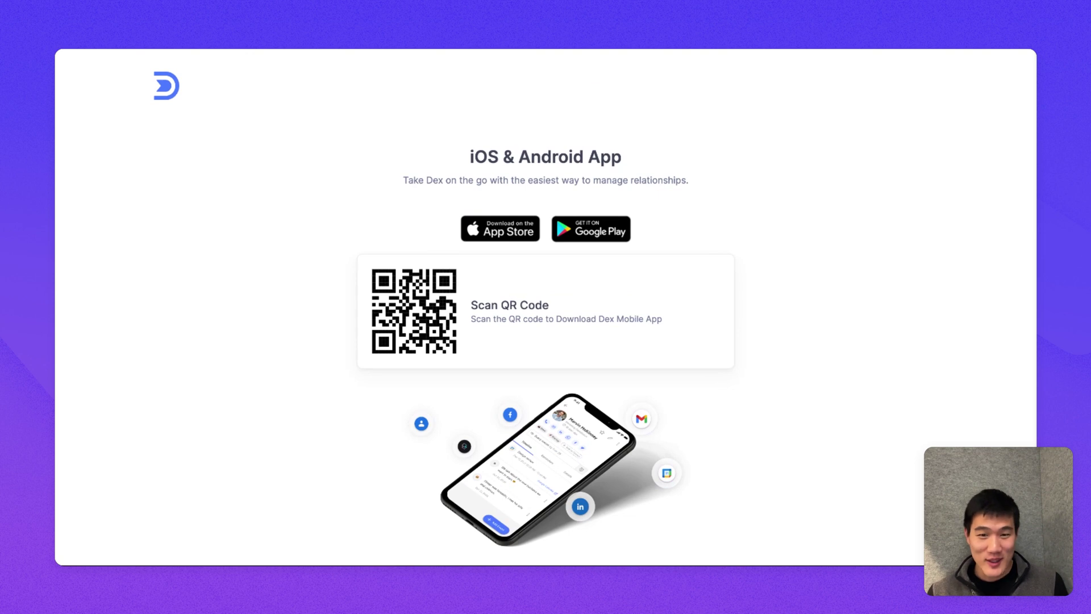
# Step: Skip the iOS & Android app download page to reach the Today dashboard
pyautogui.scroll(-2, 546, 307)
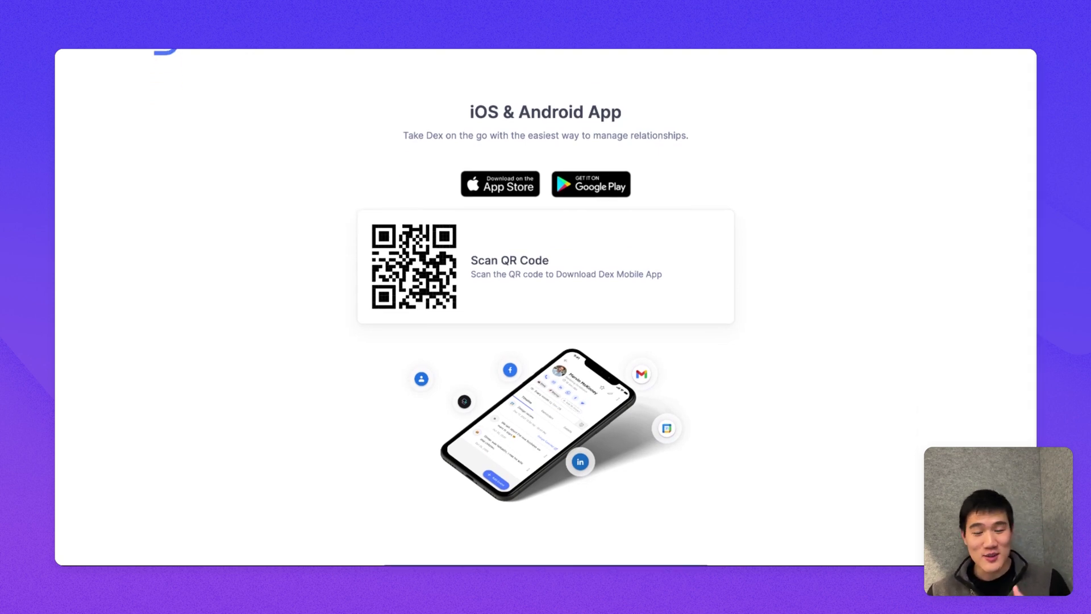
pyautogui.scroll(-2, 265, 314)
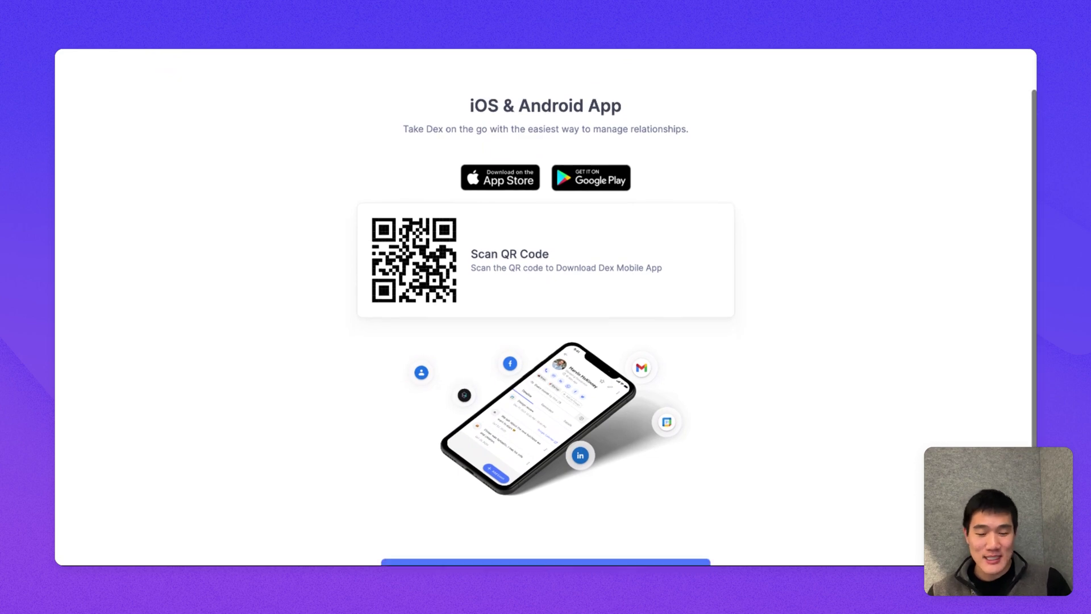
pyautogui.scroll(-2, 365, 346)
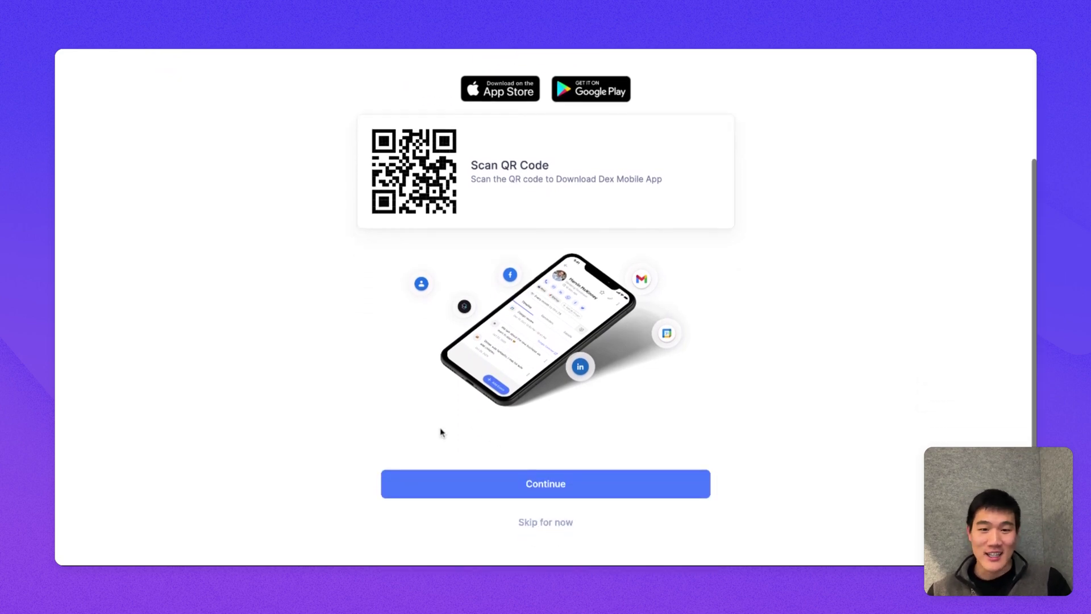
pyautogui.click(541, 488)
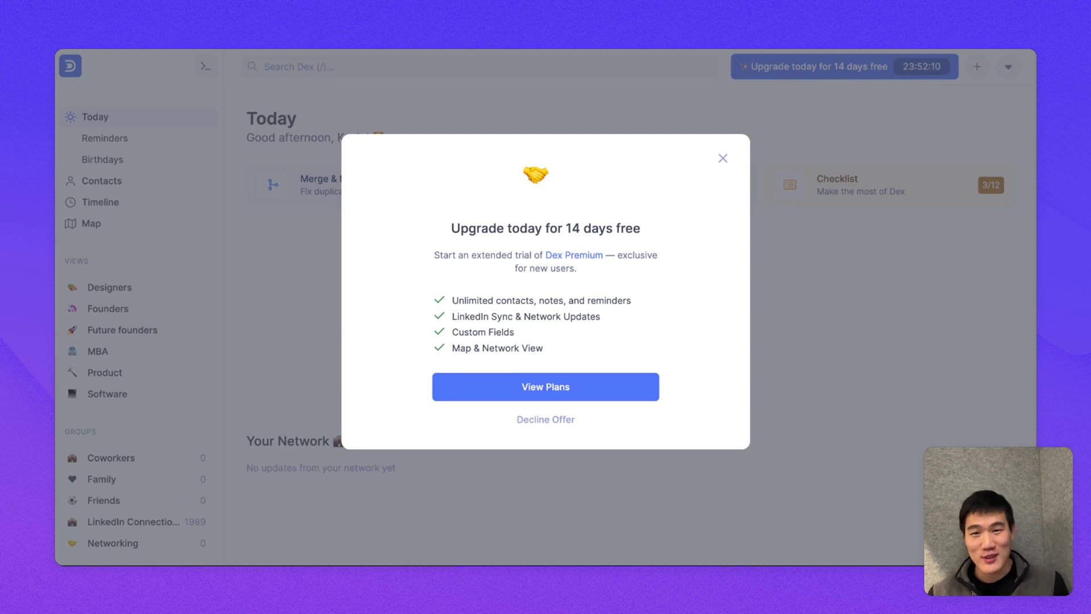
# Step: Clear the Dex Premium upgrade offer via View Plans and open the top-right options menu
pyautogui.click(568, 386)
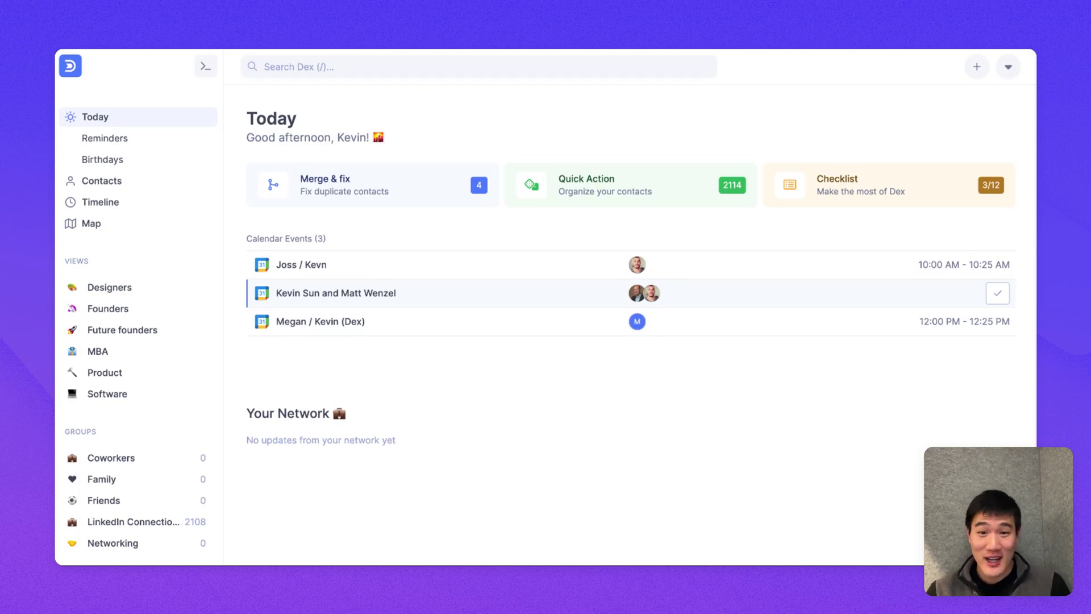
pyautogui.click(1010, 67)
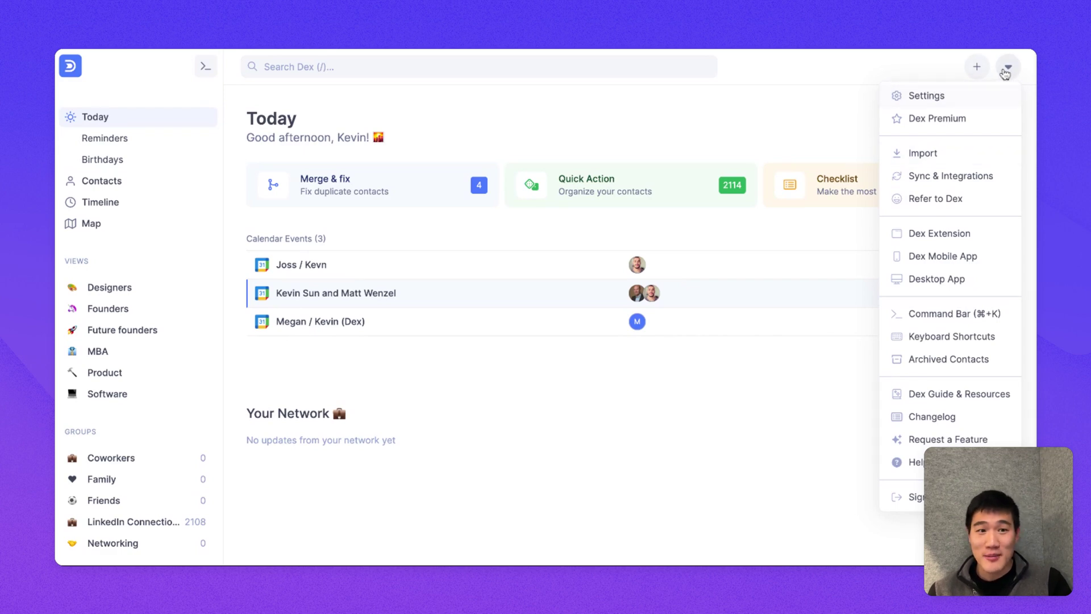
# Step: Import 2128 Facebook friends into a Facebook Friends group, then return to Today
pyautogui.click(921, 157)
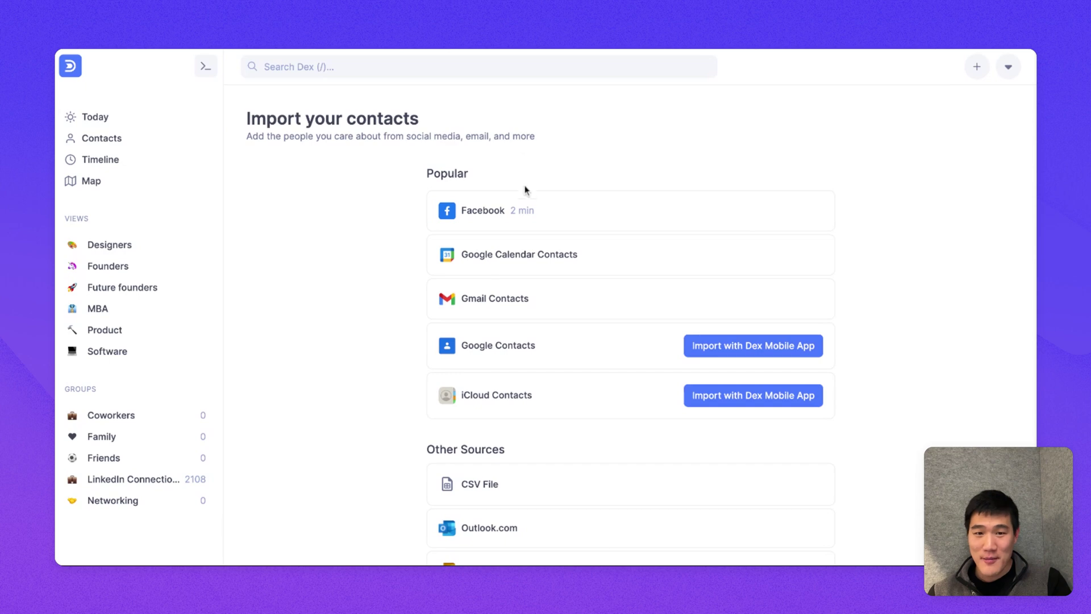
pyautogui.click(538, 204)
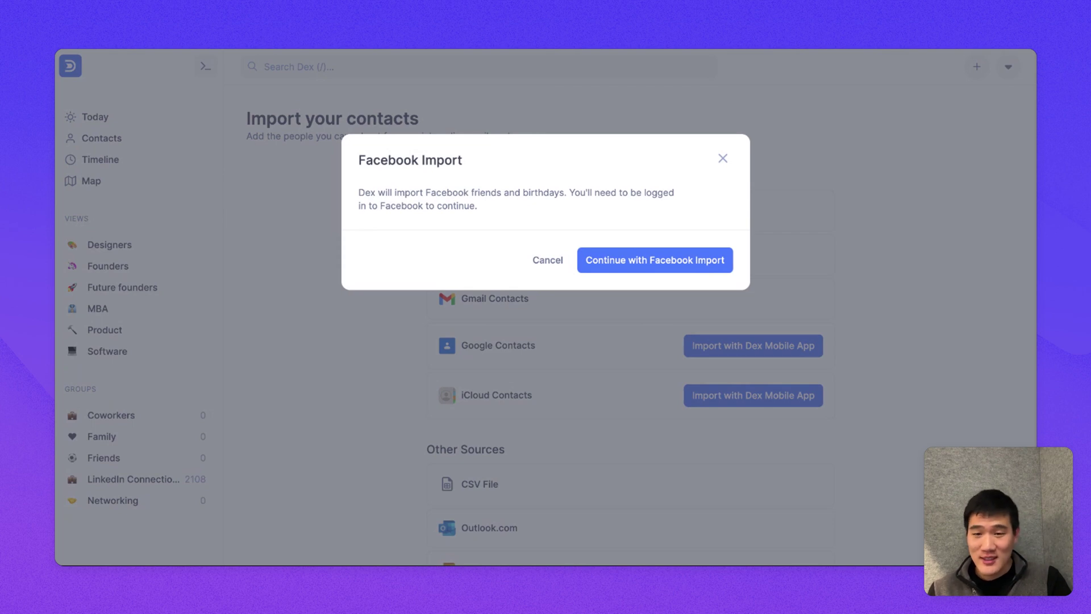
pyautogui.click(625, 260)
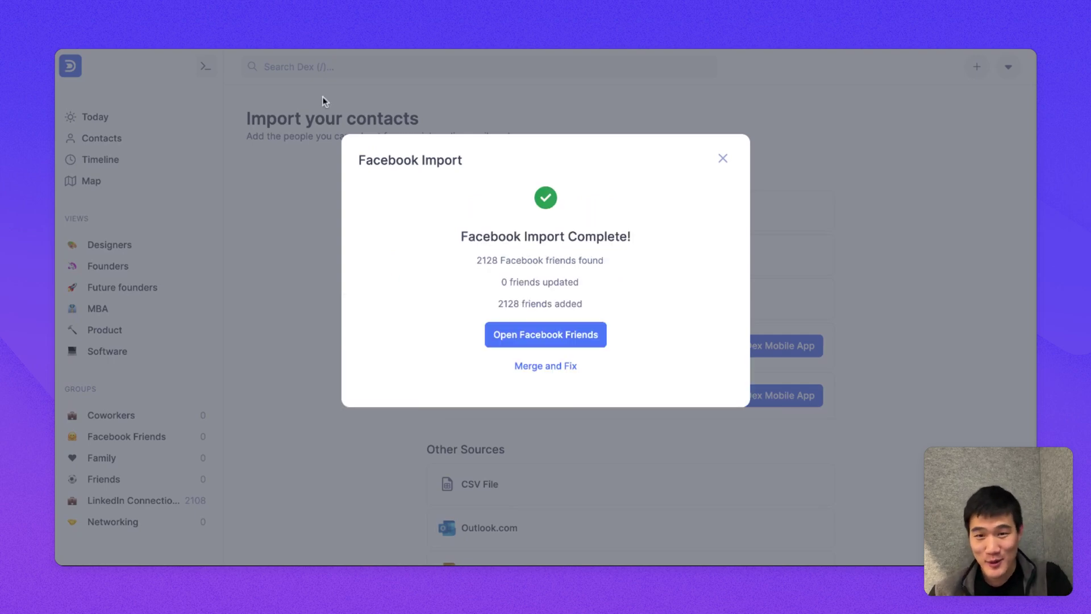
pyautogui.click(353, 99)
# Step: Open the Merge & fix suggestions from Today and merge all 652 duplicate contacts
pyautogui.click(161, 123)
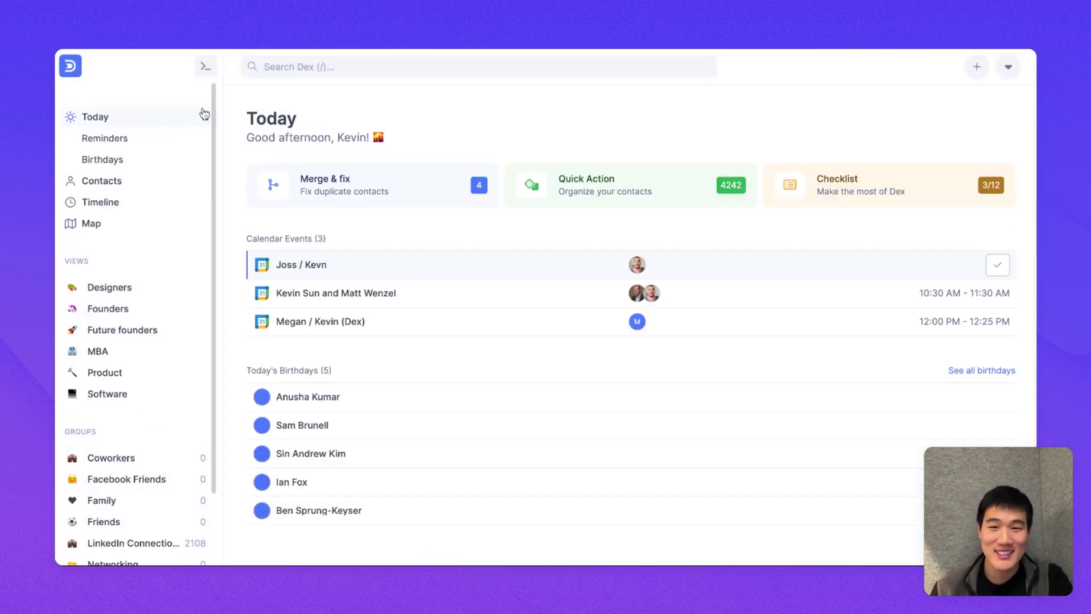
pyautogui.click(328, 181)
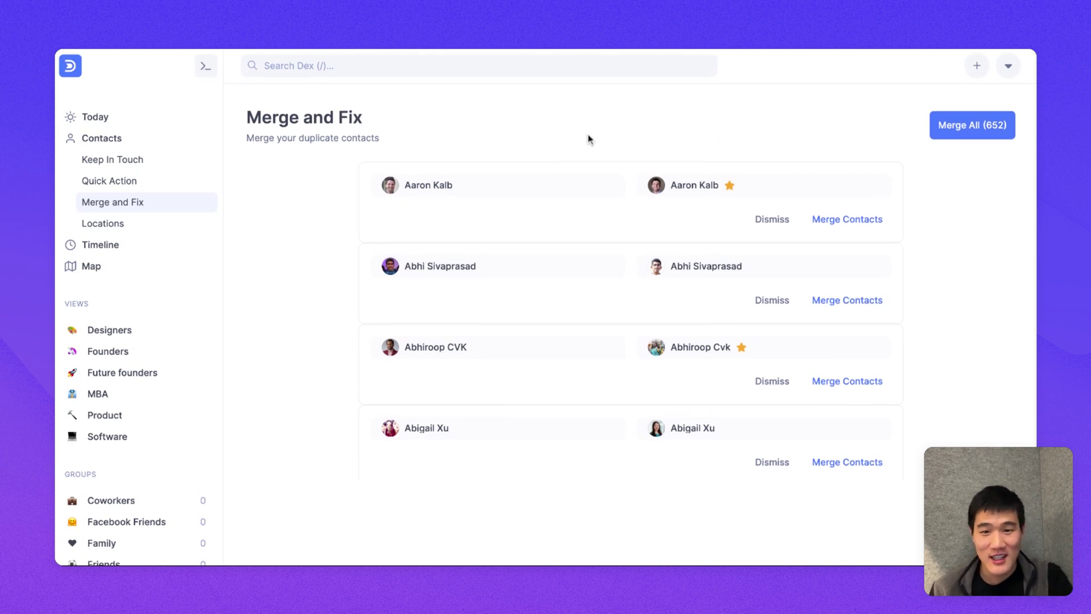
pyautogui.click(959, 142)
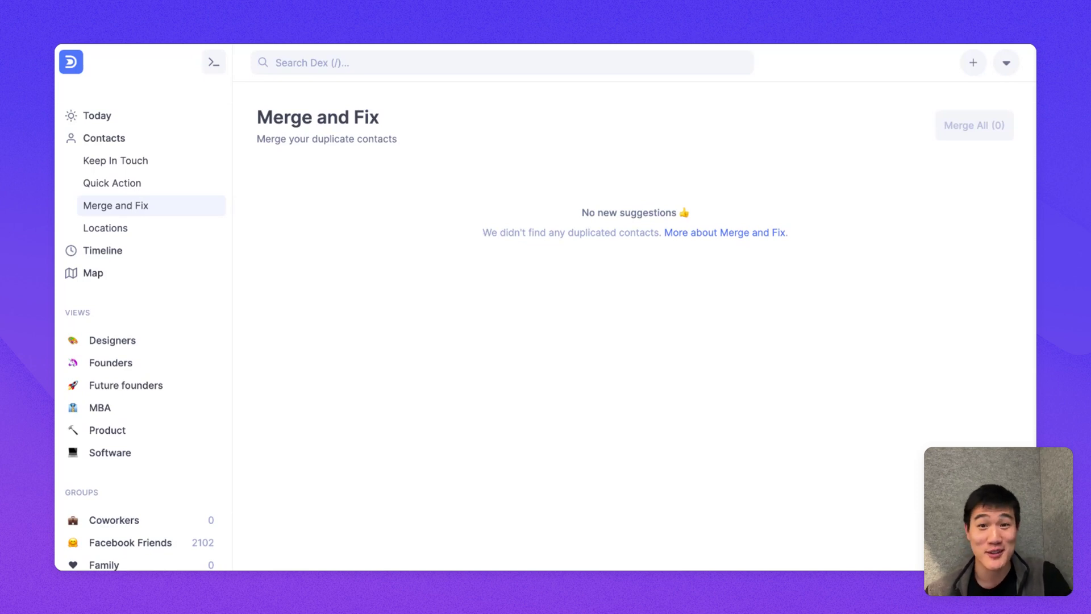
# Step: From Today, open the Quick Action contact sorter and start a batch
pyautogui.click(155, 122)
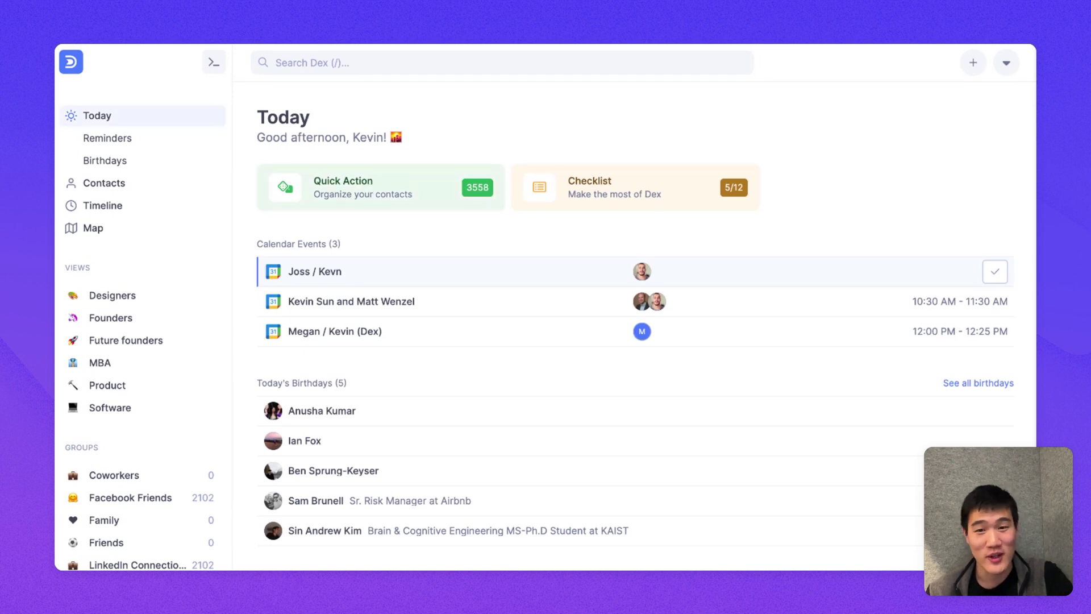
pyautogui.click(394, 173)
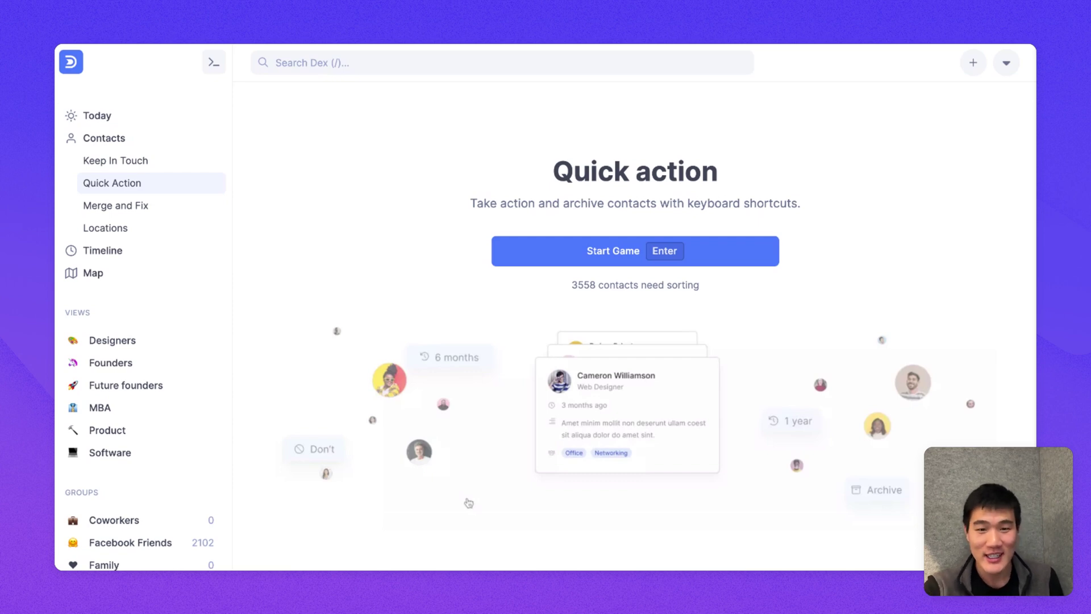
pyautogui.press('Return')
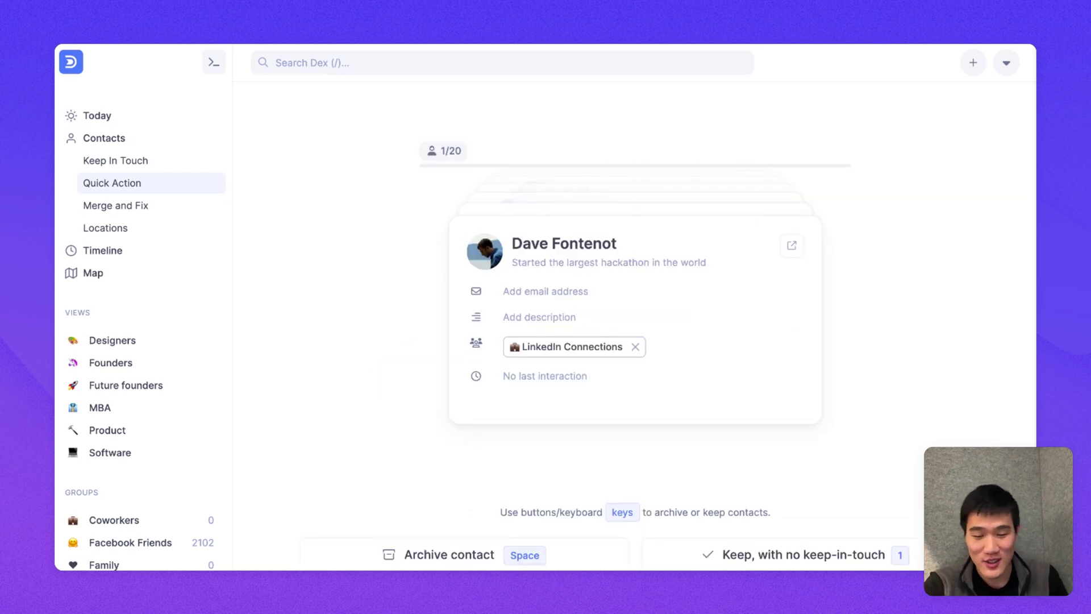
pyautogui.scroll(-2, 773, 183)
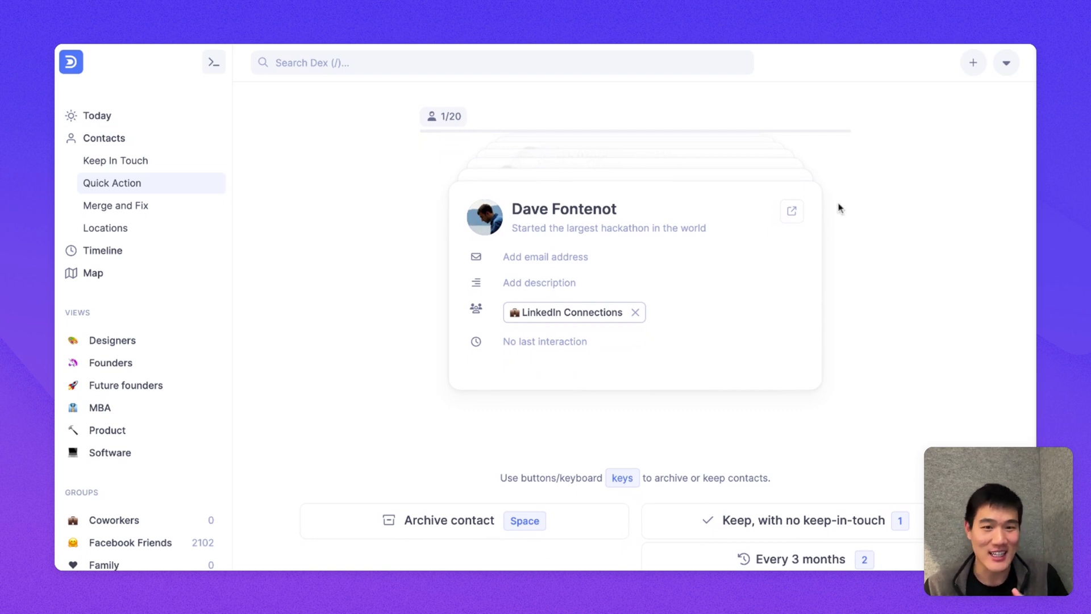
pyautogui.scroll(-3, 840, 208)
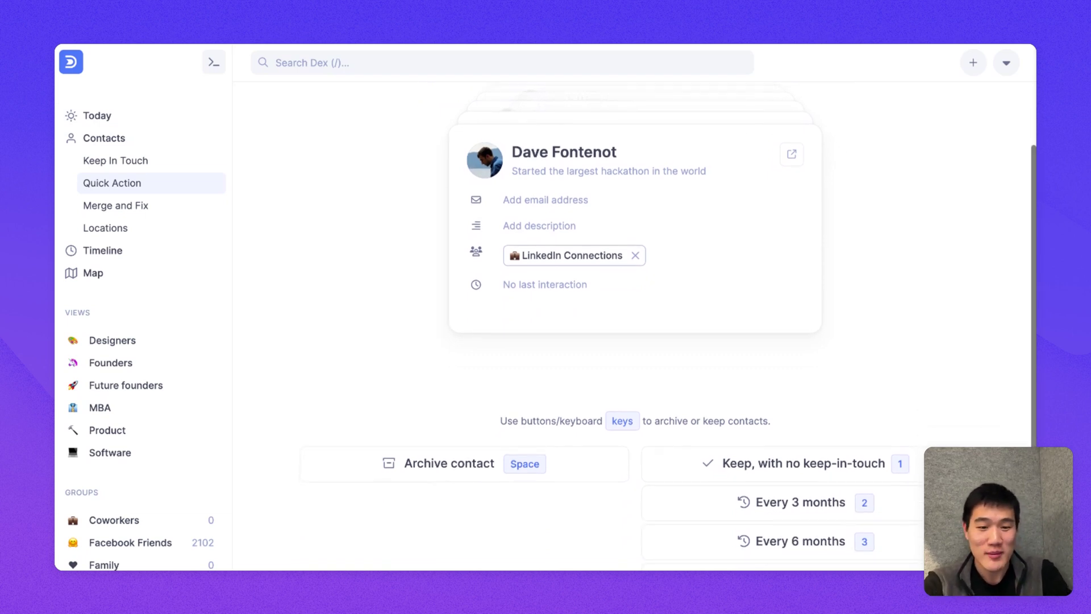
pyautogui.scroll(-1, 710, 326)
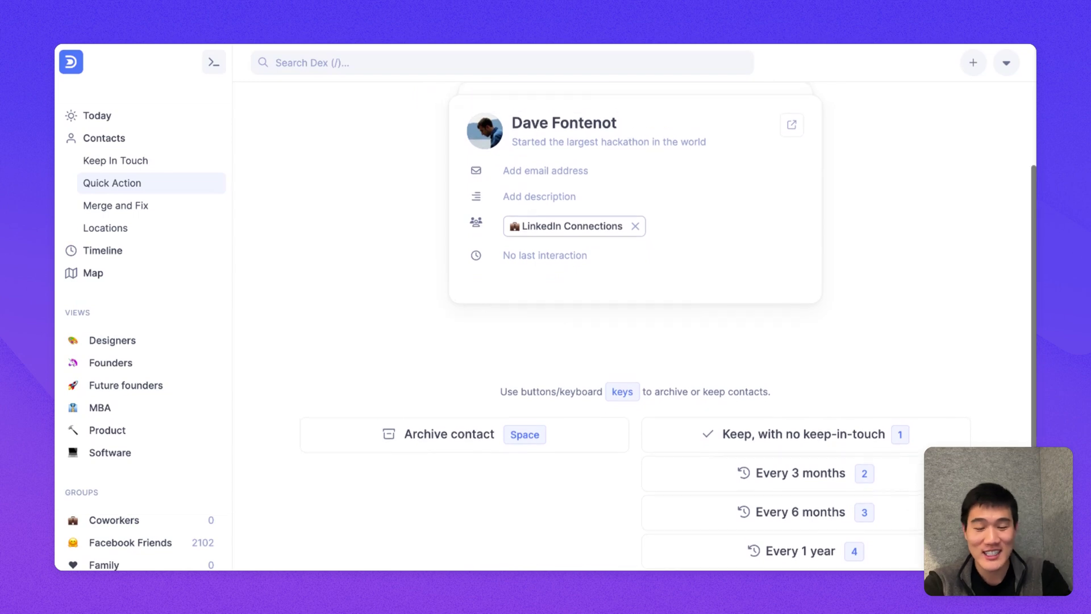
# Step: Archive or set keep-in-touch frequencies for each contact in the batch, then return to Today
pyautogui.press('space')
pyautogui.press('space')
pyautogui.press('2')
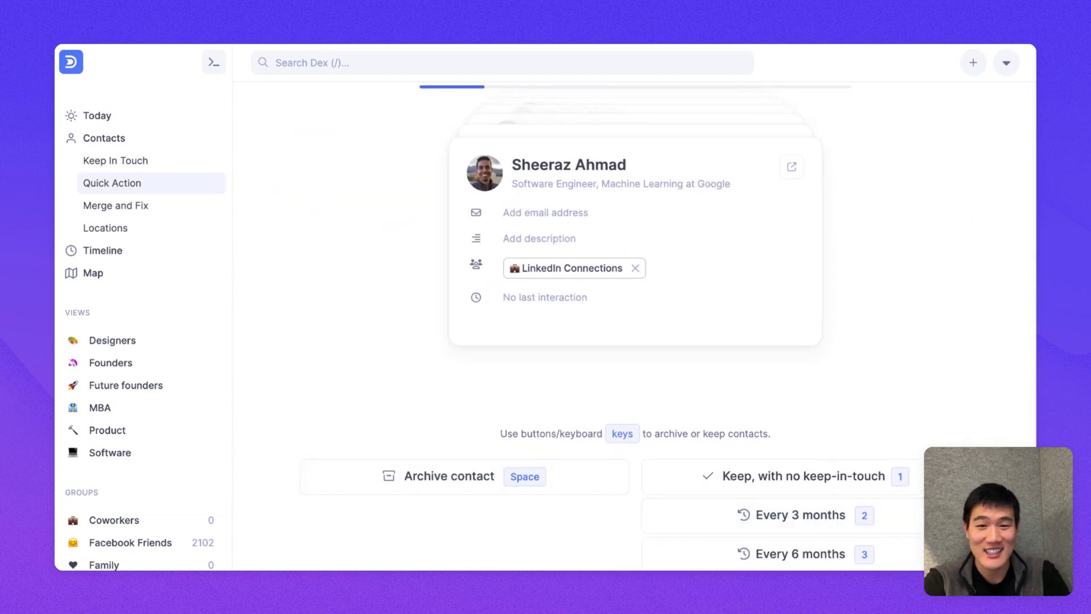
pyautogui.press('3')
pyautogui.press('3')
pyautogui.press('2')
pyautogui.press('1')
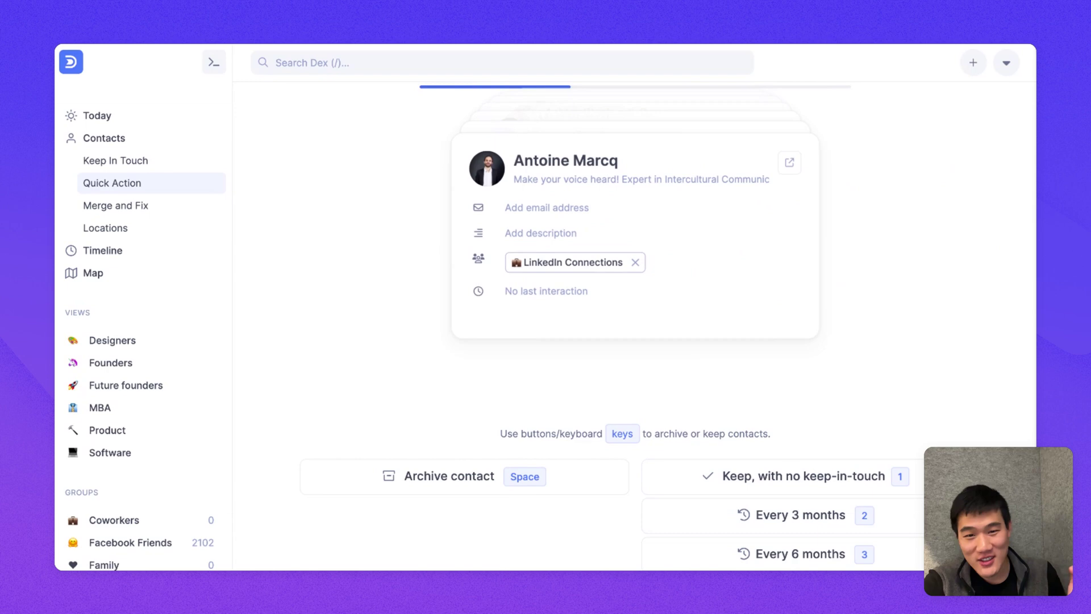
pyautogui.press('3')
pyautogui.press('2')
pyautogui.press('space')
pyautogui.press('space')
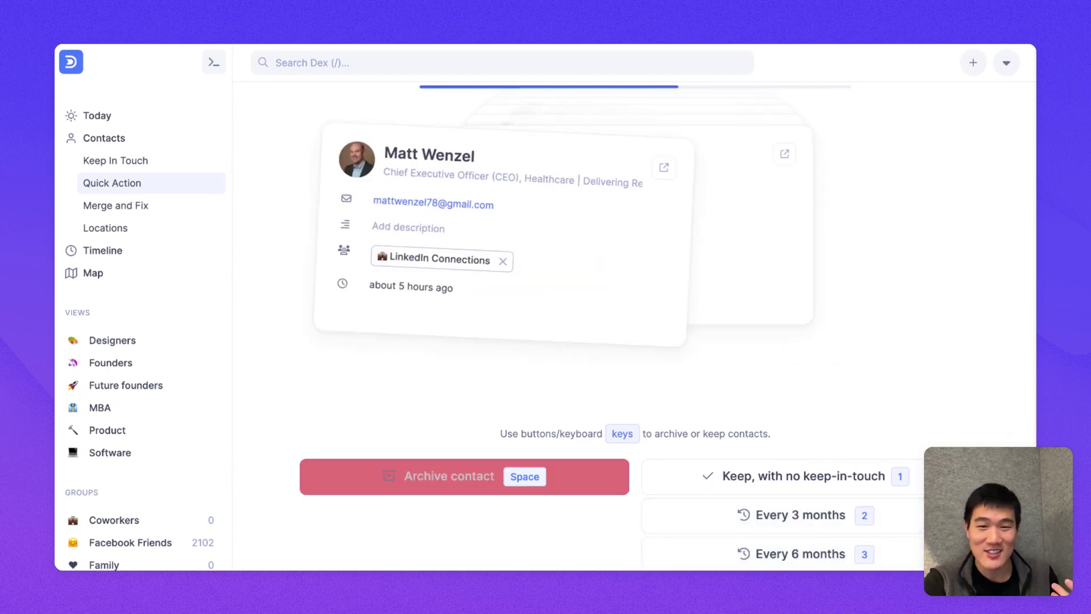
pyautogui.press('3')
pyautogui.press('3')
pyautogui.press('3')
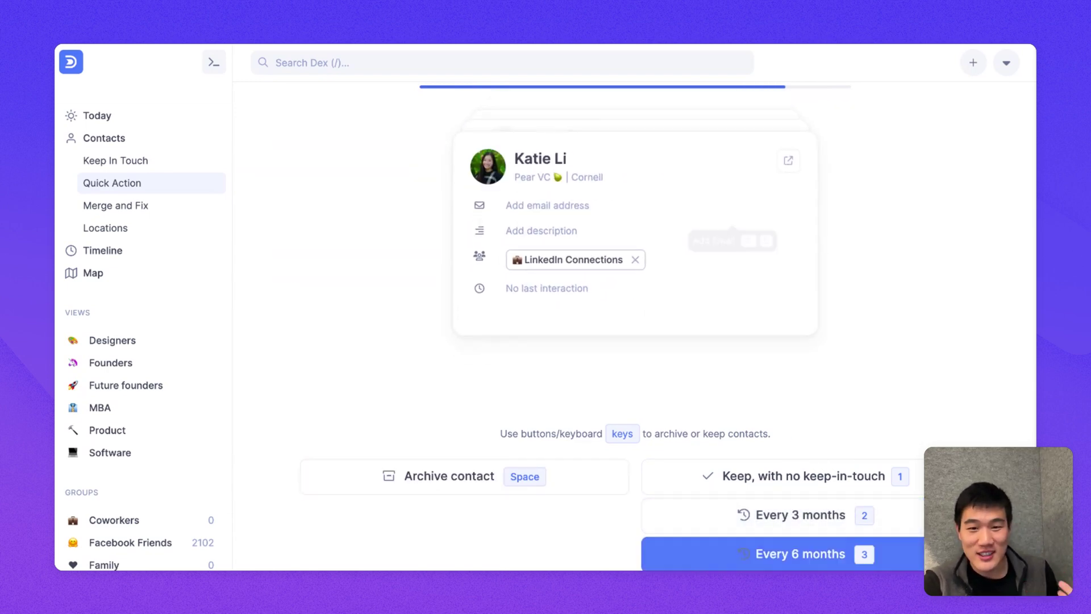
pyautogui.press('2')
pyautogui.press('space')
pyautogui.press('3')
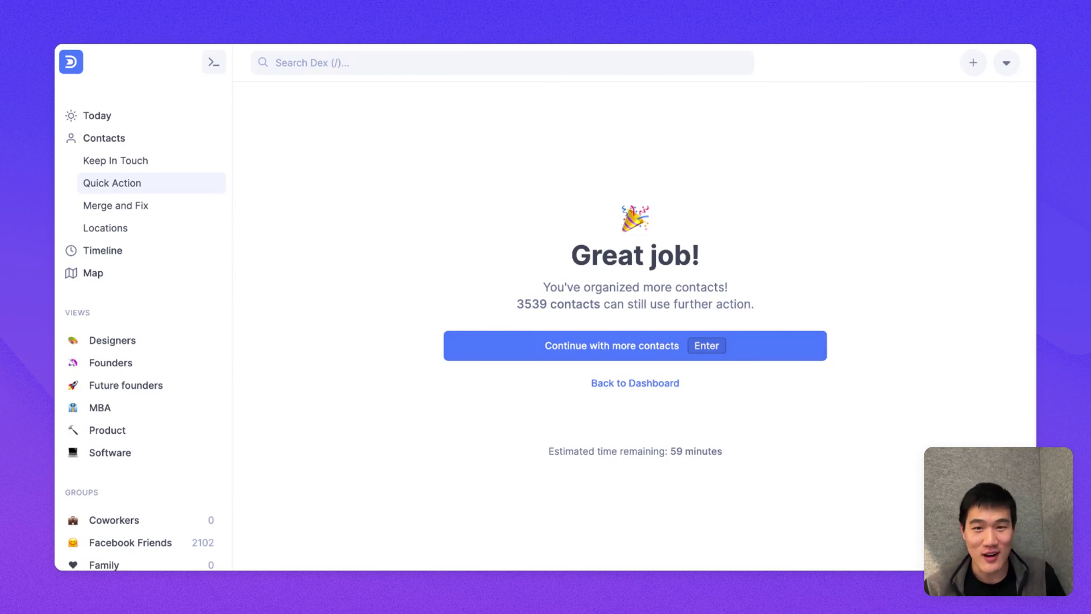
pyautogui.press('Escape')
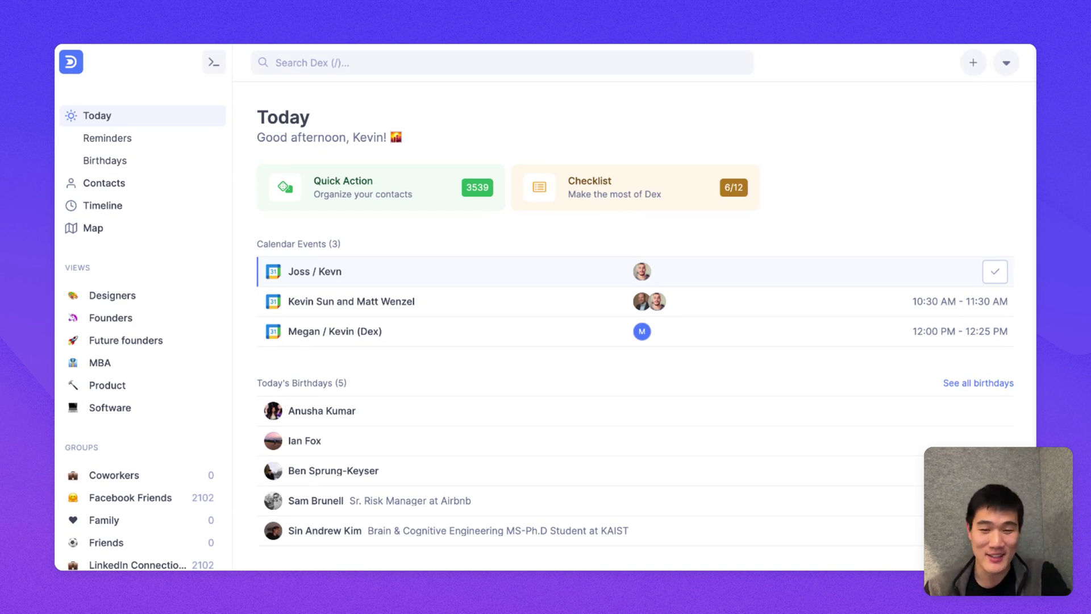
pyautogui.scroll(-2, 438, 182)
pyautogui.scroll(2, 438, 187)
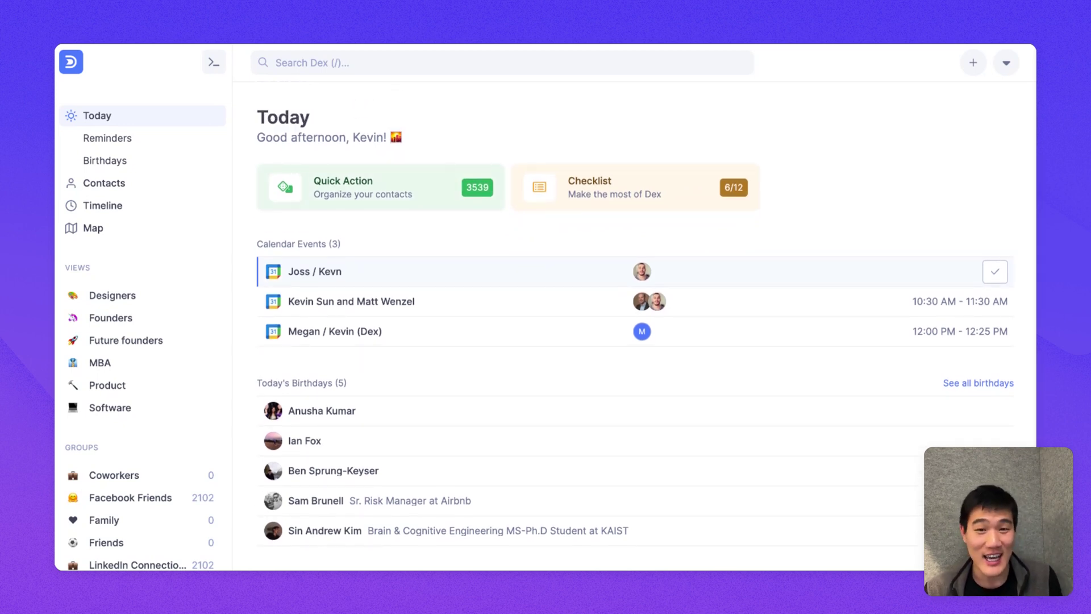
pyautogui.scroll(-3, 449, 284)
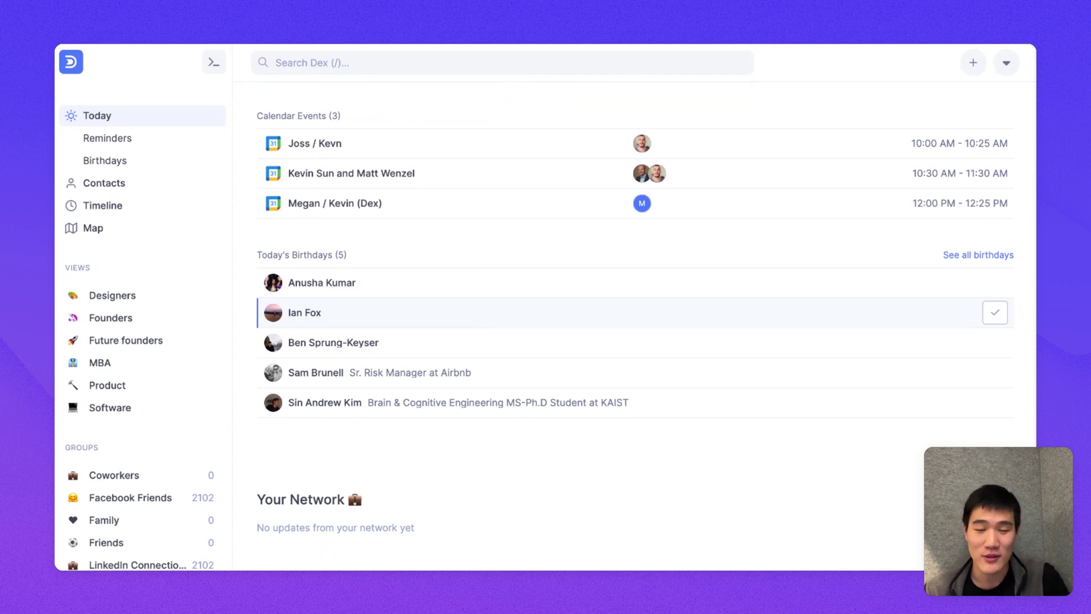
pyautogui.scroll(-1, 398, 301)
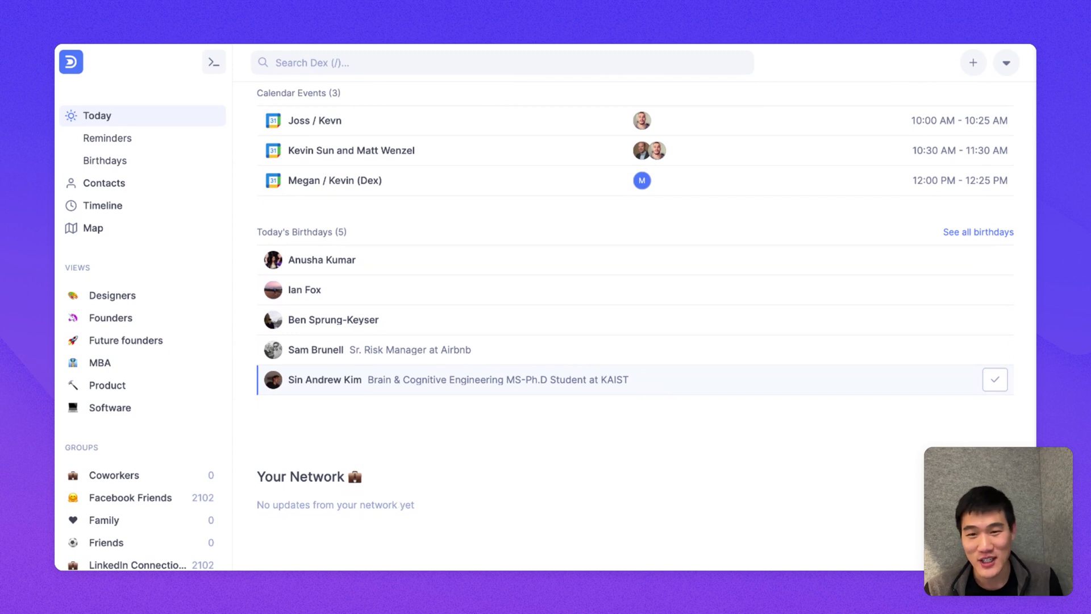
pyautogui.scroll(5, 417, 214)
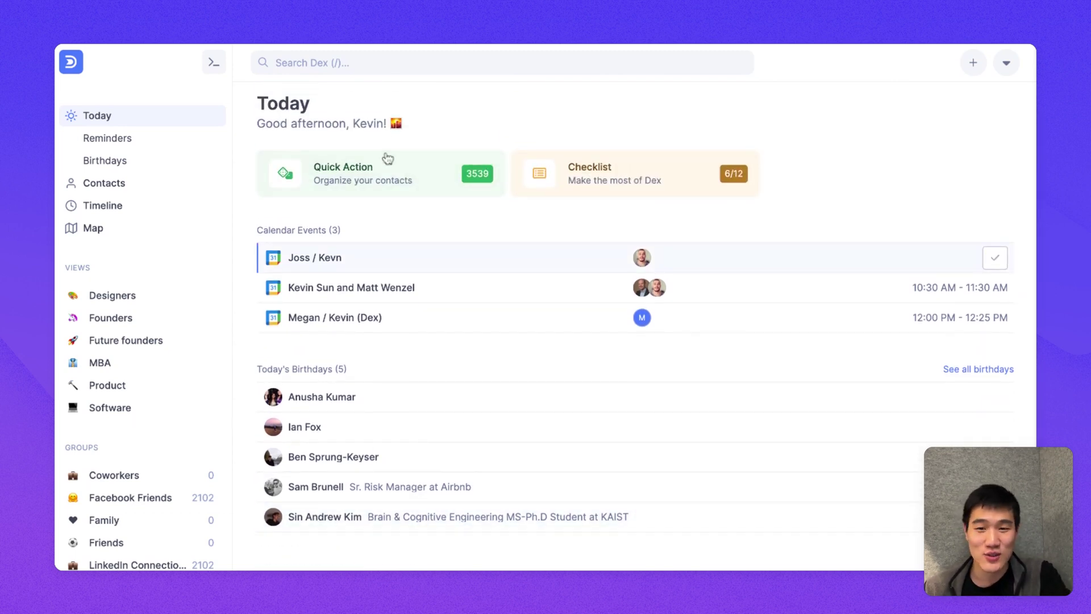
pyautogui.click(390, 177)
# Step: Look through the Getting Started checklist, now at 7/12, and go back to Today
pyautogui.press('Escape')
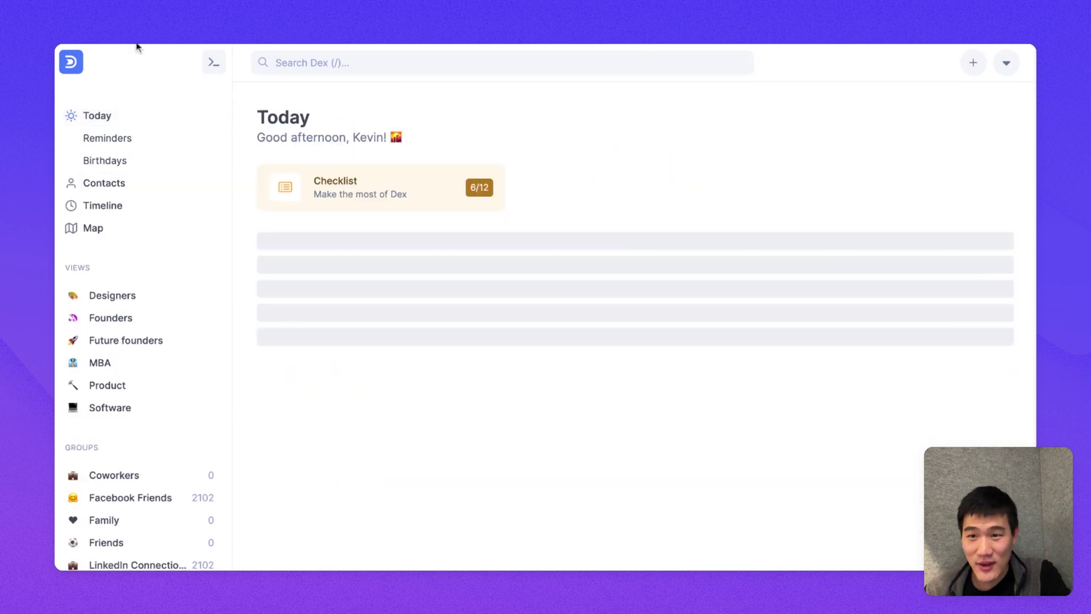
pyautogui.click(641, 196)
pyautogui.scroll(-3, 514, 217)
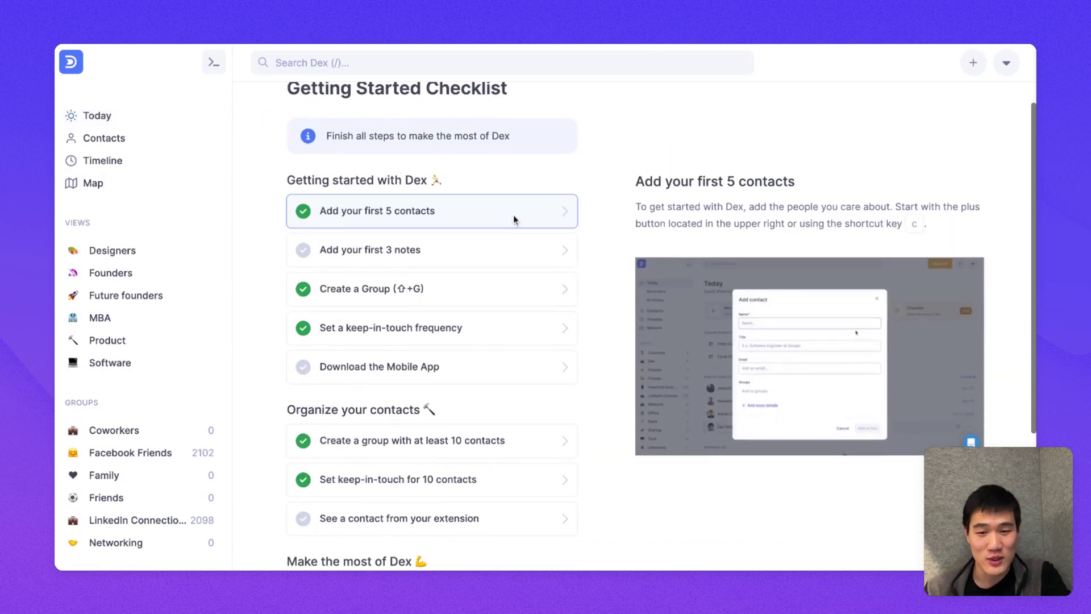
pyautogui.scroll(-1, 514, 322)
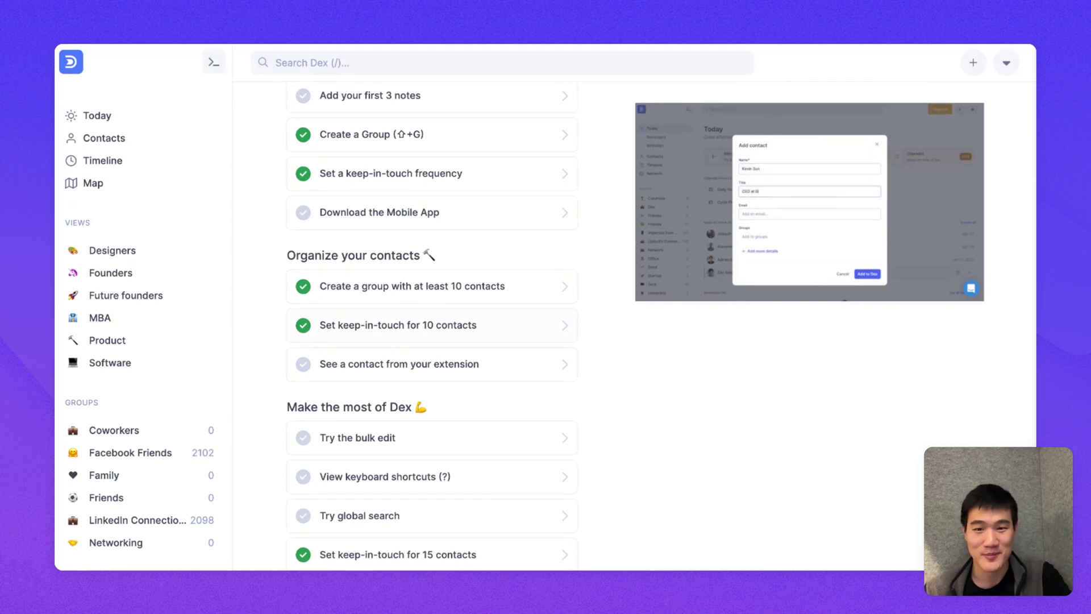
pyautogui.press('Escape')
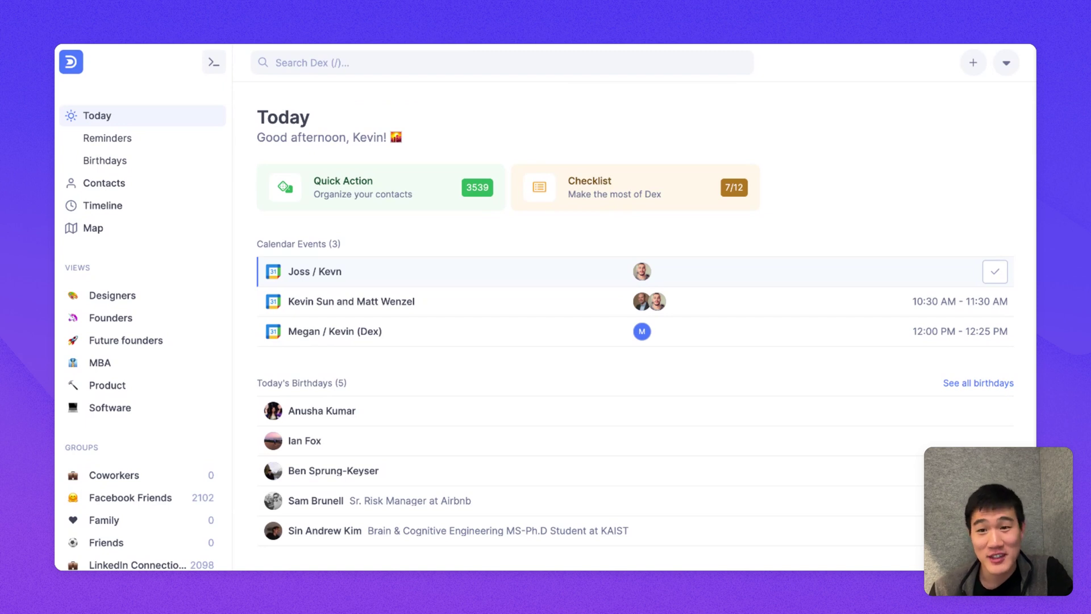
pyautogui.click(221, 74)
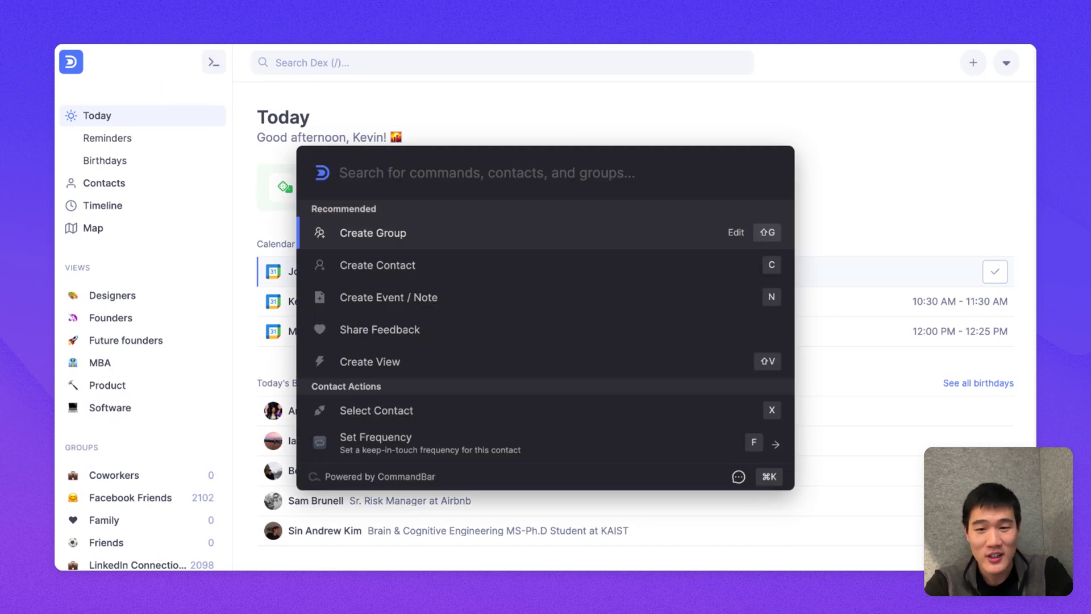
pyautogui.press('Down')
pyautogui.press('Up')
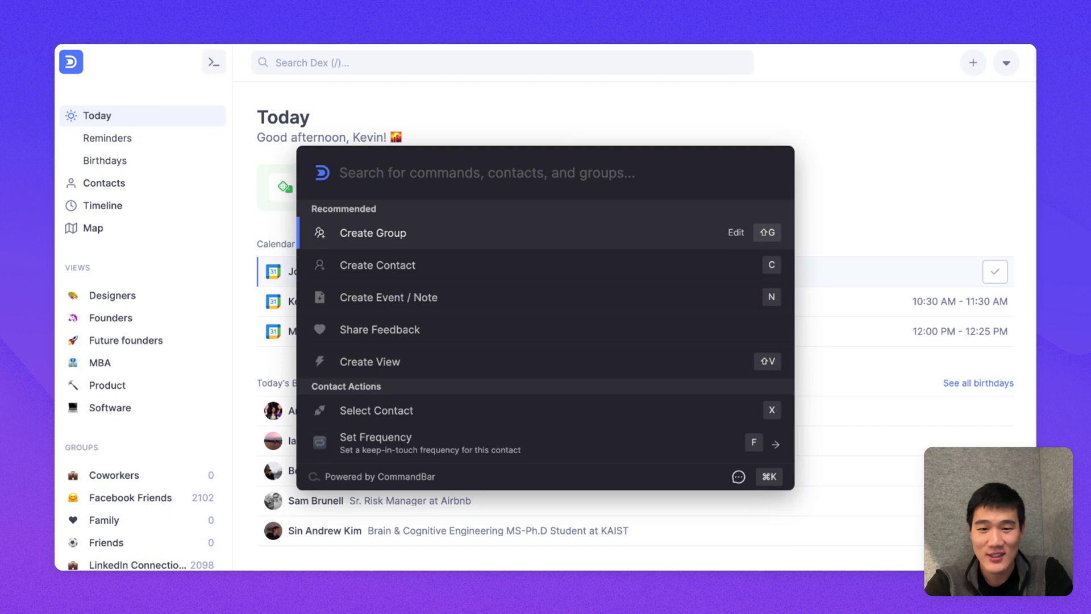
pyautogui.write('jack')
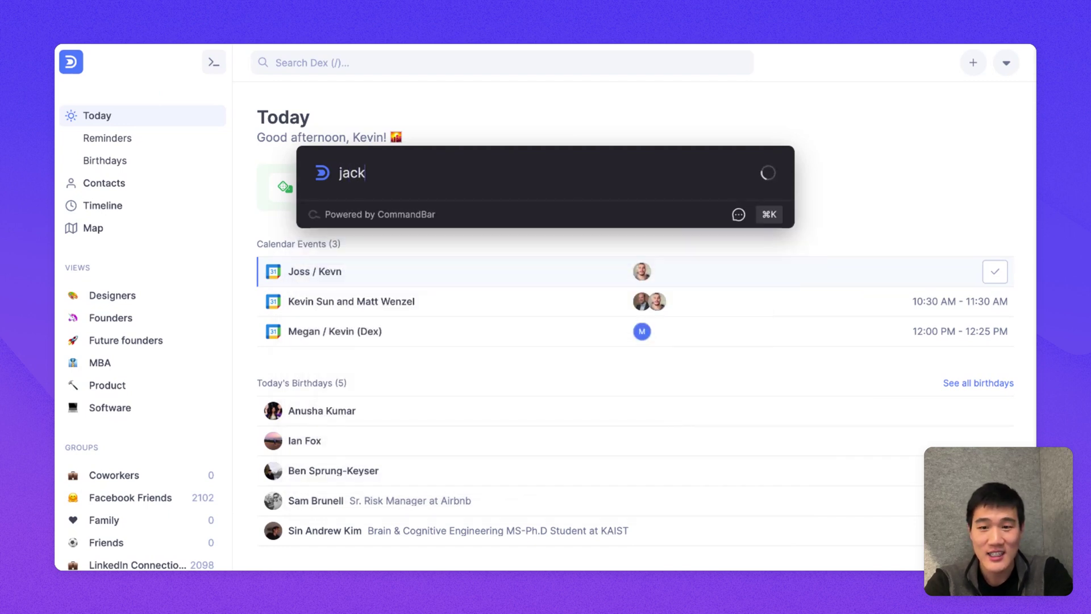
pyautogui.press('BackSpace')
pyautogui.press('BackSpace')
pyautogui.press('BackSpace')
pyautogui.press('BackSpace')
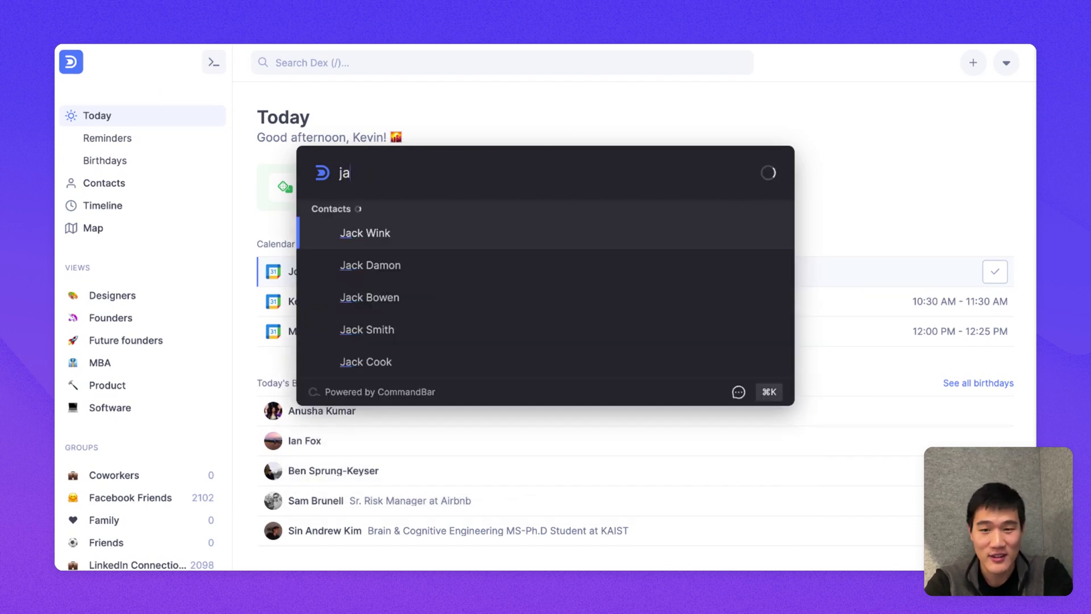
pyautogui.press('Escape')
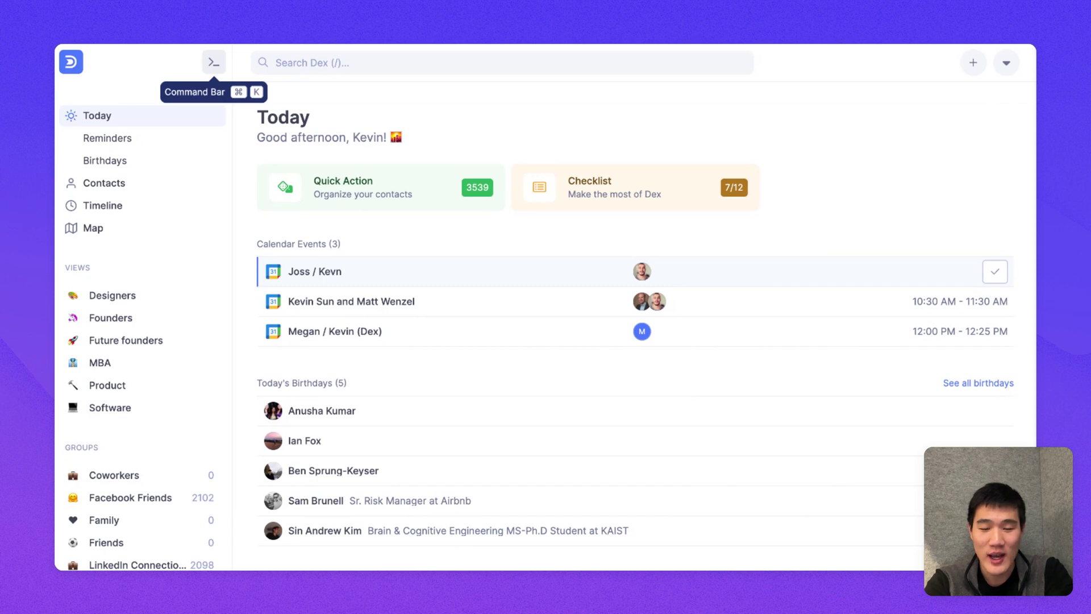
pyautogui.press('super+k')
pyautogui.write('show')
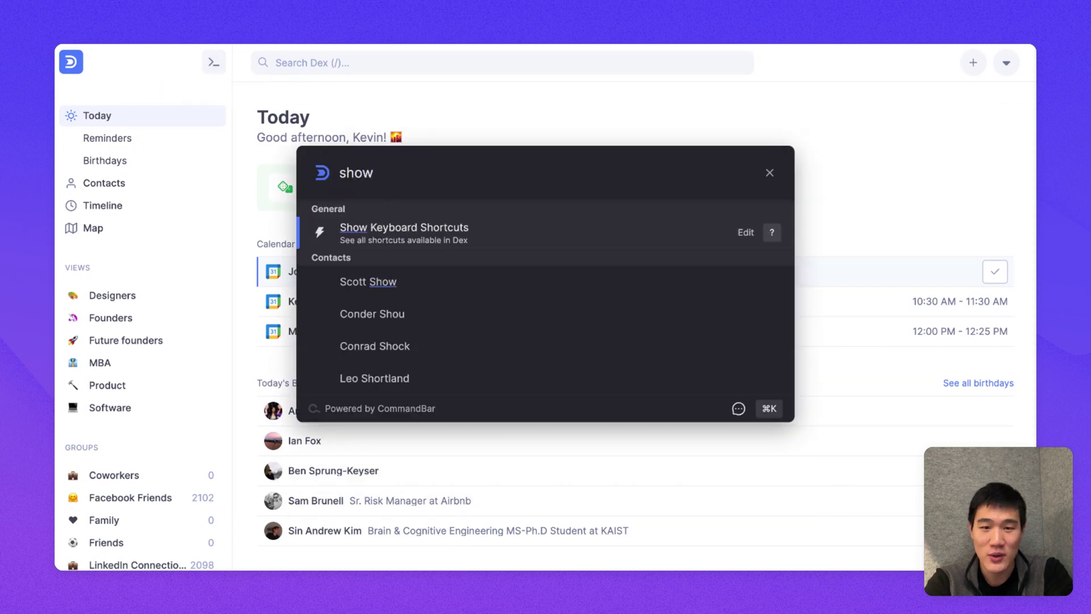
pyautogui.press('Return')
pyautogui.scroll(-3, 447, 245)
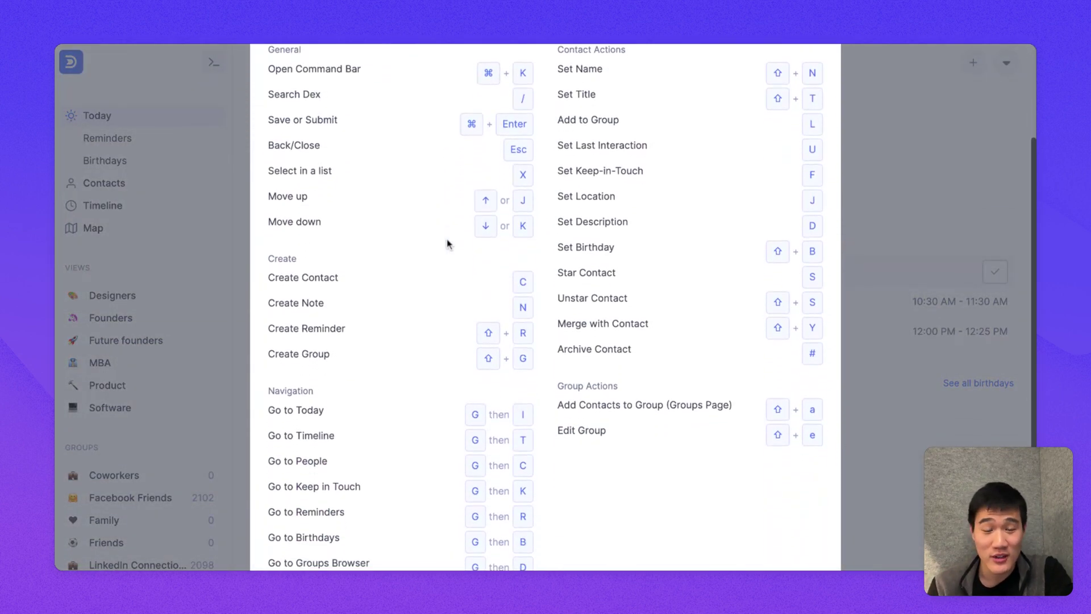
pyautogui.scroll(5, 446, 241)
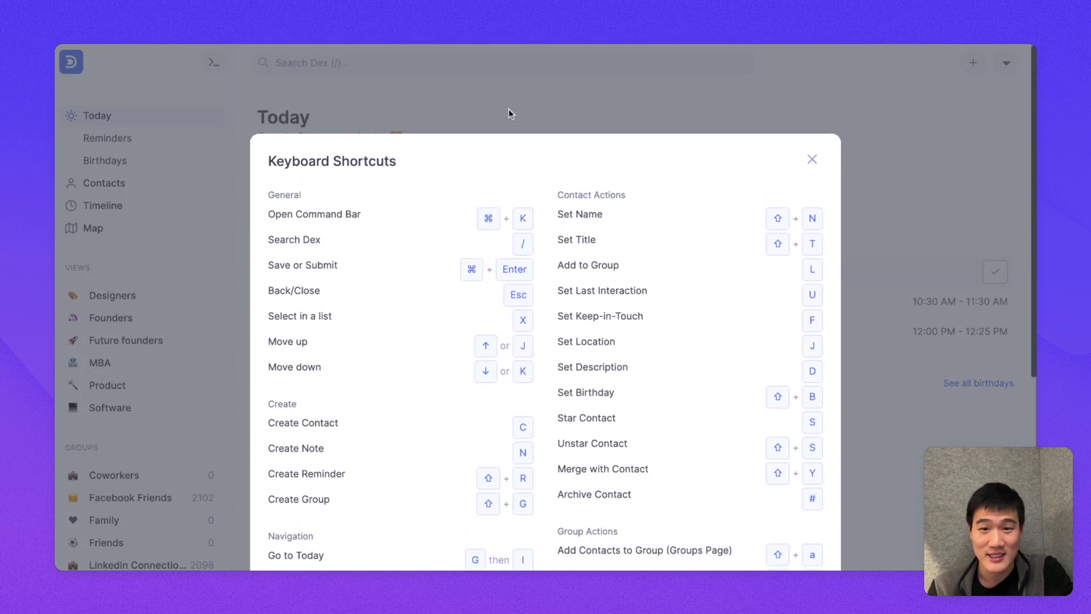
pyautogui.click(509, 110)
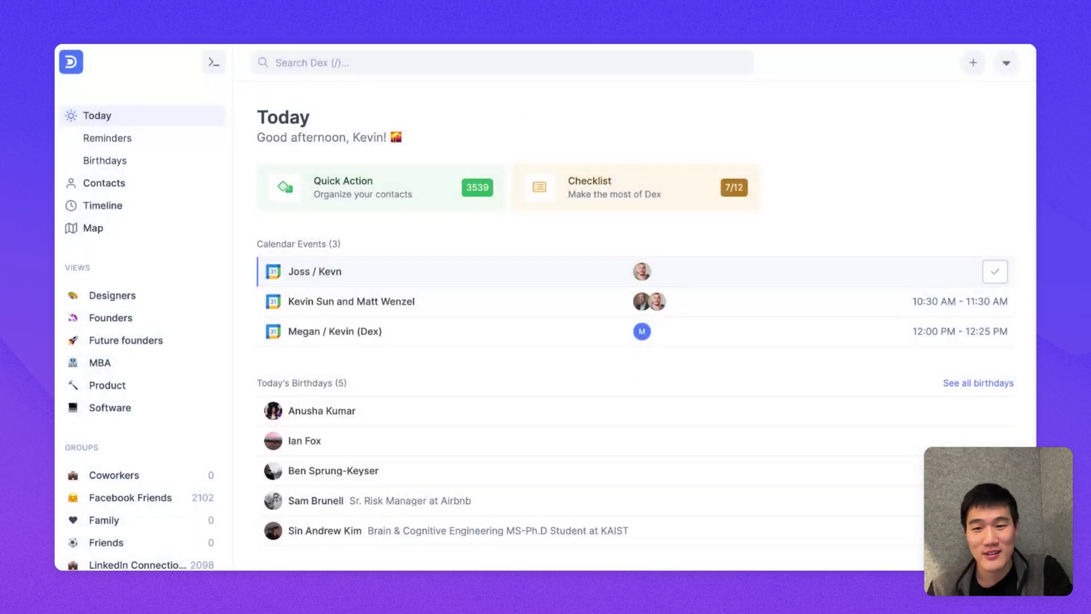
pyautogui.press('Down')
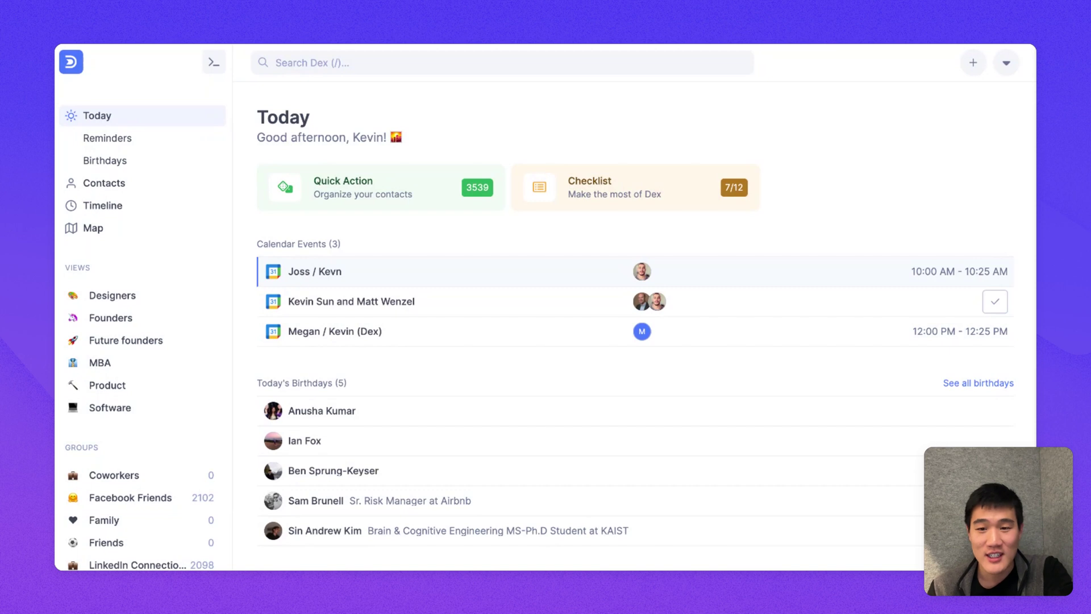
pyautogui.press('Up')
pyautogui.press('Down')
pyautogui.press('Up')
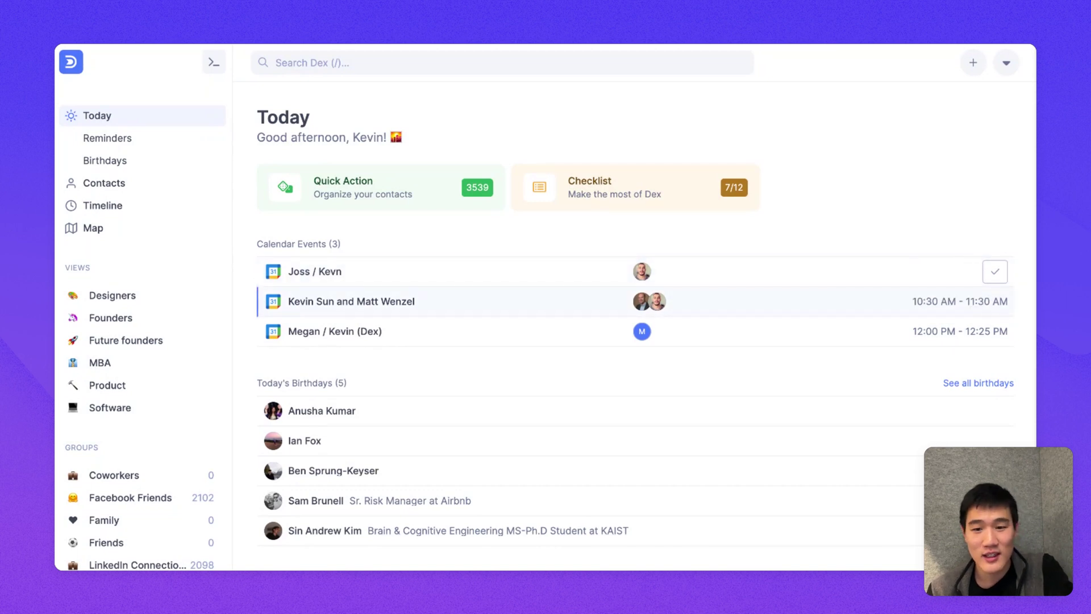
pyautogui.press('Down')
pyautogui.press('Up')
pyautogui.press('Down')
pyautogui.press('Up')
pyautogui.press('Down')
pyautogui.press('Down')
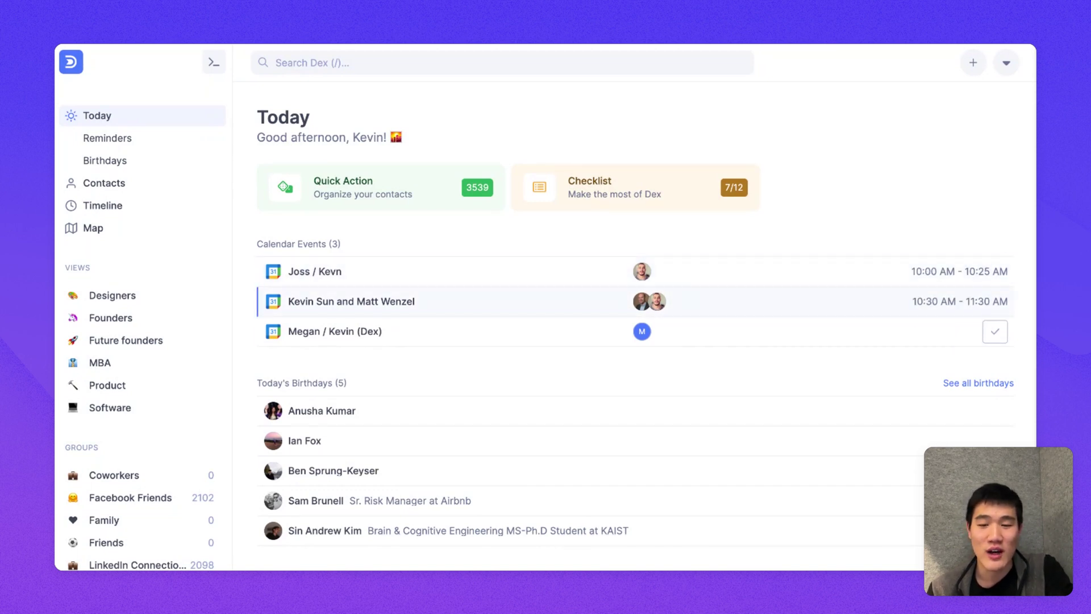
pyautogui.press('Down')
pyautogui.press('Down')
pyautogui.press('Up')
pyautogui.press('Up')
pyautogui.press('Down')
pyautogui.press('Down')
pyautogui.press('Down')
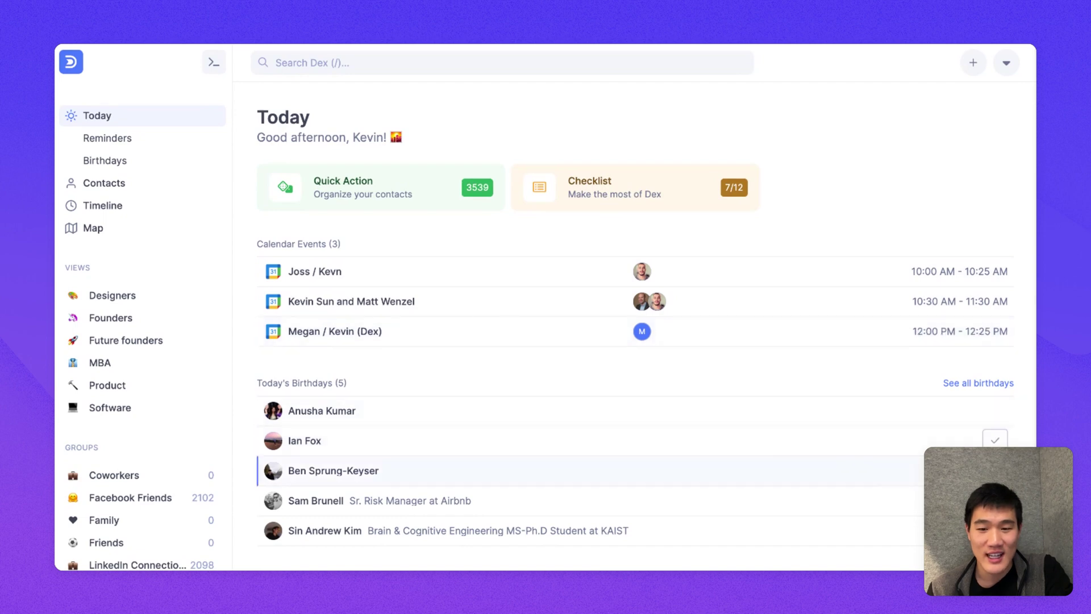
pyautogui.press('Up')
pyautogui.press('Return')
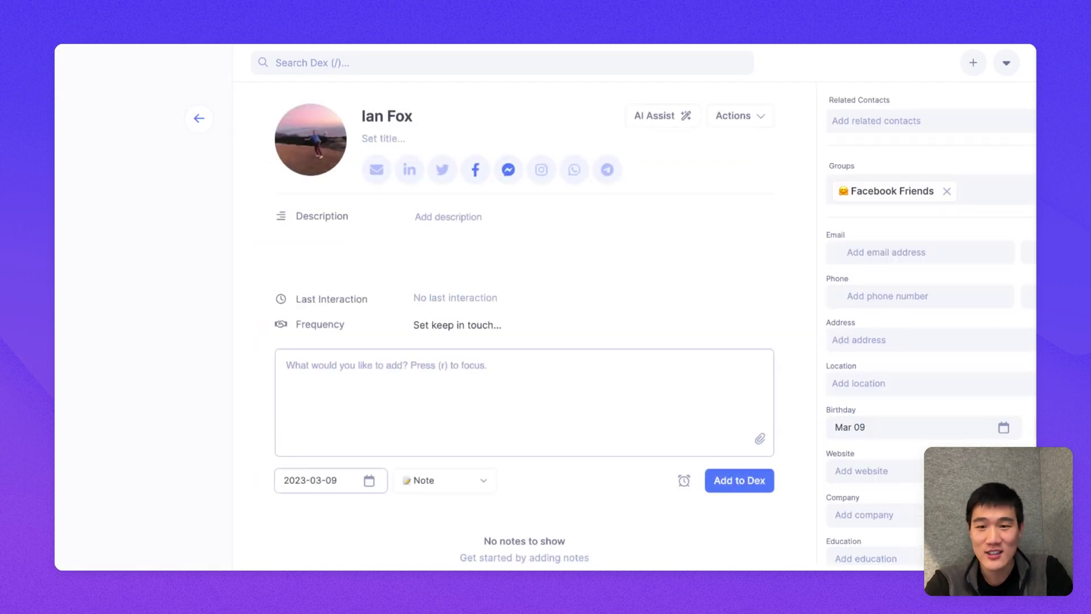
pyautogui.press('Escape')
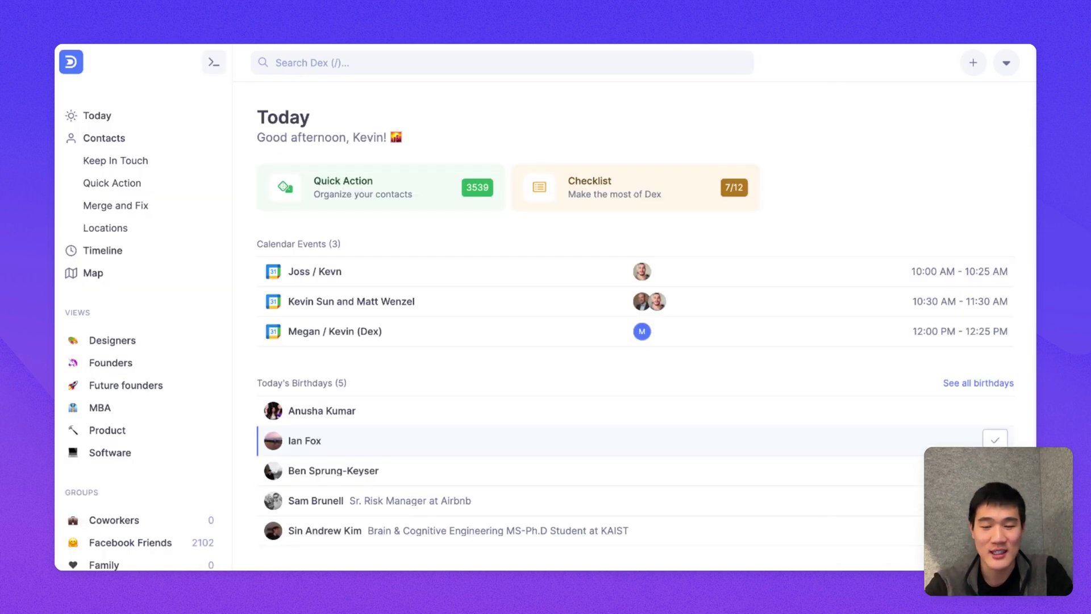
pyautogui.press('g')
pyautogui.press('t')
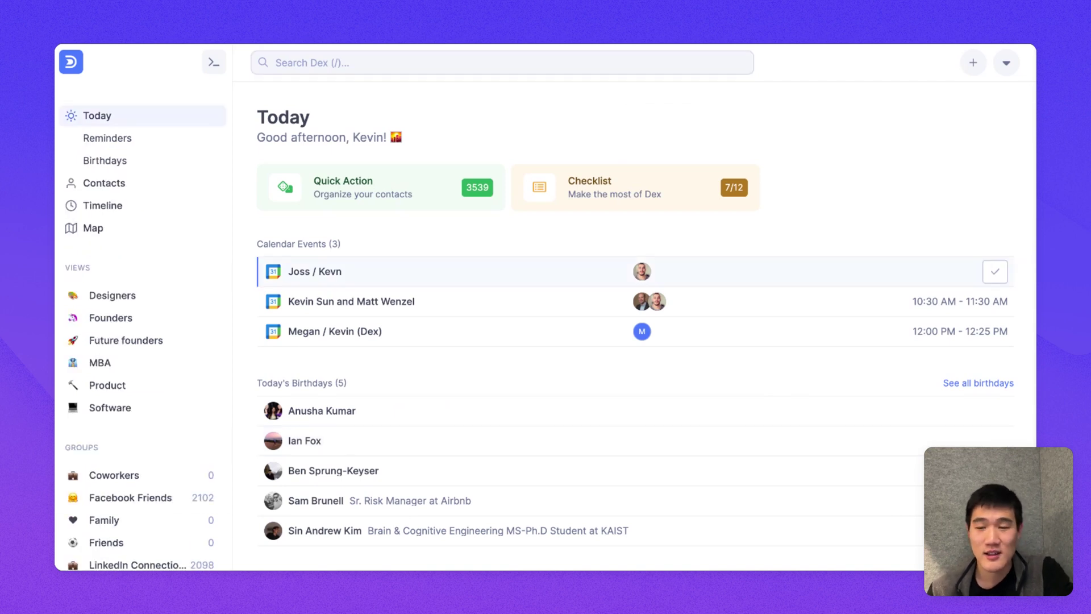
pyautogui.click(171, 139)
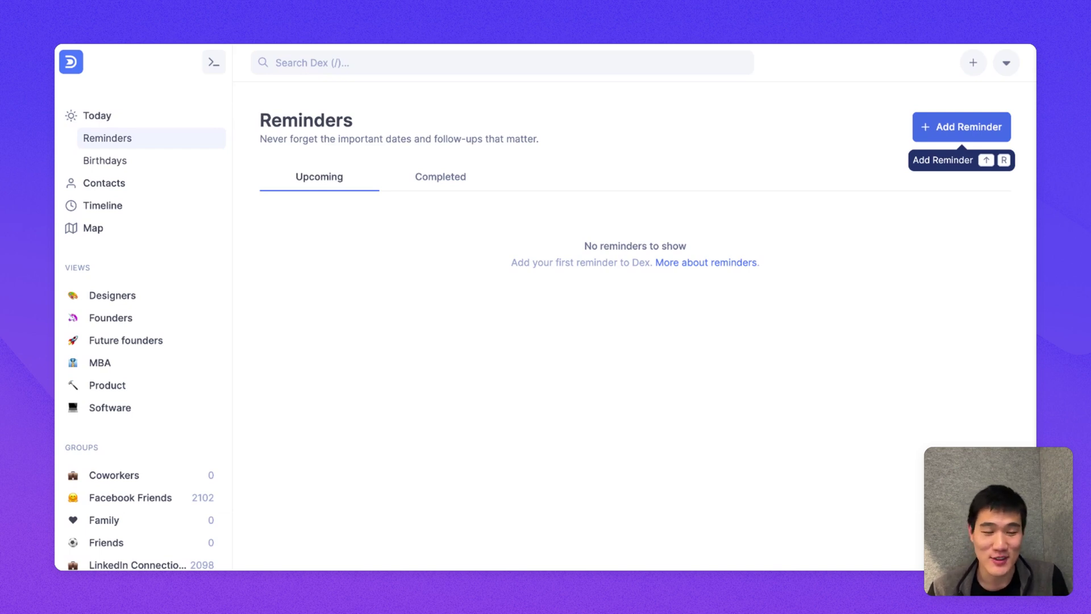
# Step: Start a reminder for next month titled 'Checking about fundraising'
pyautogui.hotkey('shift', 'r')
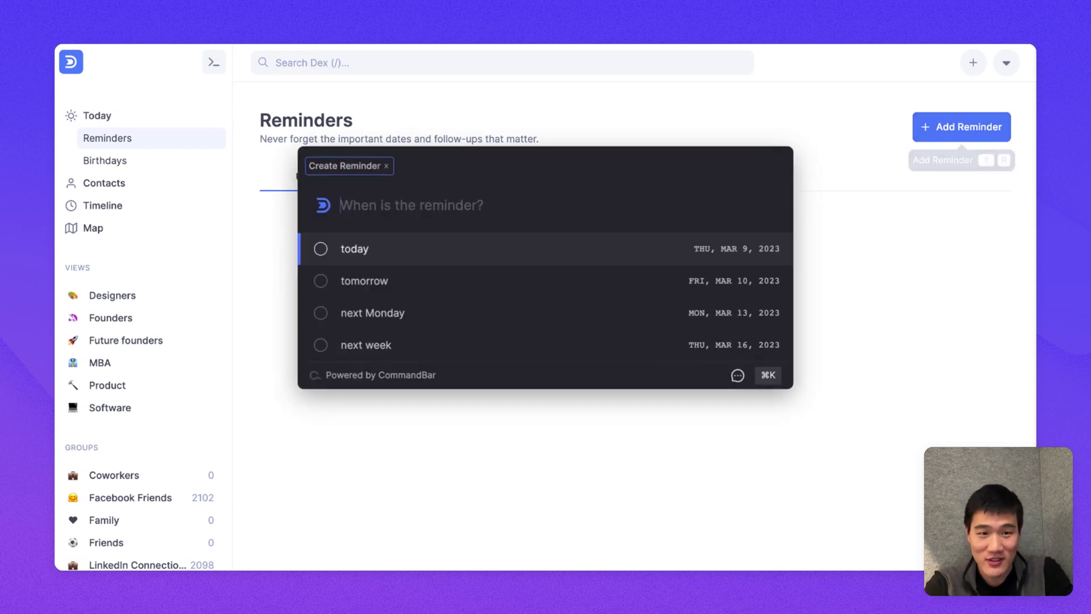
pyautogui.write('ne')
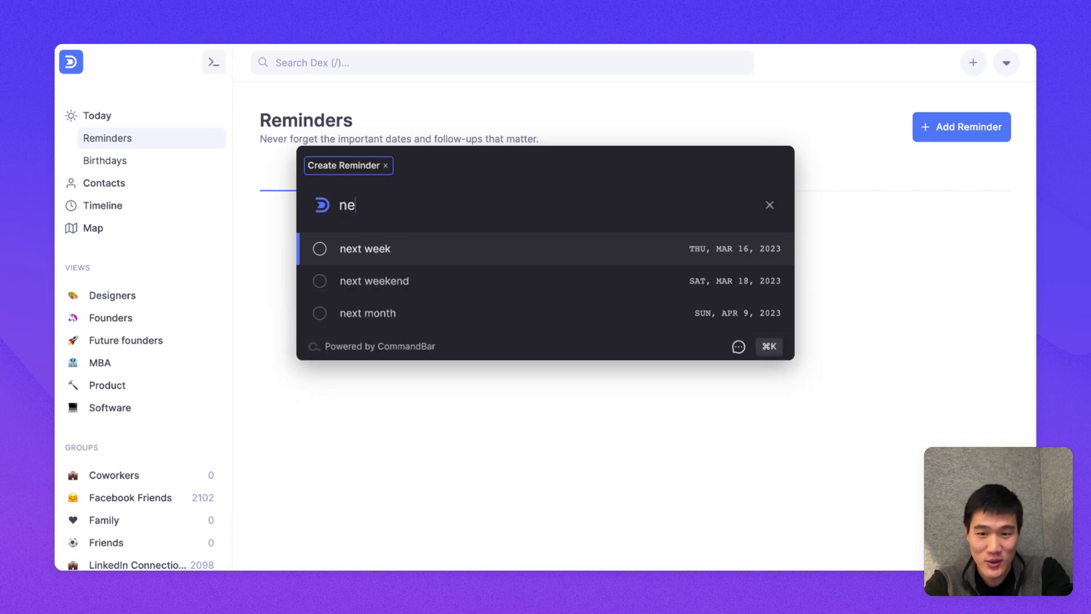
pyautogui.write('xt month')
pyautogui.press('Return')
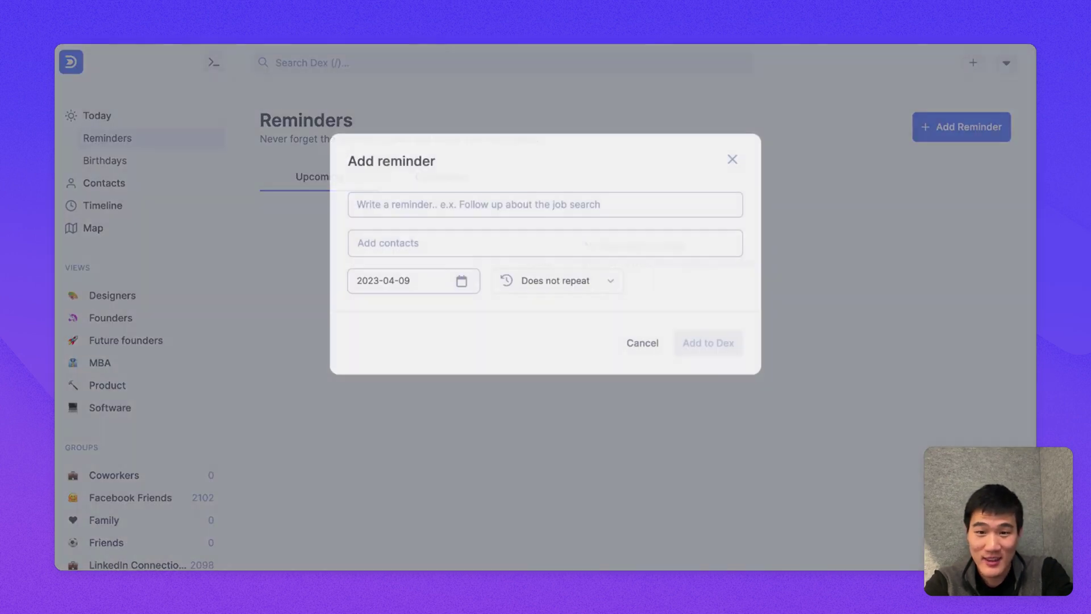
pyautogui.write('Check')
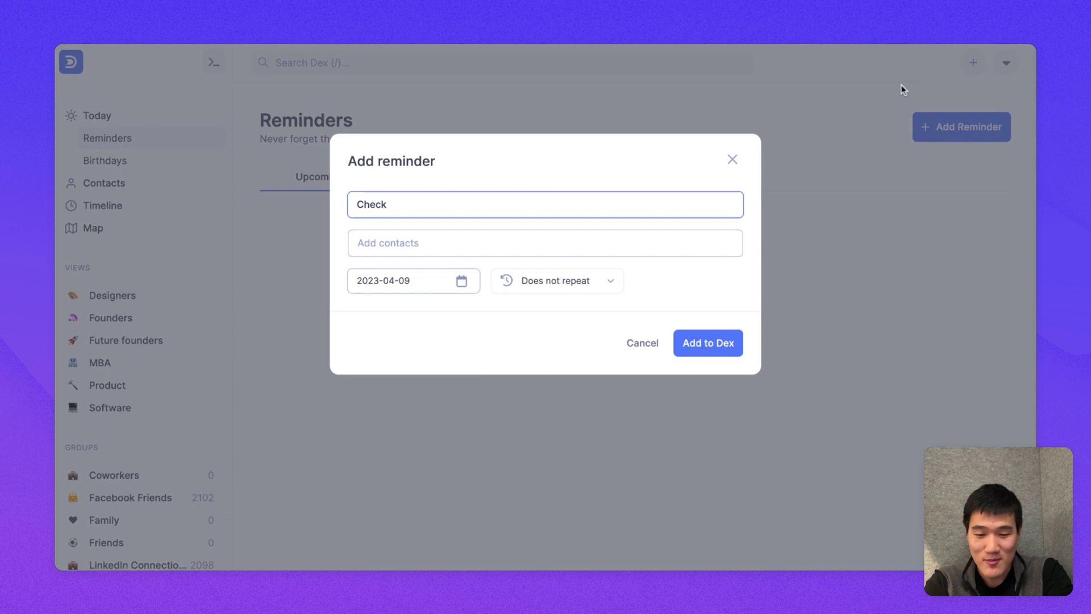
pyautogui.press('BackSpace')
pyautogui.write('ing about fundraising')
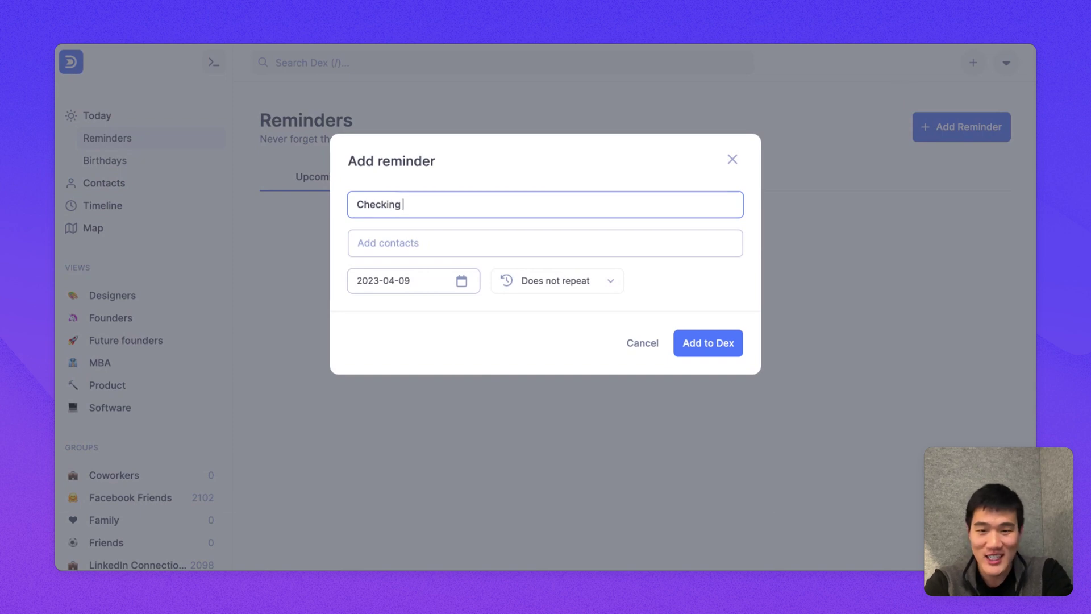
# Step: Link a matching contact to the reminder and save it to Dex
pyautogui.press('Tab')
pyautogui.write('jack')
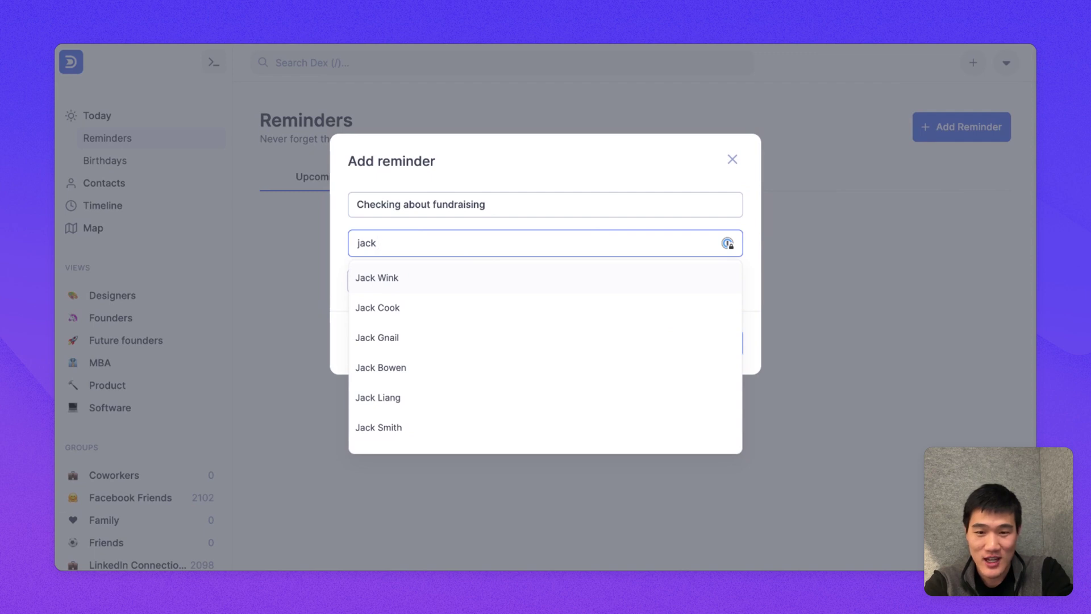
pyautogui.press('Down')
pyautogui.press('Return')
pyautogui.click(677, 182)
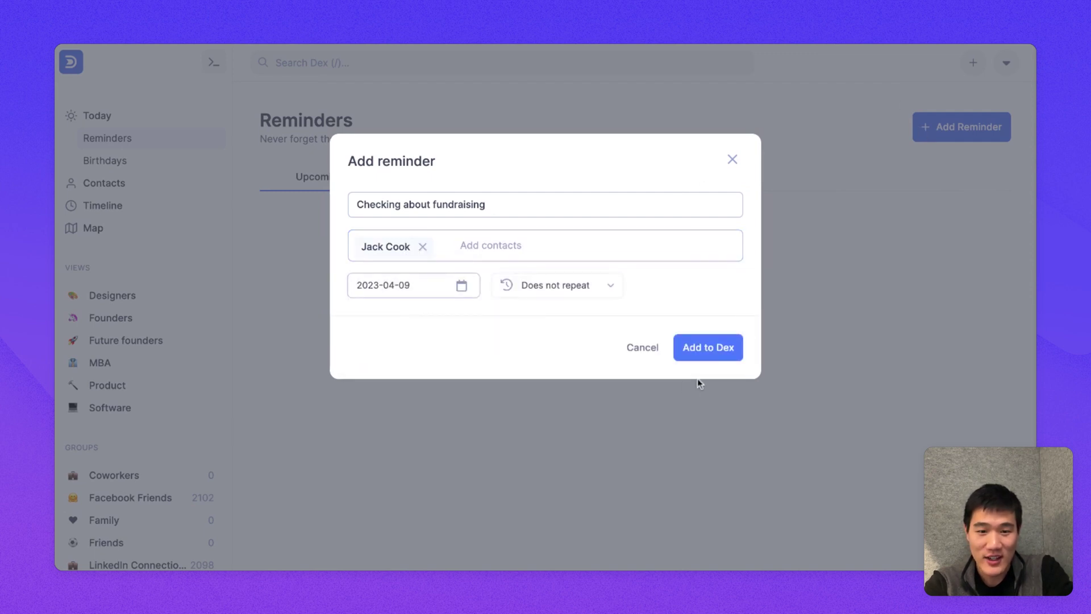
pyautogui.click(688, 348)
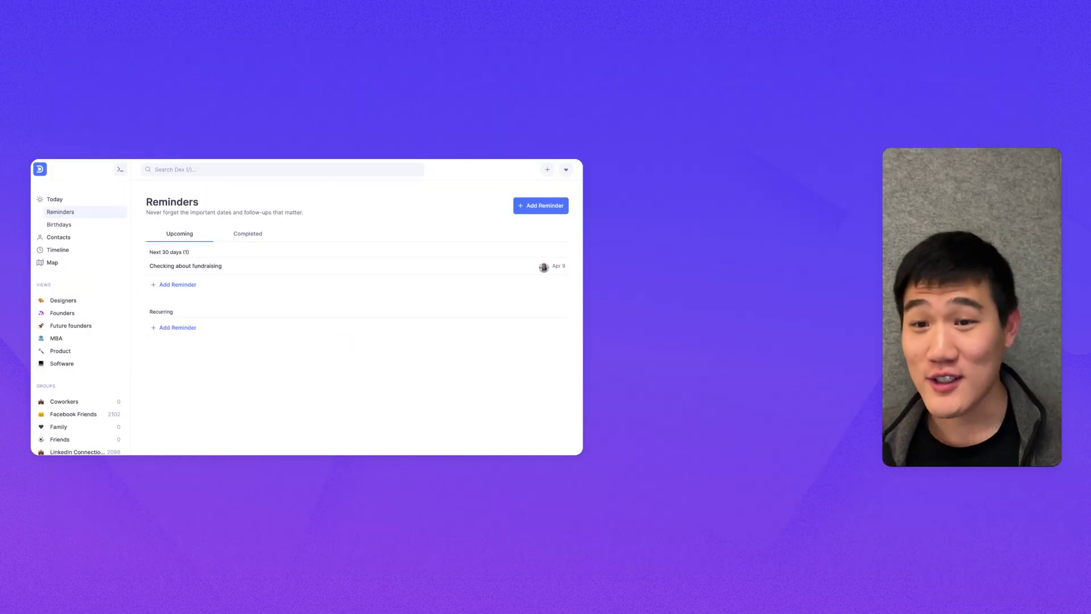
pyautogui.click(73, 224)
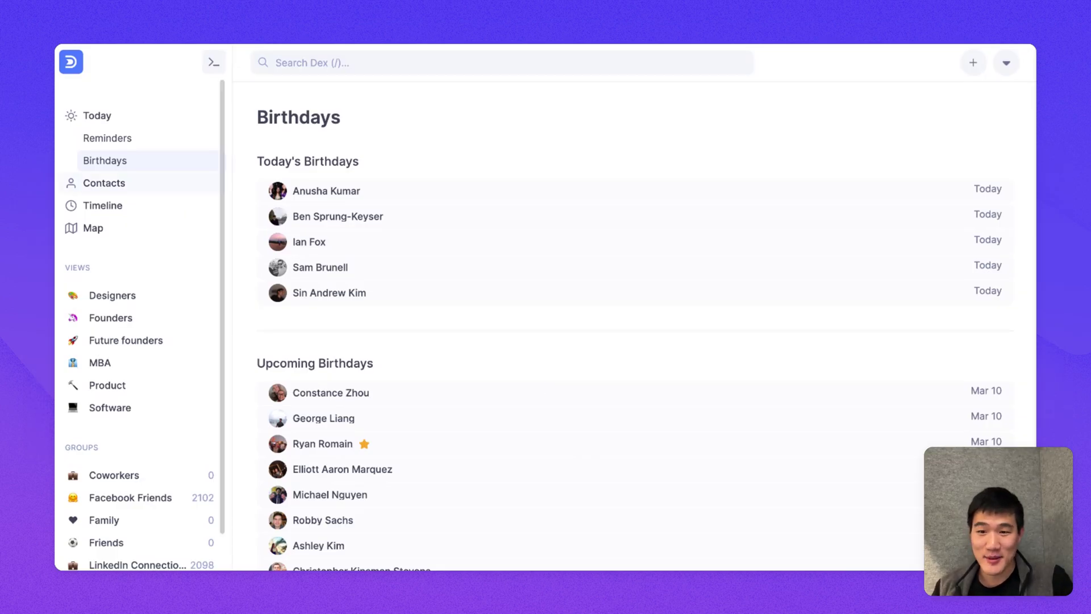
# Step: Open the All contacts list from the sidebar
pyautogui.click(104, 182)
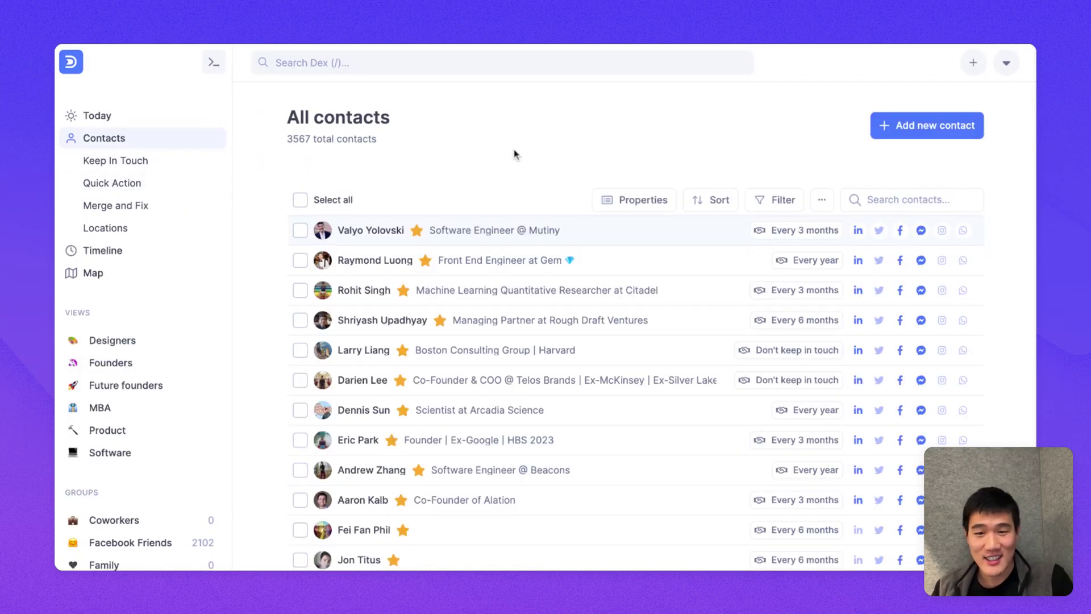
# Step: Filter All contacts to those whose Title contains 'designer', leaving 13
pyautogui.scroll(-5, 523, 319)
pyautogui.scroll(5, 523, 319)
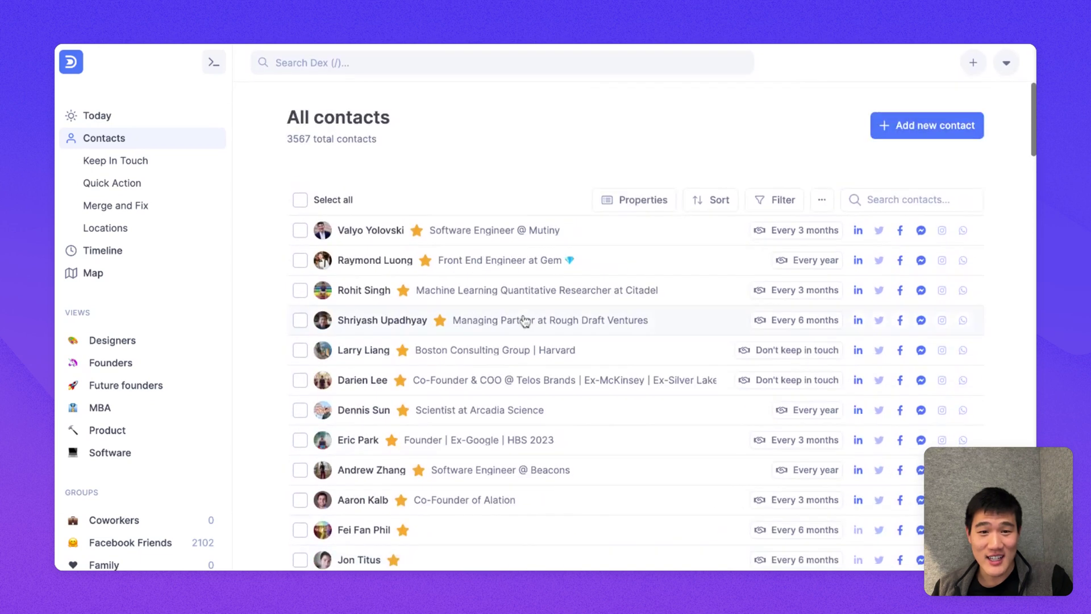
pyautogui.click(765, 200)
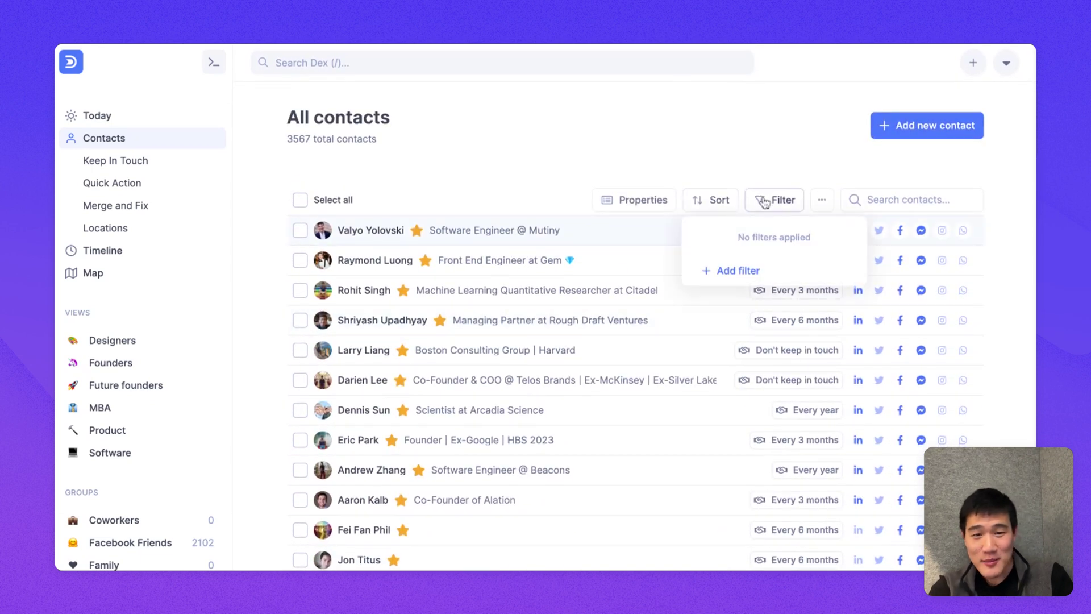
pyautogui.click(737, 270)
pyautogui.click(735, 293)
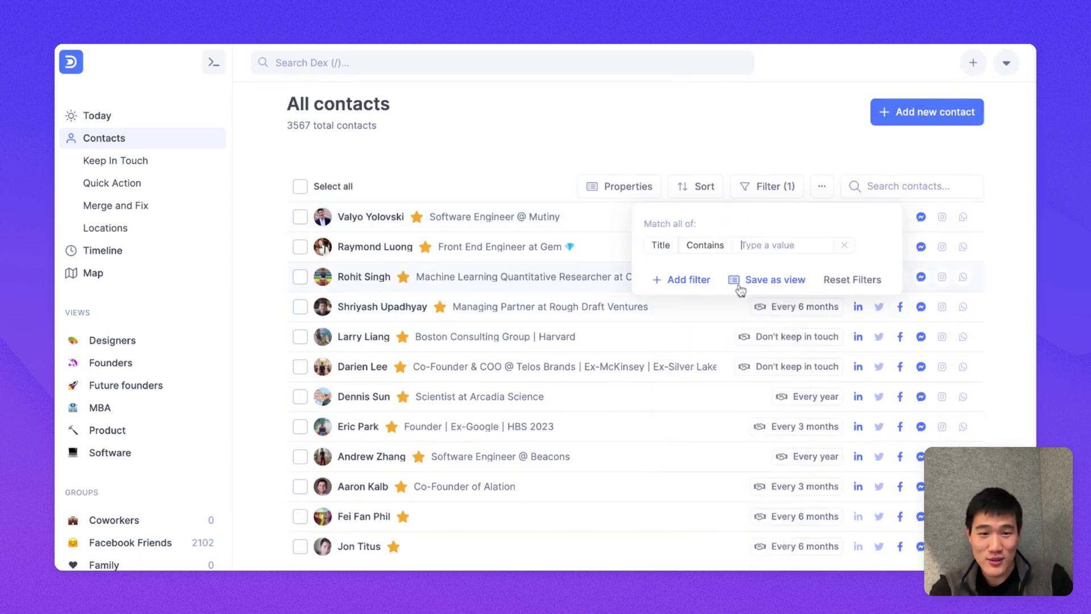
pyautogui.write('designer')
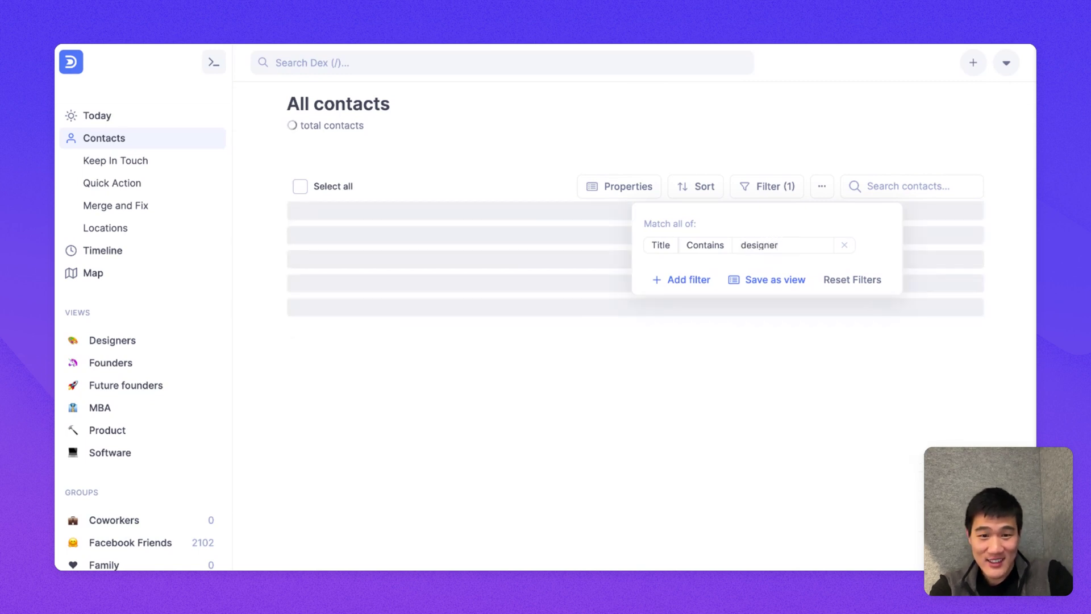
pyautogui.click(627, 139)
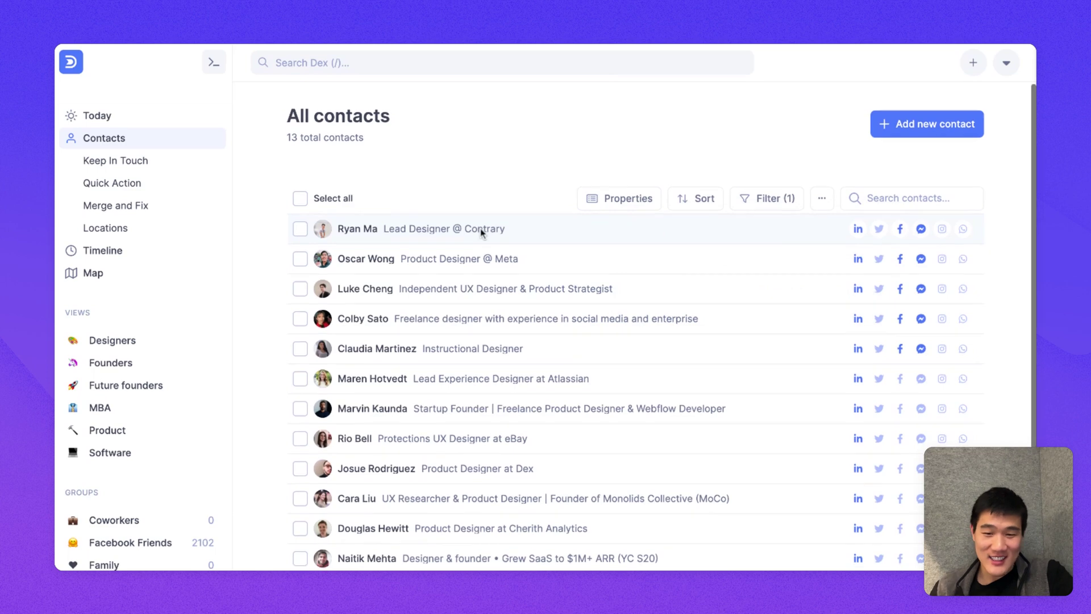
# Step: Select all 13 filtered designer contacts
pyautogui.scroll(-1, 480, 228)
pyautogui.scroll(1, 480, 234)
pyautogui.scroll(-1, 480, 228)
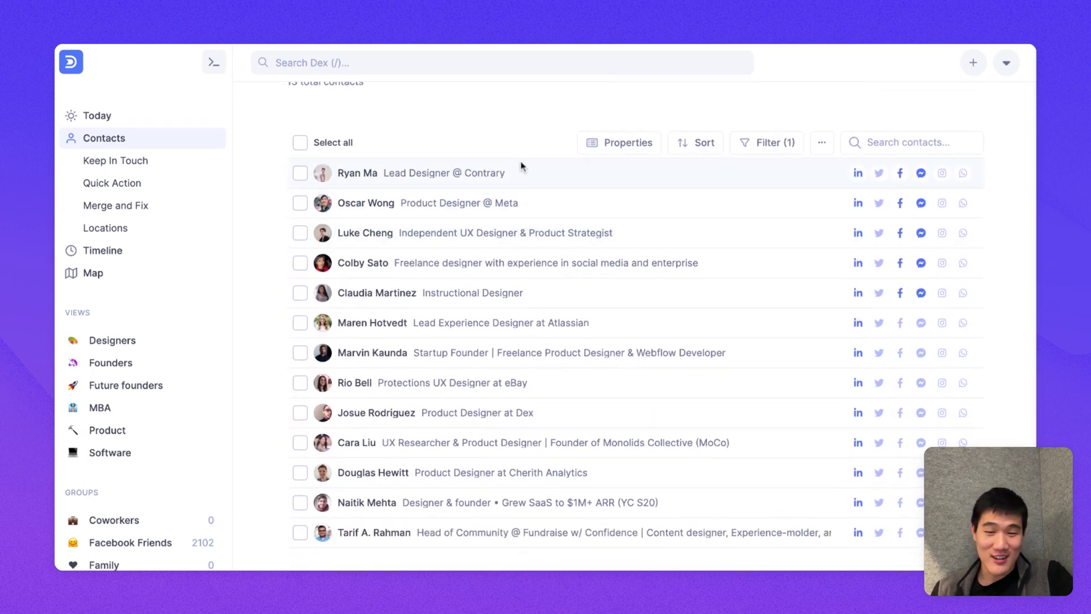
pyautogui.scroll(1, 473, 145)
pyautogui.click(300, 200)
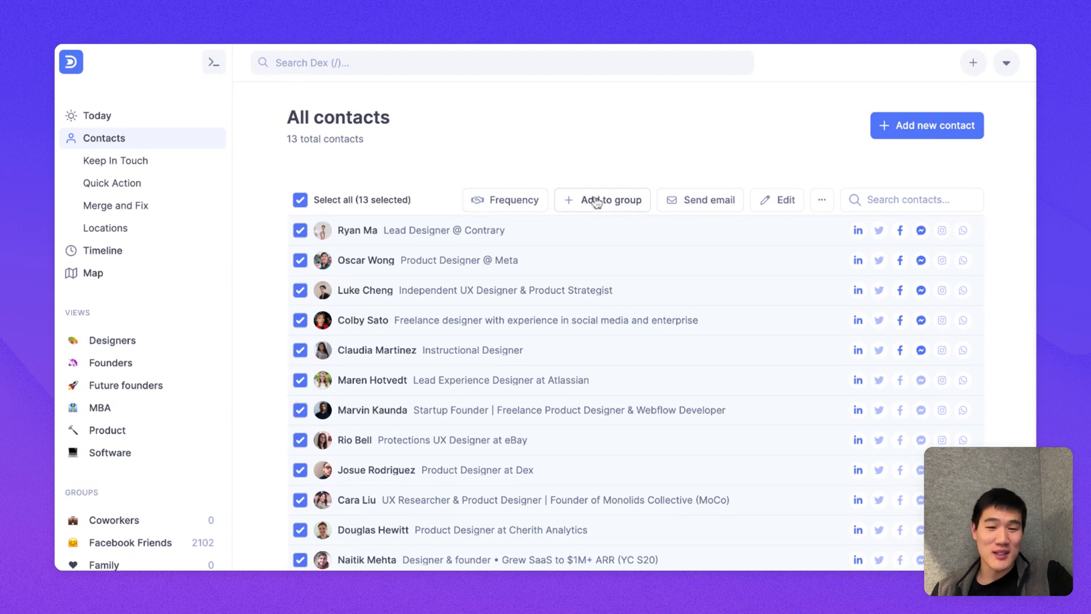
# Step: Set the 13 selected designers to Don't keep in touch
pyautogui.click(527, 205)
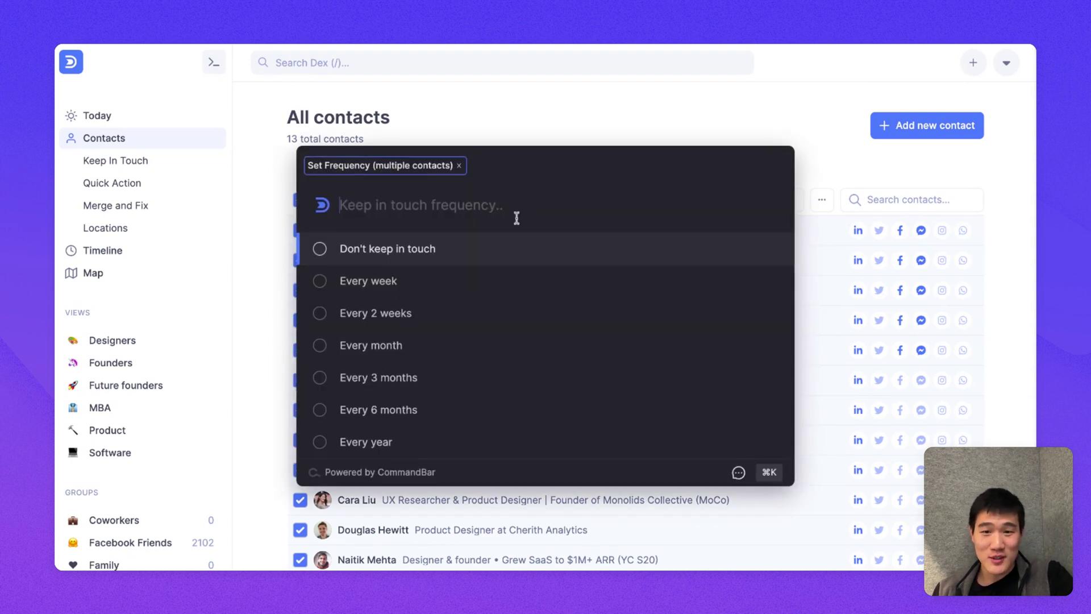
pyautogui.click(506, 255)
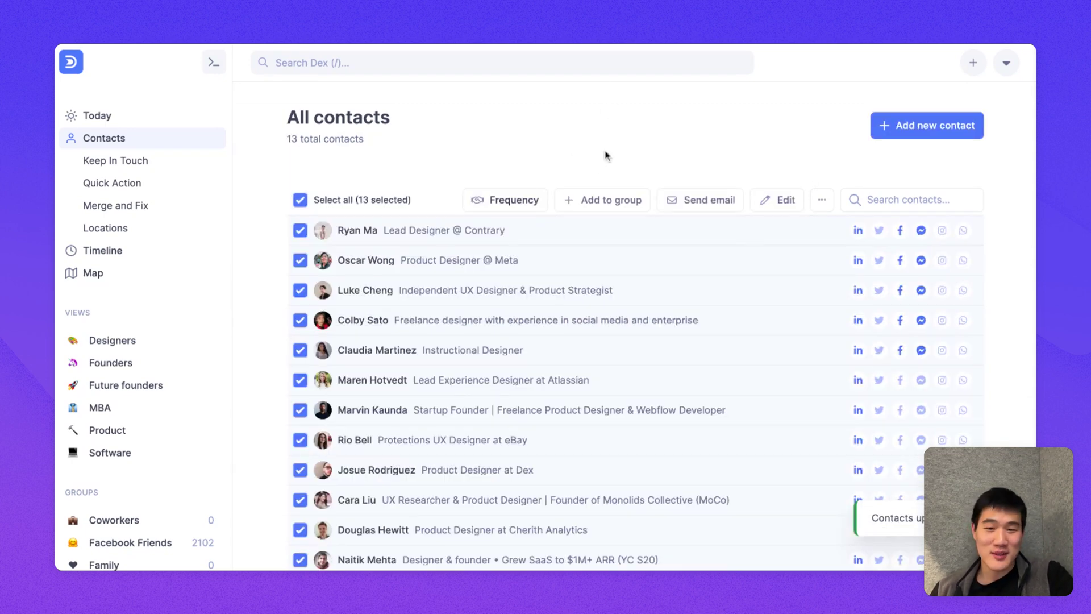
pyautogui.scroll(-2, 511, 397)
pyautogui.scroll(2, 511, 398)
pyautogui.scroll(-2, 511, 402)
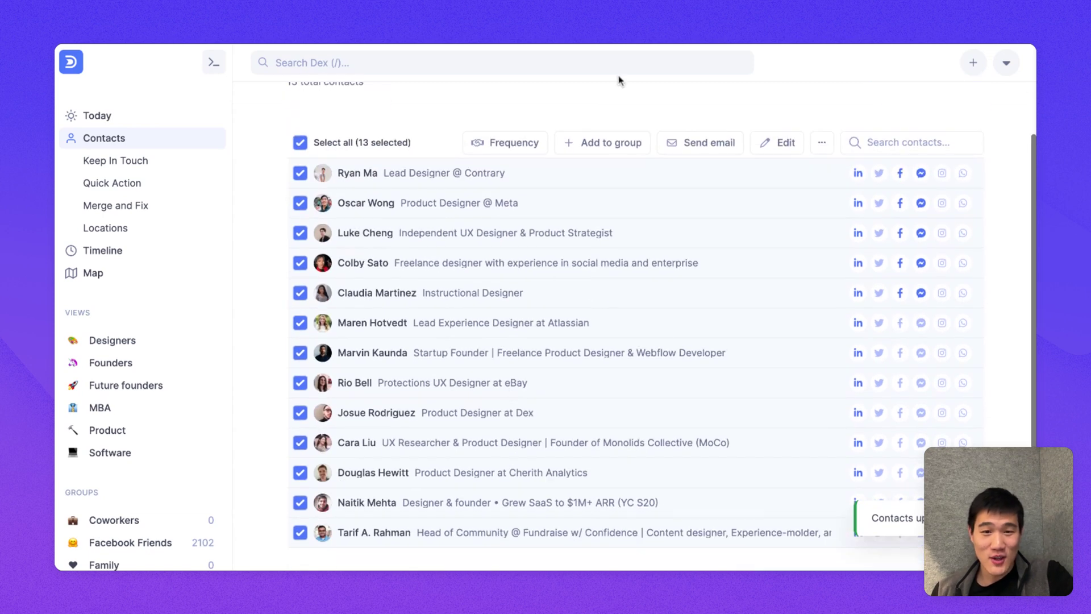
# Step: Add the selected contacts to a new group named Designers
pyautogui.click(593, 143)
pyautogui.write('Designers')
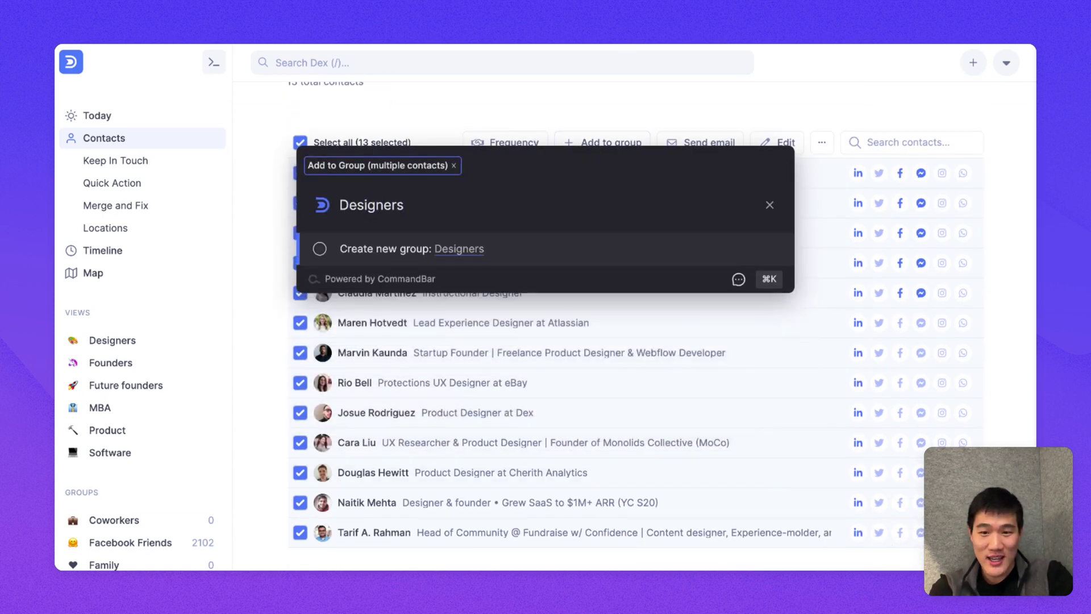
pyautogui.press('Return')
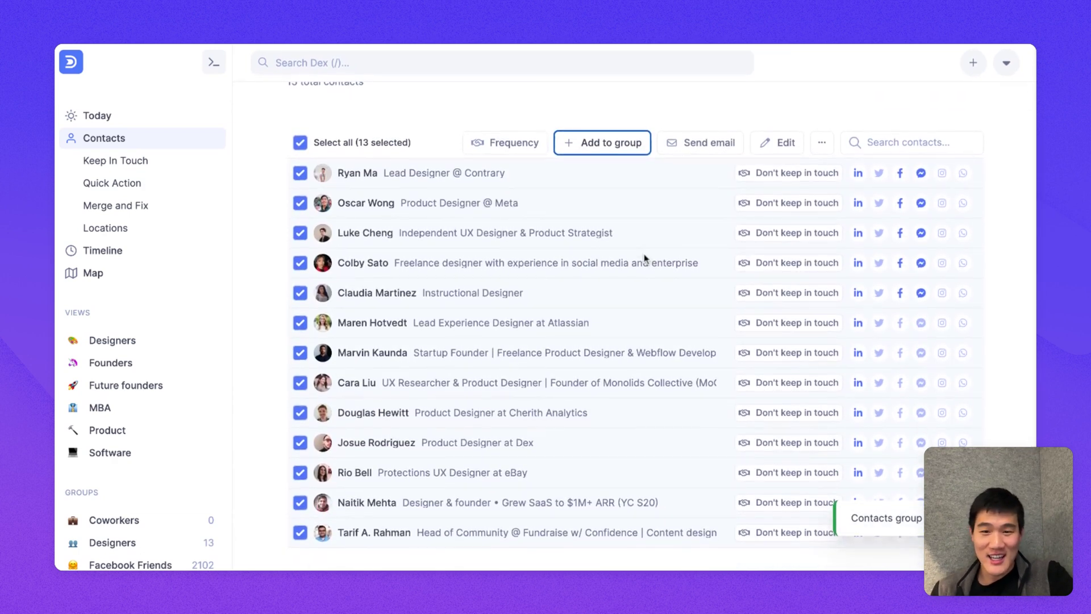
pyautogui.scroll(2, 625, 267)
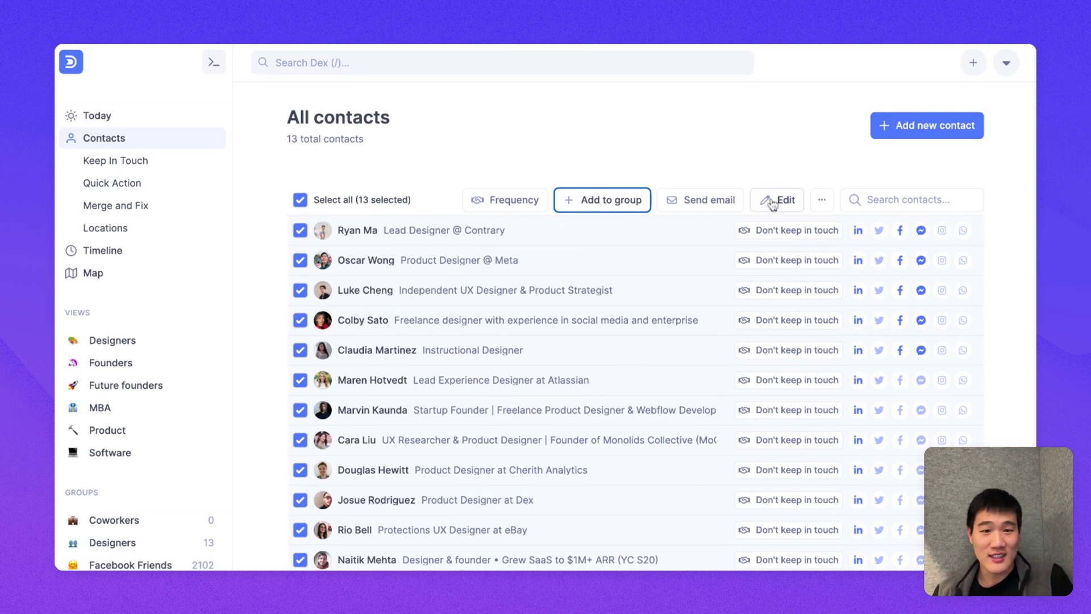
# Step: Deselect all contacts and remove the Title contains designer filter
pyautogui.click(298, 200)
pyautogui.click(298, 200)
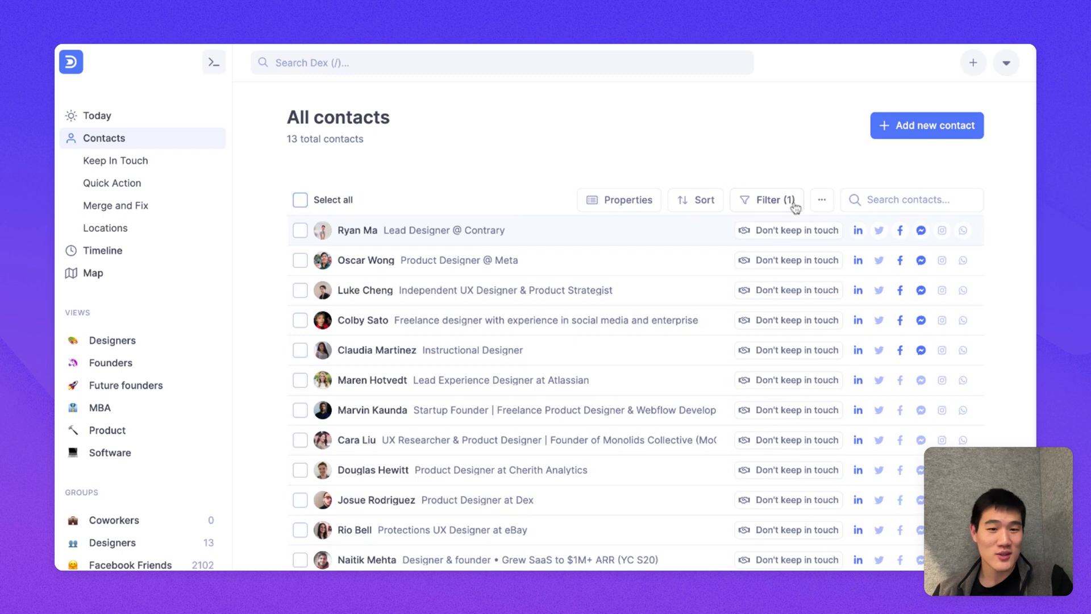
pyautogui.click(790, 204)
pyautogui.click(849, 260)
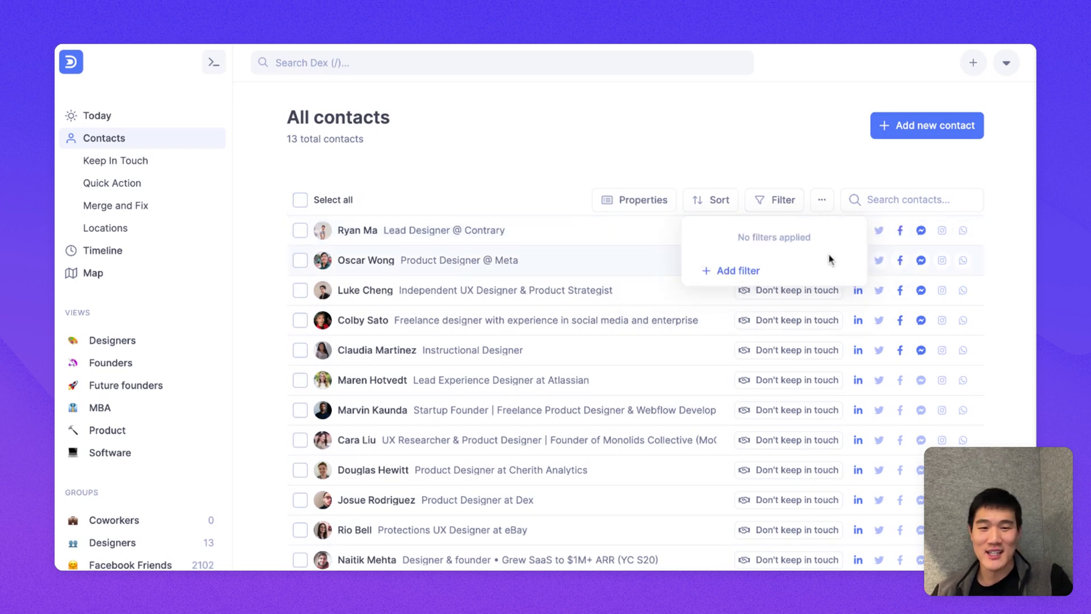
pyautogui.click(821, 165)
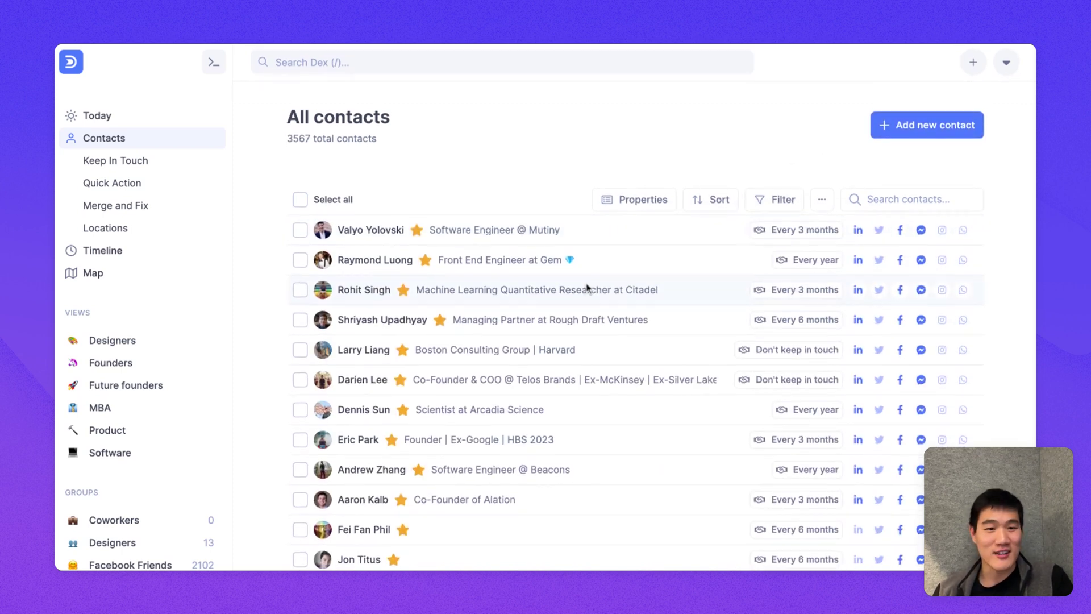
pyautogui.scroll(-2, 588, 287)
pyautogui.scroll(2, 587, 287)
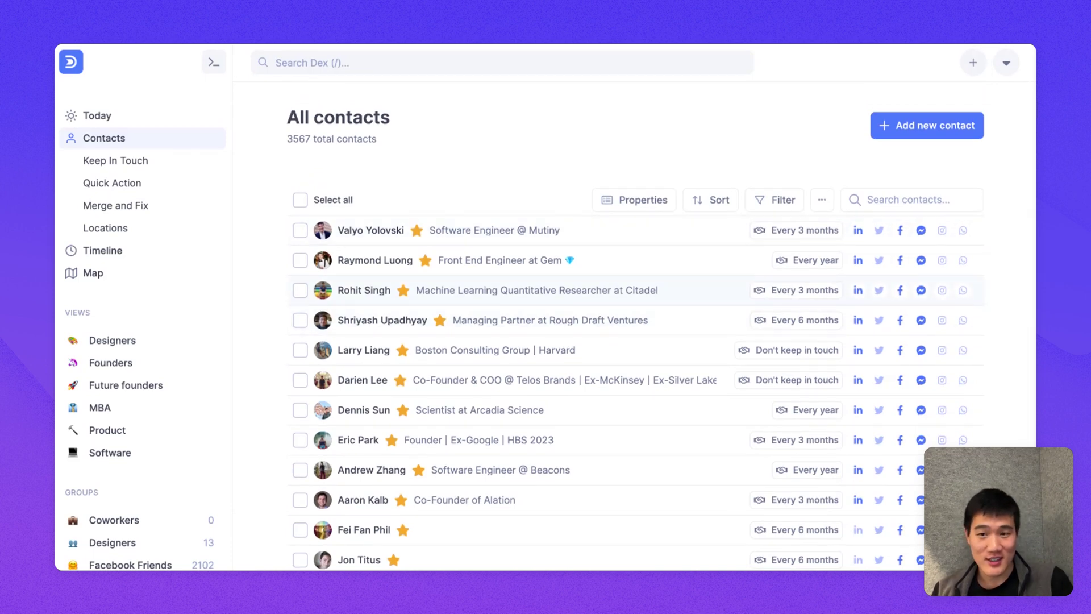
pyautogui.click(153, 165)
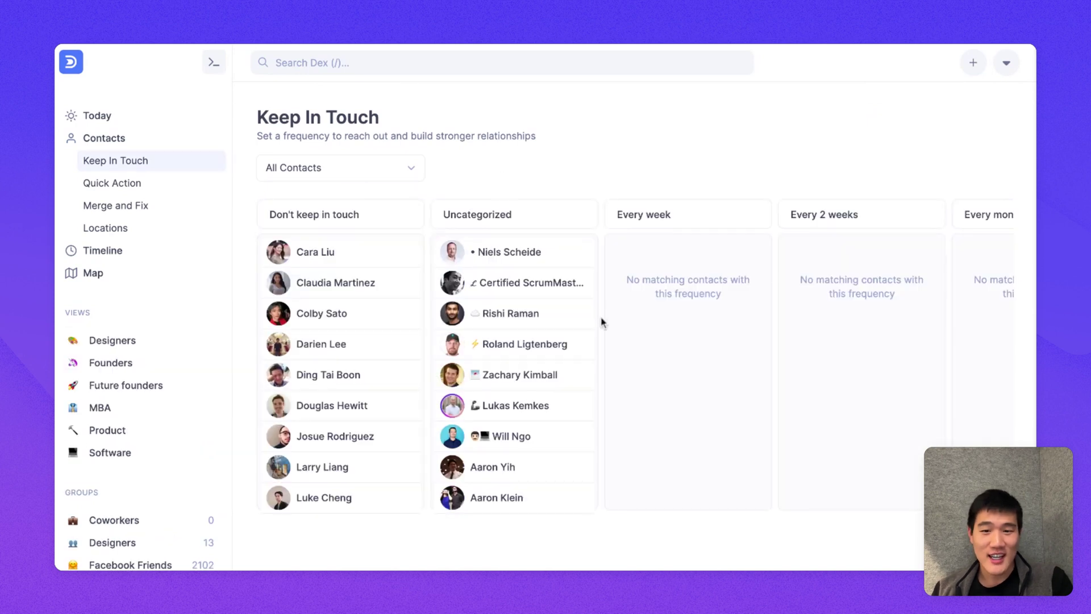
# Step: Move one uncategorized contact into Every week and another into Every 2 weeks
pyautogui.hscroll(3, 603, 323)
pyautogui.hscroll(5, 603, 323)
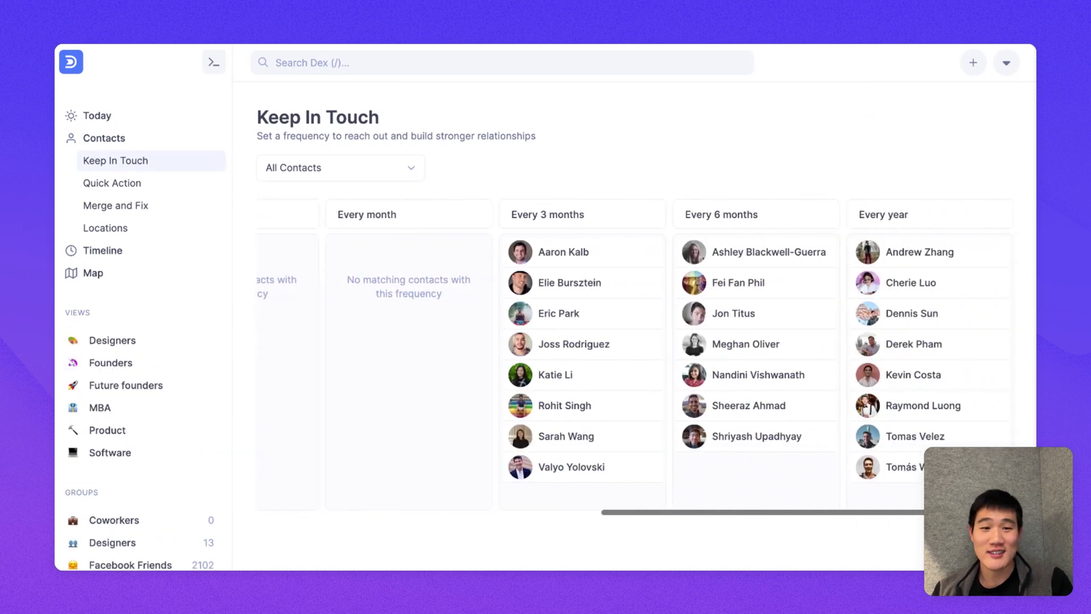
pyautogui.hscroll(-8, 604, 323)
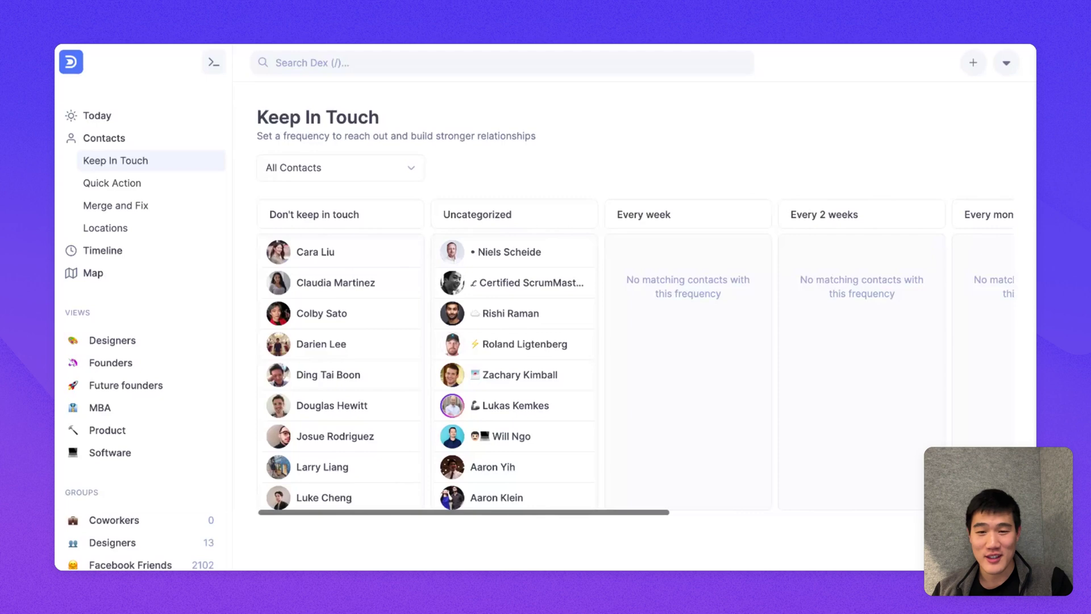
pyautogui.hscroll(8, 603, 323)
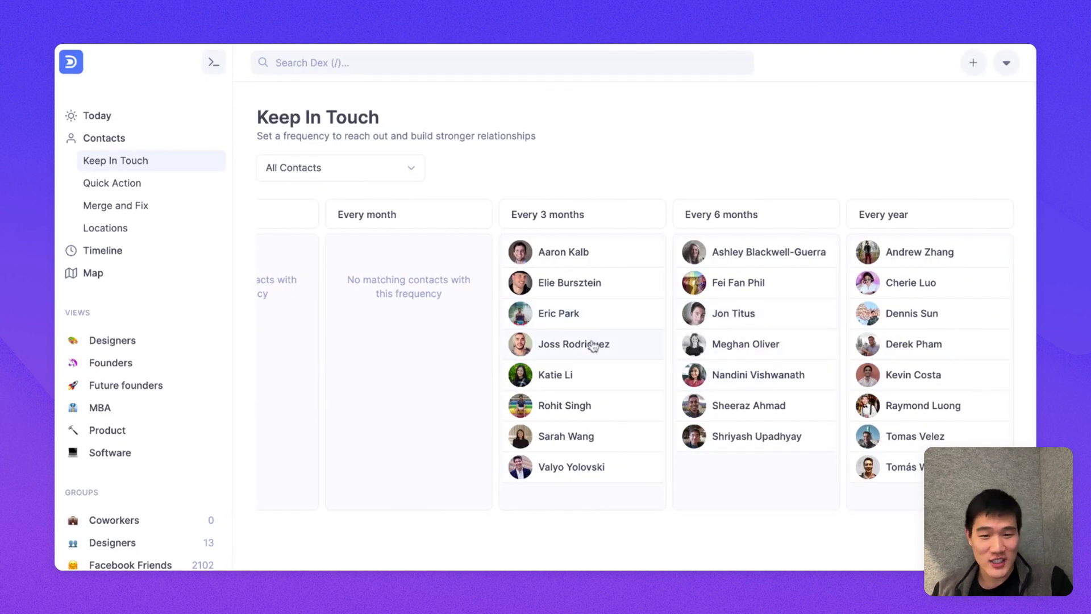
pyautogui.hscroll(-2, 432, 315)
pyautogui.hscroll(-2, 432, 316)
pyautogui.hscroll(4, 434, 312)
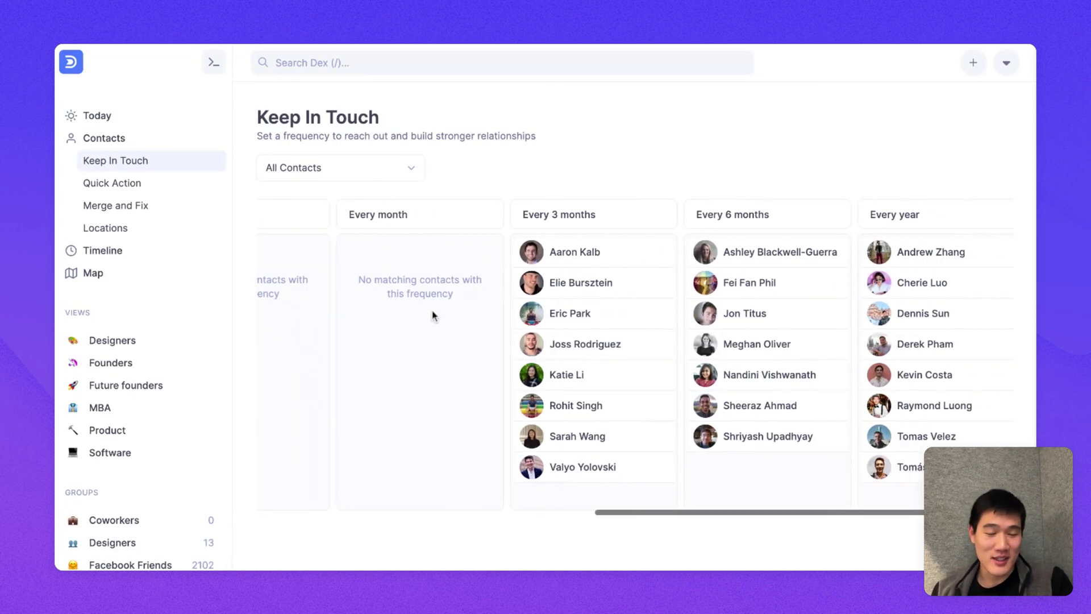
pyautogui.hscroll(-20, 409, 294)
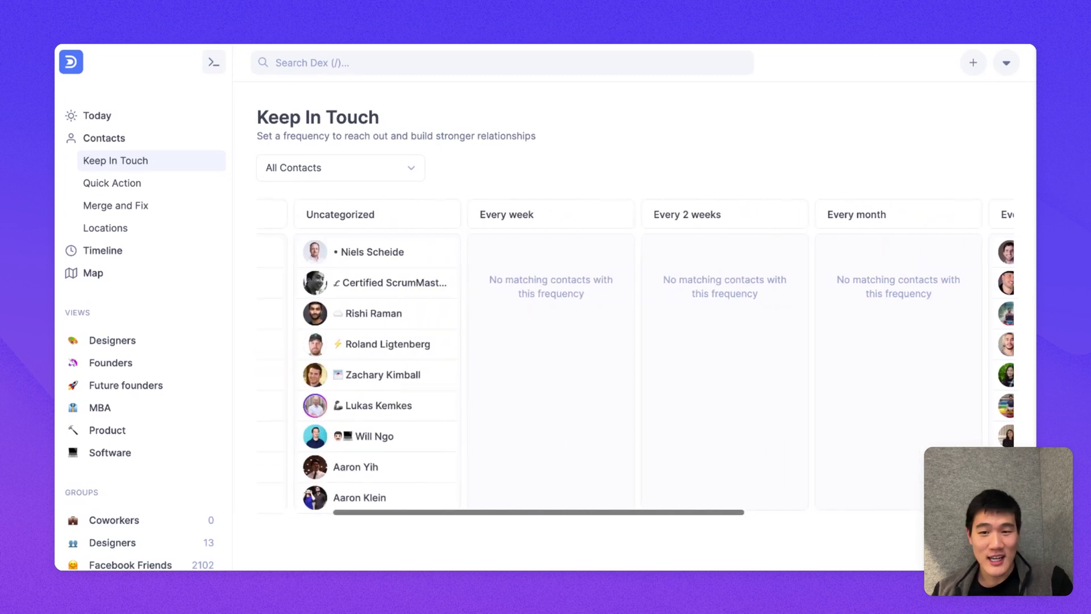
pyautogui.moveTo(486, 283); pyautogui.dragTo(591, 262)
pyautogui.moveTo(445, 285); pyautogui.dragTo(790, 262)
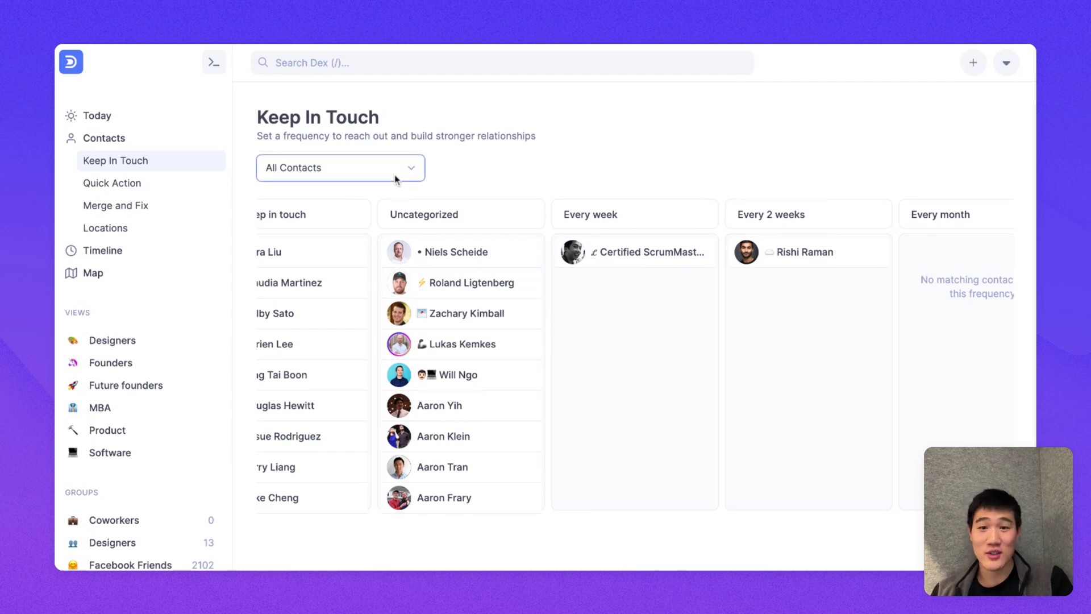
# Step: Show the Designers group and move three designers into Every week and Every 2 weeks
pyautogui.click(483, 277)
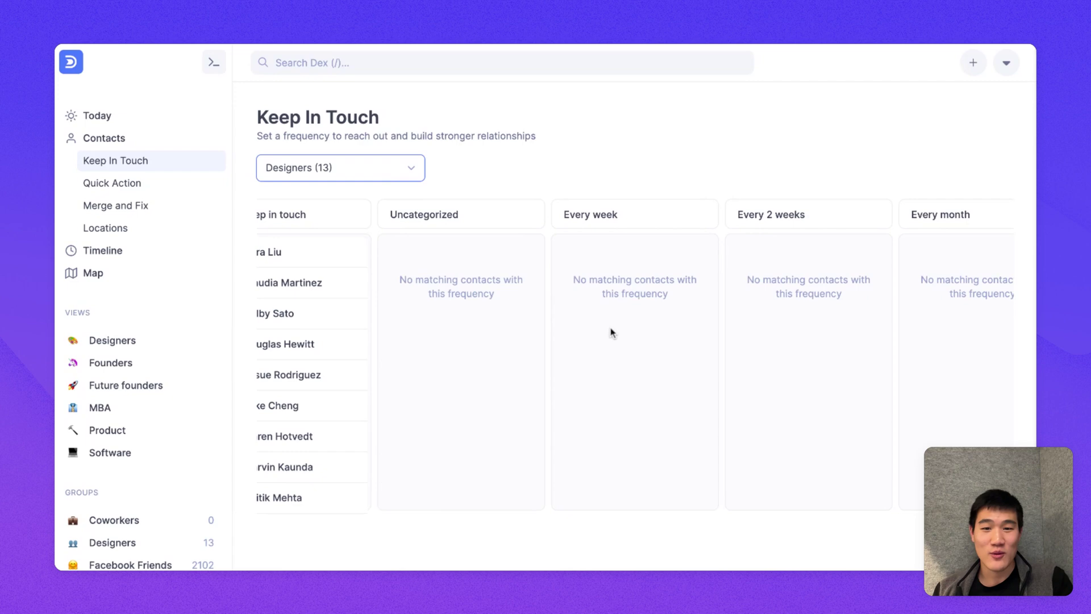
pyautogui.hscroll(-2, 611, 331)
pyautogui.moveTo(347, 315); pyautogui.dragTo(688, 252)
pyautogui.moveTo(367, 348); pyautogui.dragTo(853, 256)
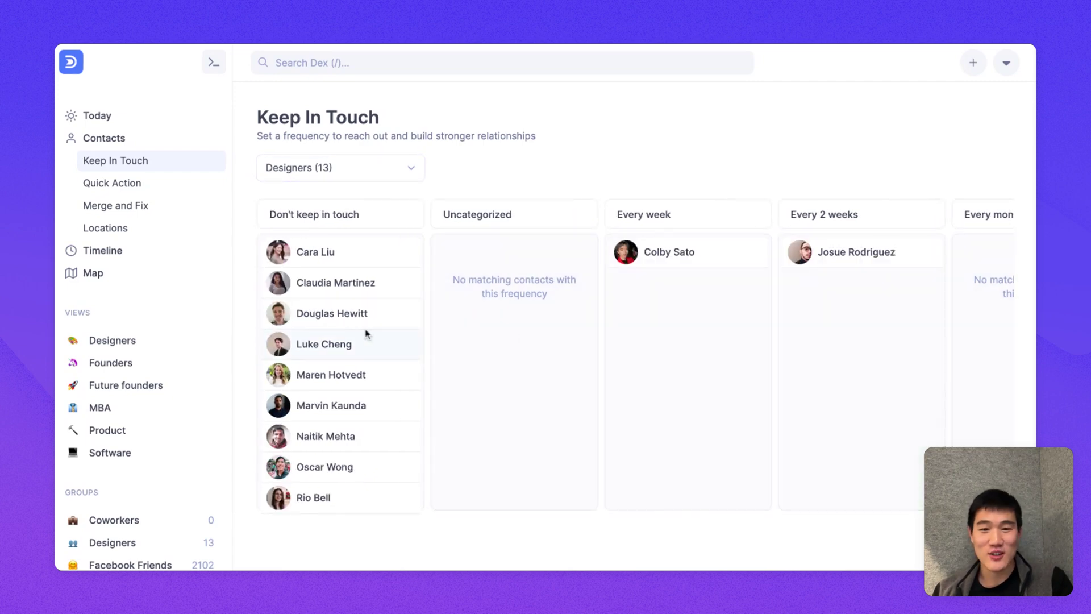
pyautogui.moveTo(324, 338); pyautogui.dragTo(652, 328)
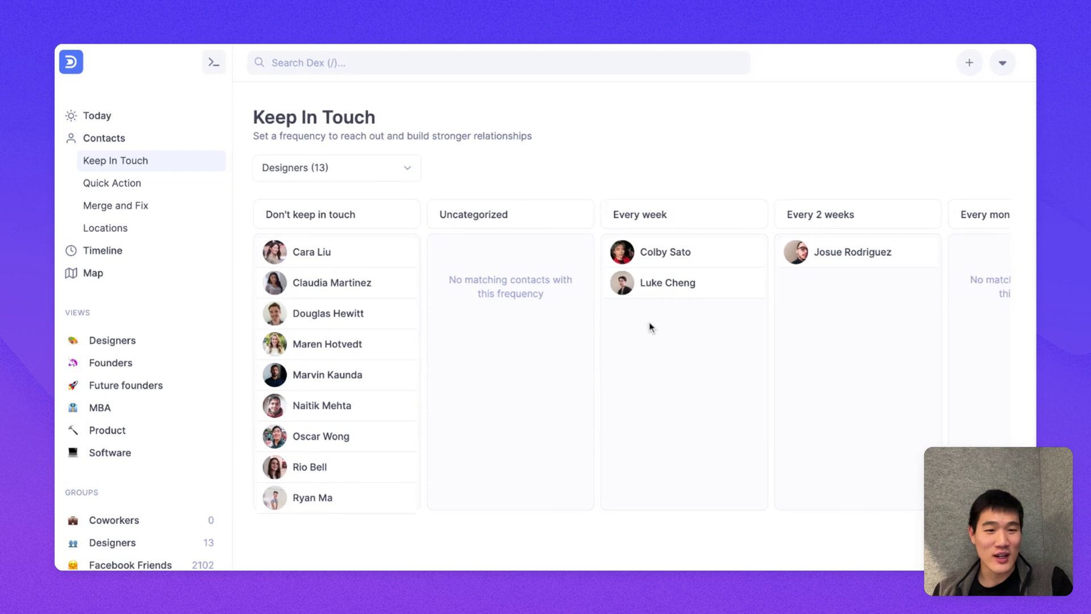
pyautogui.hscroll(5, 651, 328)
pyautogui.hscroll(-2, 651, 327)
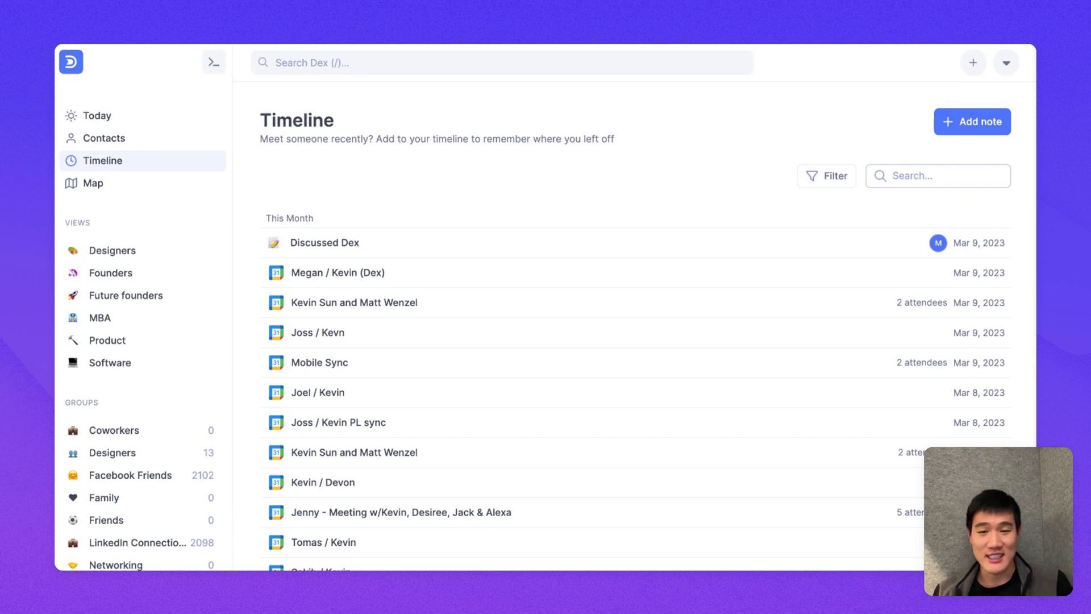
pyautogui.click(831, 181)
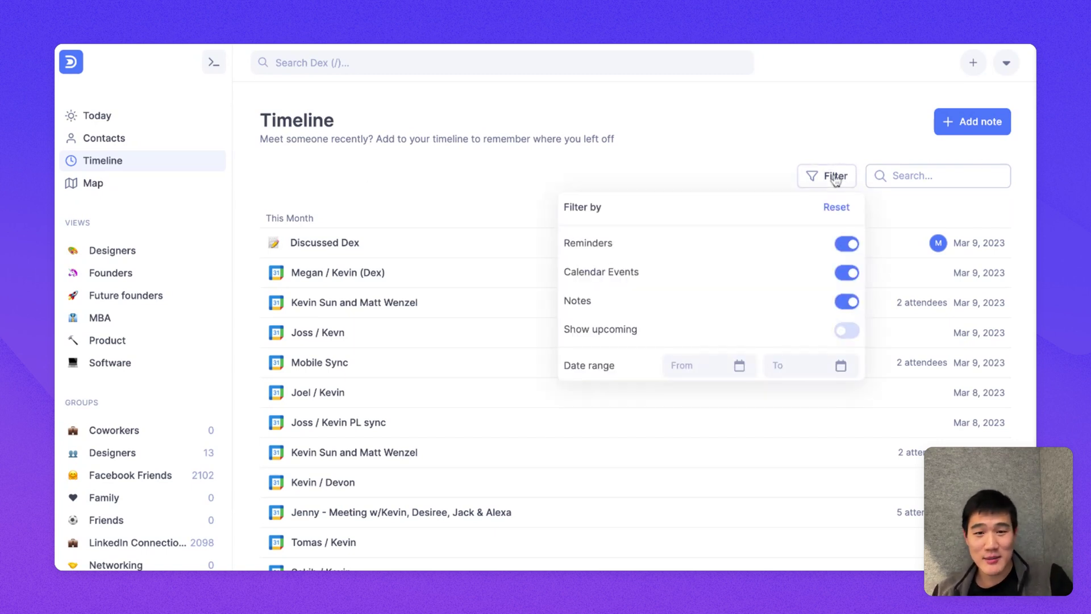
pyautogui.click(736, 118)
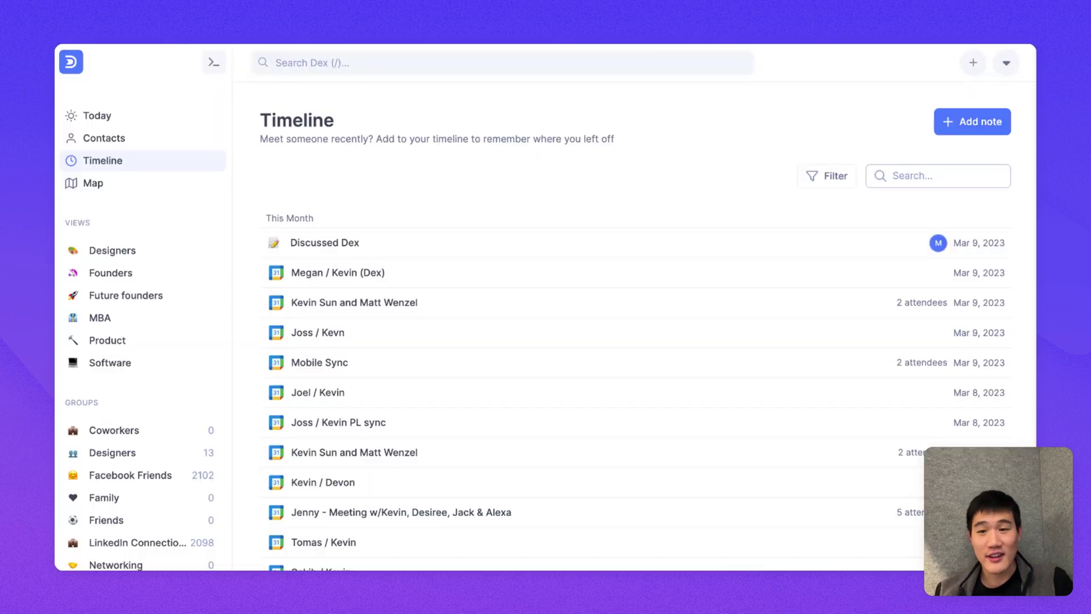
# Step: Zoom and pan the contact map onto New York City, listing 329 contacts there
pyautogui.click(157, 187)
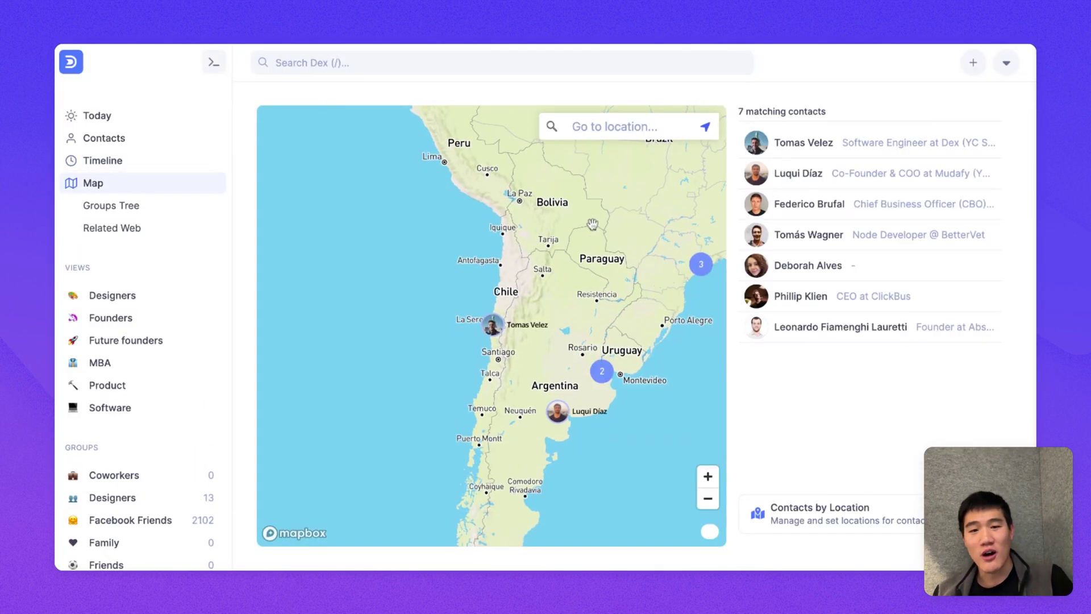
pyautogui.scroll(5, 552, 283)
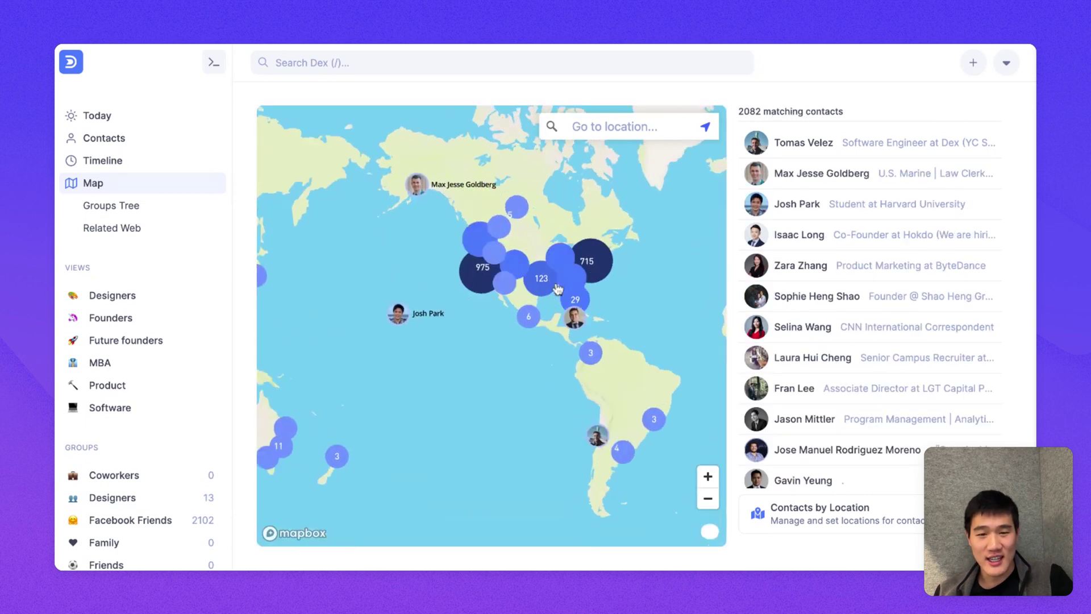
pyautogui.scroll(5, 481, 289)
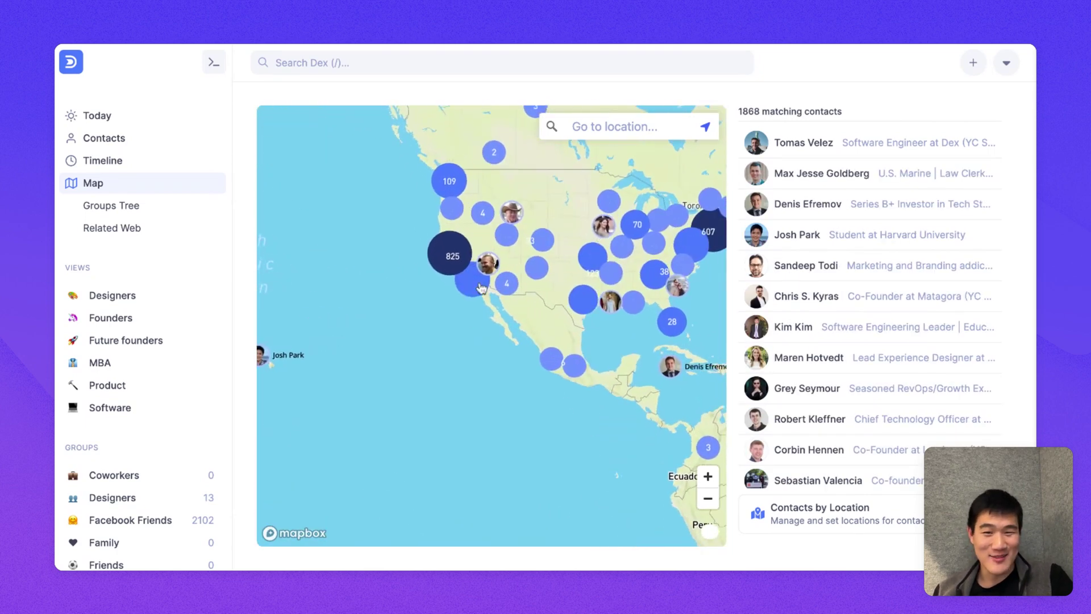
pyautogui.moveTo(481, 288); pyautogui.dragTo(453, 394)
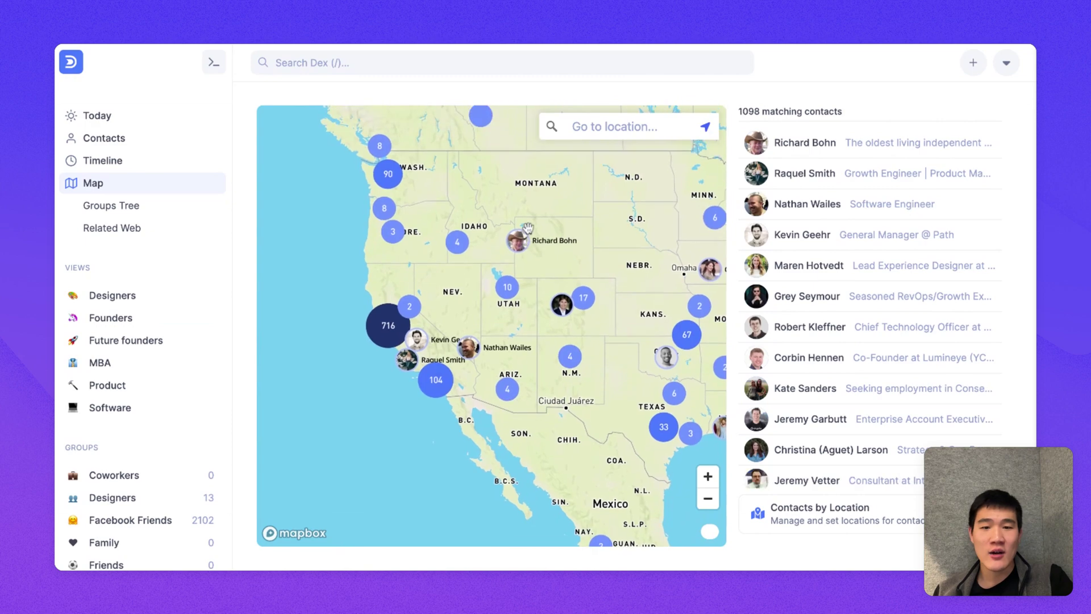
pyautogui.scroll(3, 405, 354)
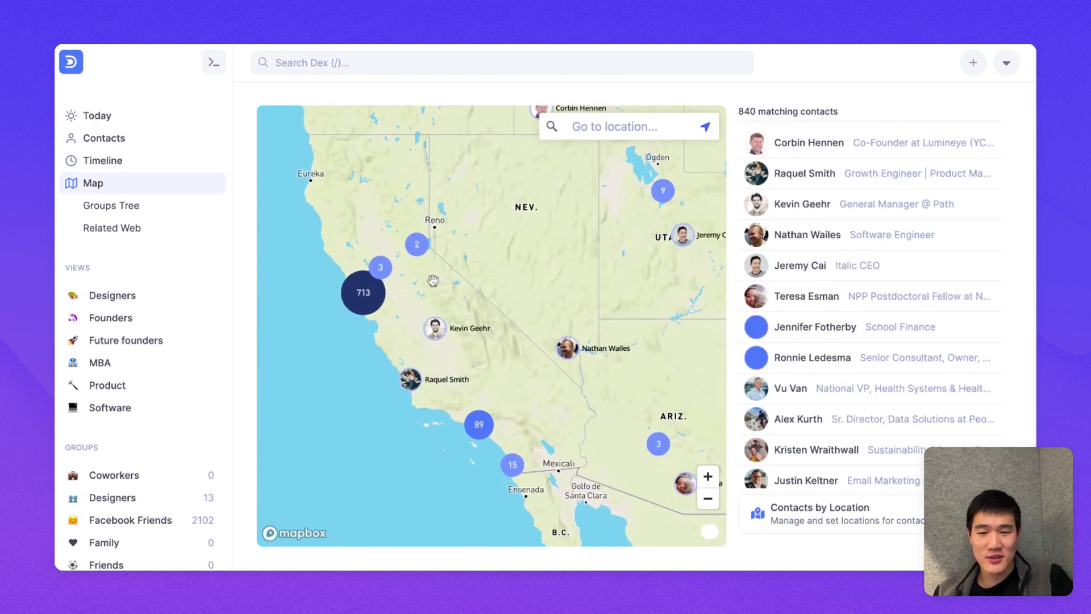
pyautogui.scroll(4, 482, 230)
pyautogui.scroll(-6, 482, 230)
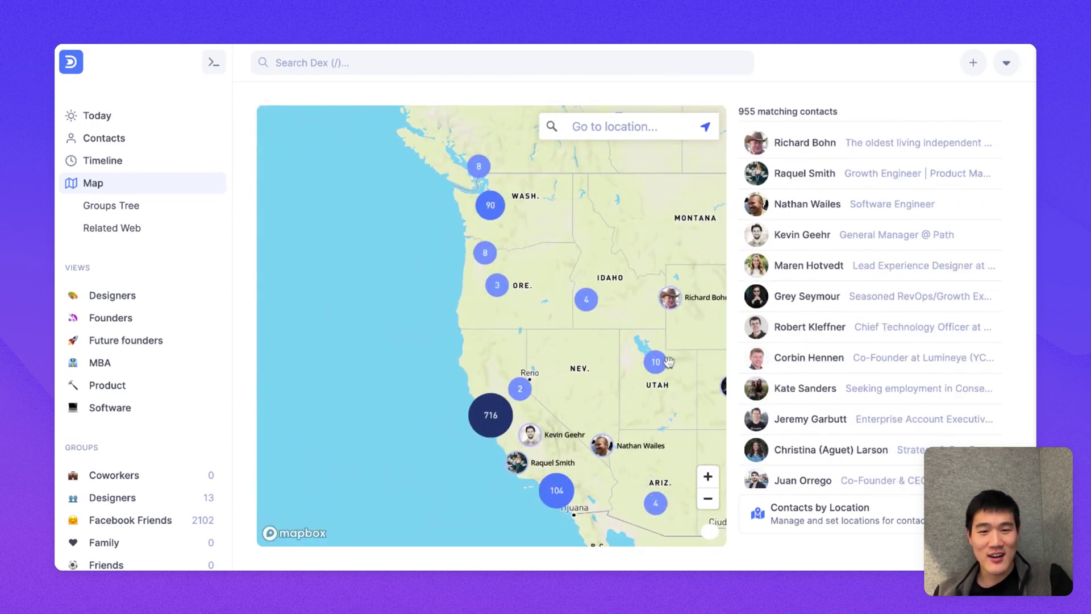
pyautogui.moveTo(671, 319); pyautogui.dragTo(432, 307)
pyautogui.scroll(3, 638, 316)
pyautogui.scroll(5, 638, 316)
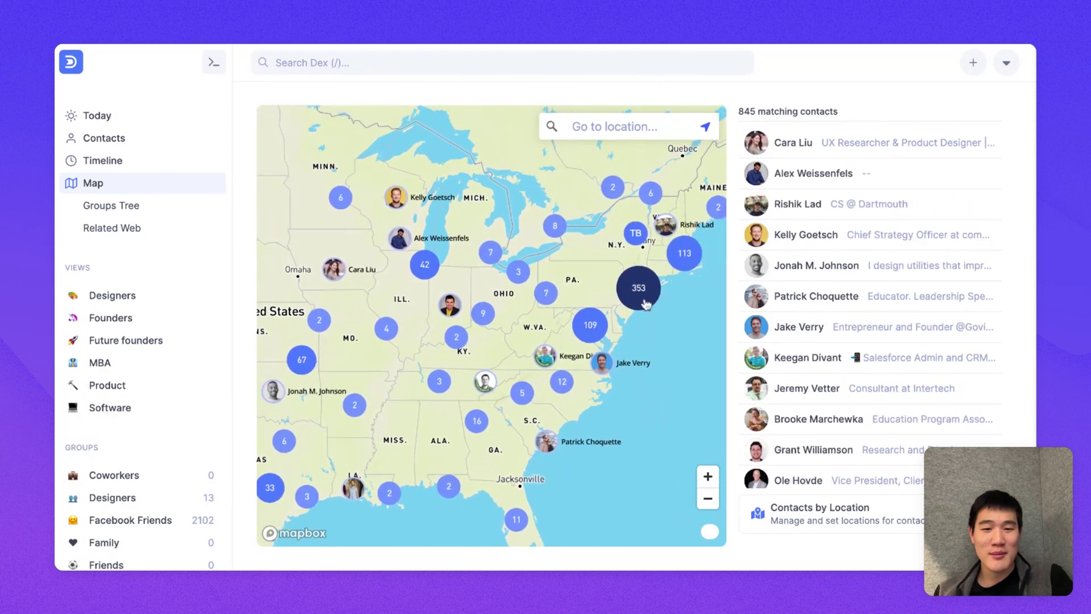
pyautogui.scroll(5, 646, 306)
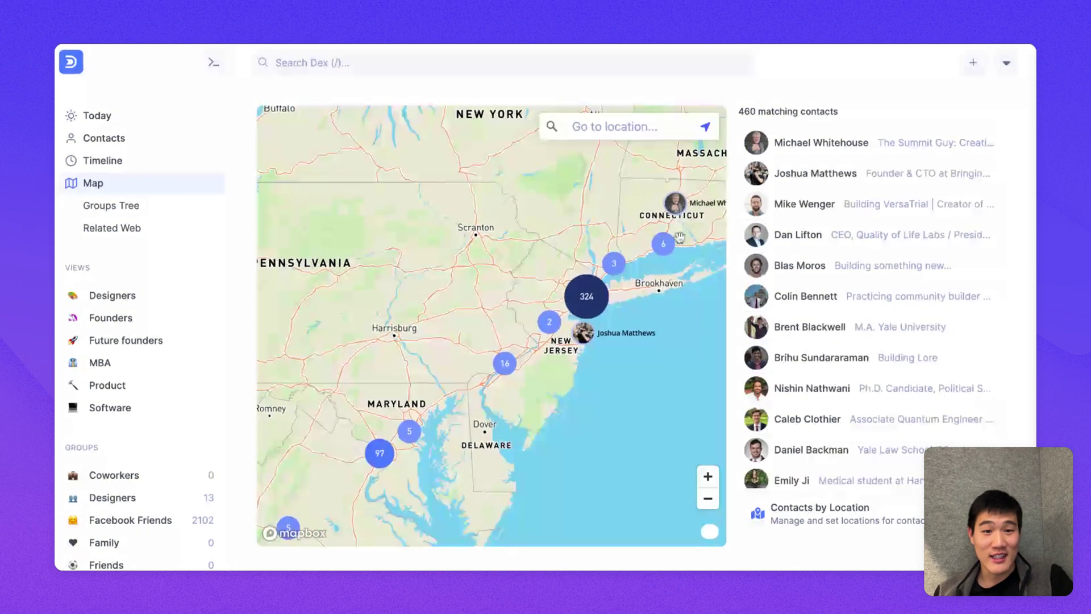
pyautogui.scroll(4, 540, 330)
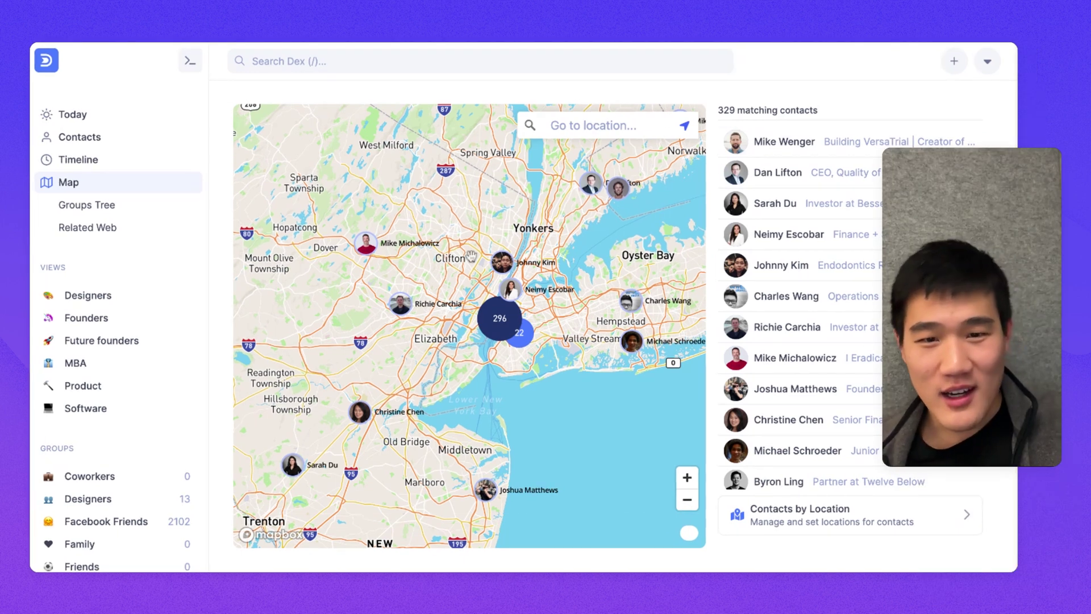
# Step: Open the VersaTrial founder's contact and give it the description 'Met as a Dex user.'
pyautogui.click(825, 143)
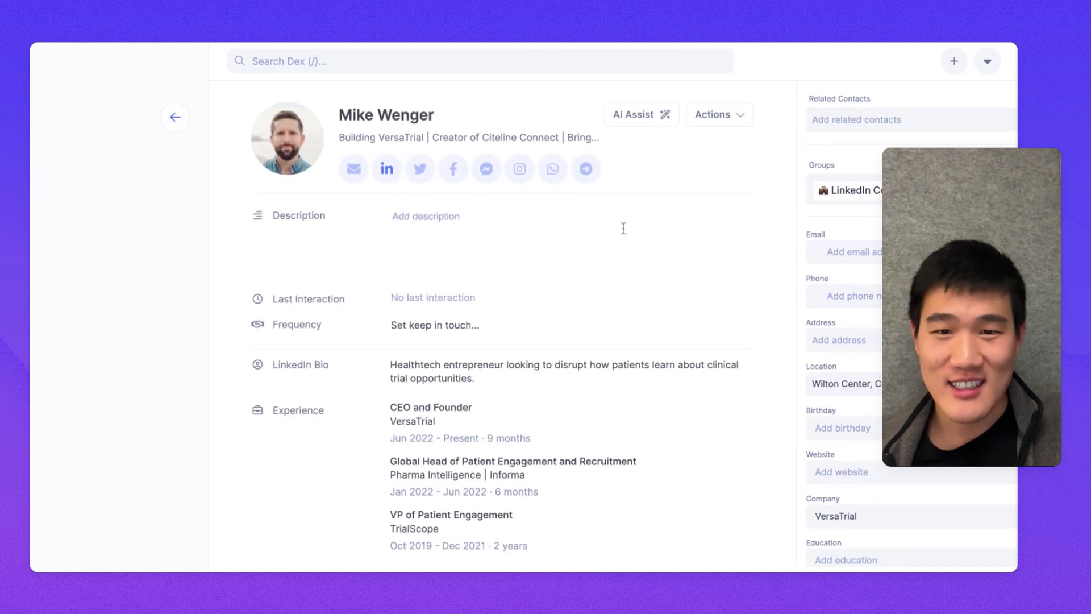
pyautogui.scroll(-6, 624, 228)
pyautogui.scroll(6, 623, 227)
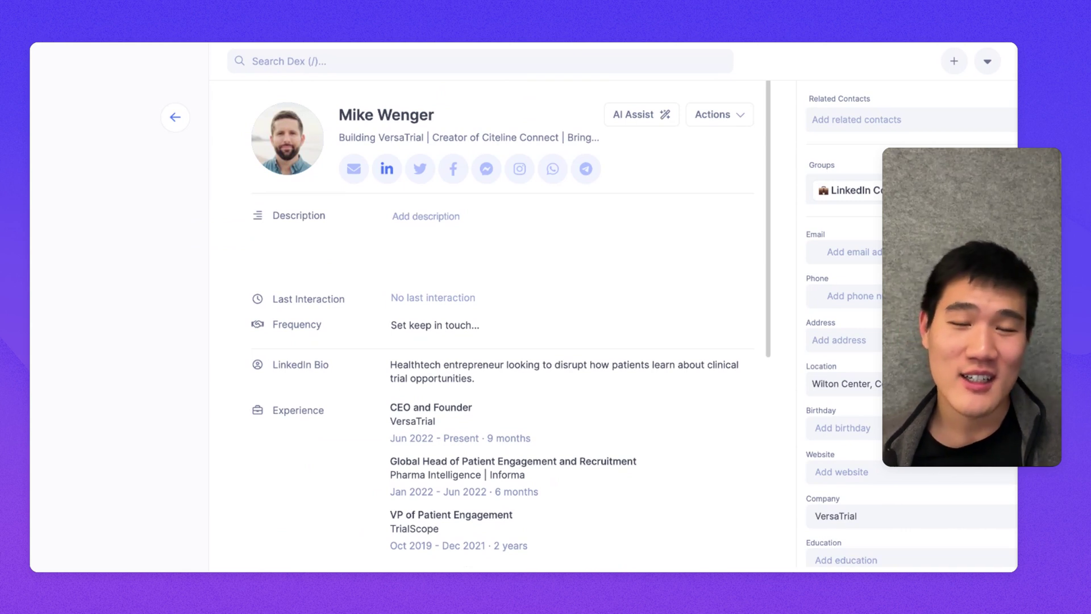
pyautogui.click(562, 229)
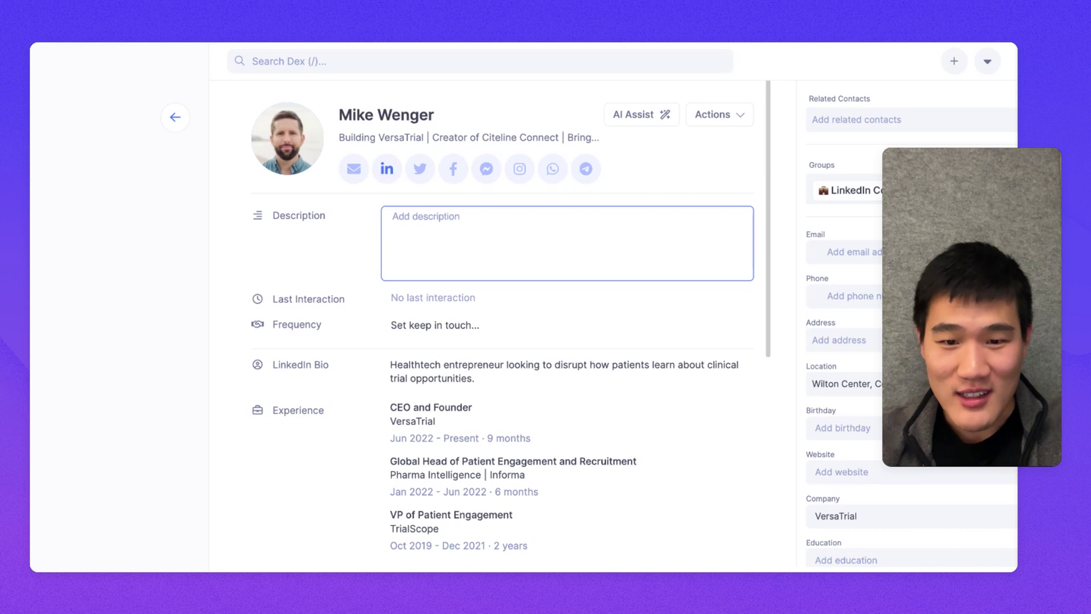
pyautogui.write('Met as a Dex user.')
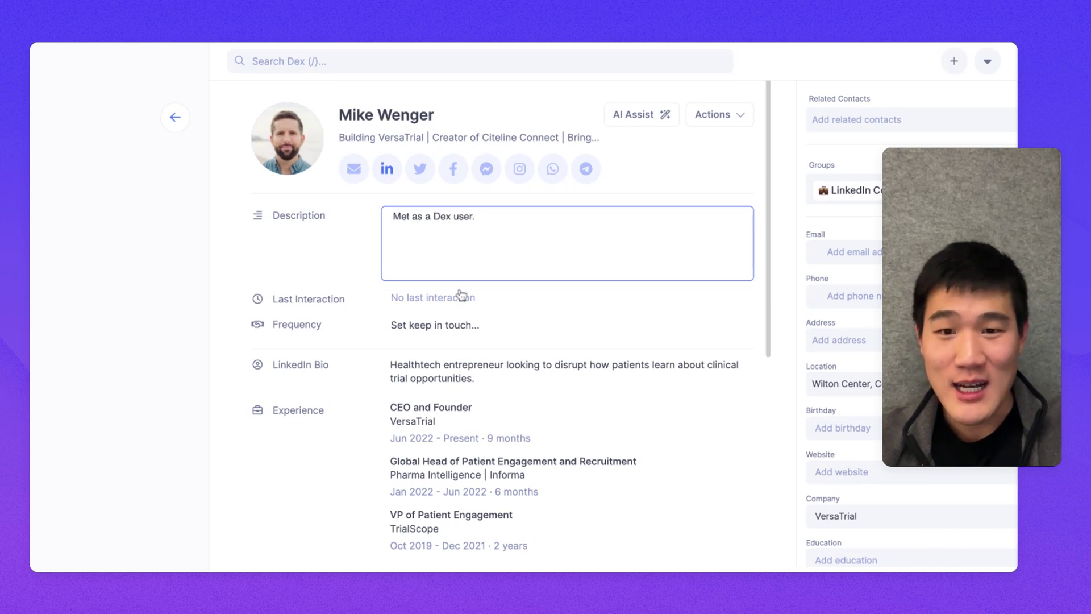
# Step: Set the contact's last interaction to 3 months ago
pyautogui.click(462, 297)
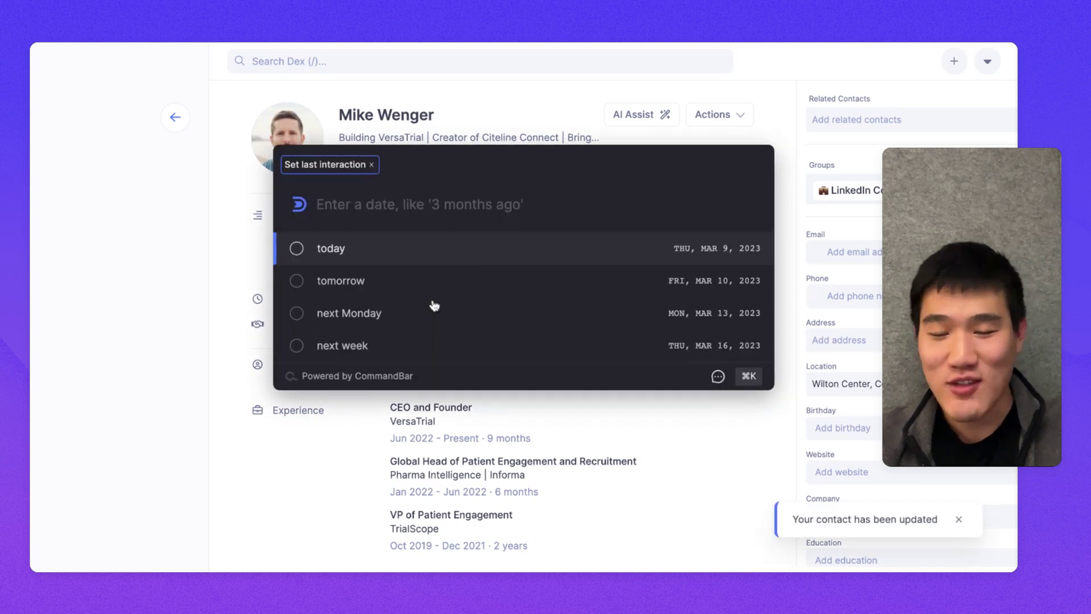
pyautogui.write('last')
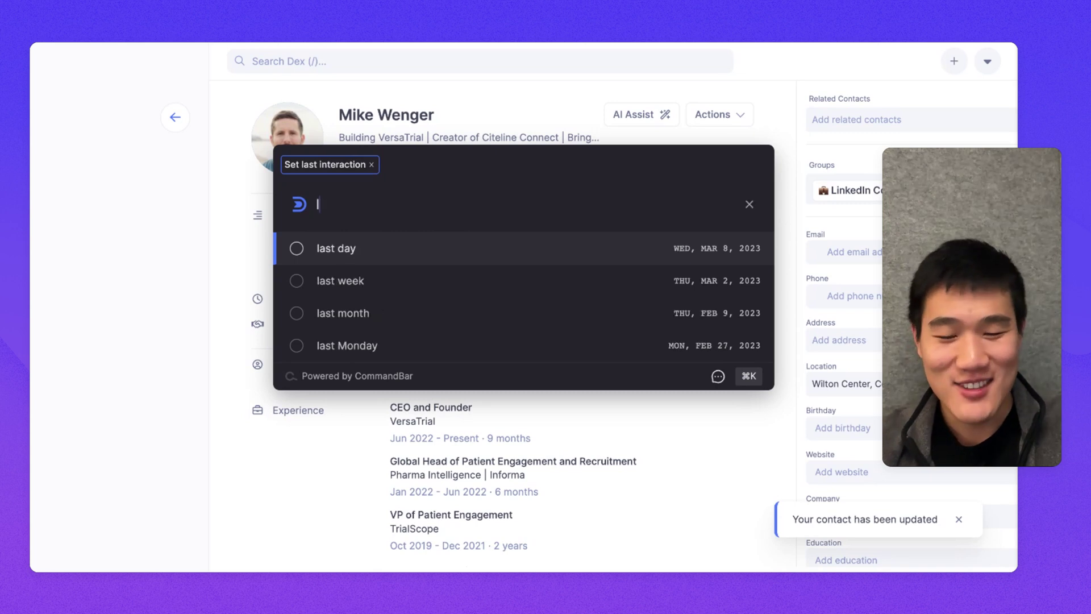
pyautogui.press('BackSpace')
pyautogui.press('BackSpace')
pyautogui.press('BackSpace')
pyautogui.press('BackSpace')
pyautogui.press('BackSpace')
pyautogui.write('3 months ago')
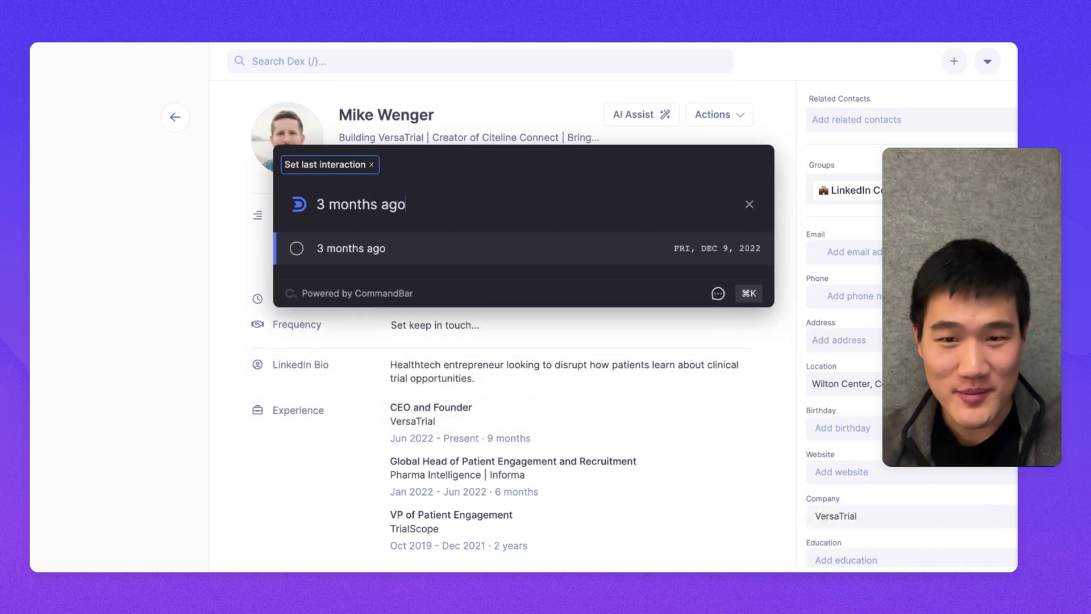
pyautogui.press('Return')
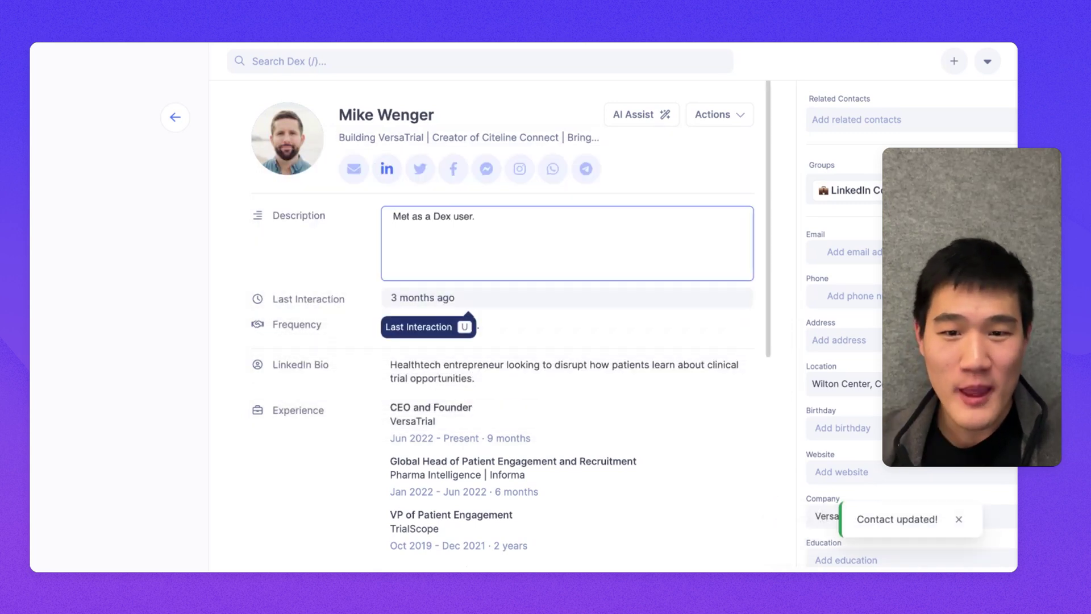
# Step: Set the contact's keep-in-touch frequency to Every 3 months
pyautogui.scroll(-1, 456, 348)
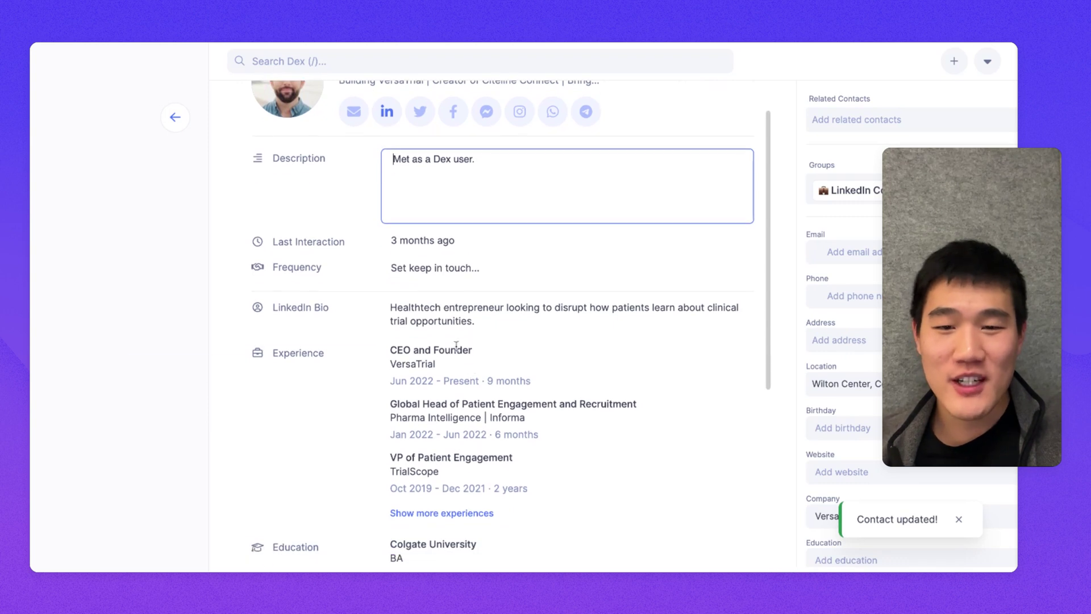
pyautogui.click(460, 267)
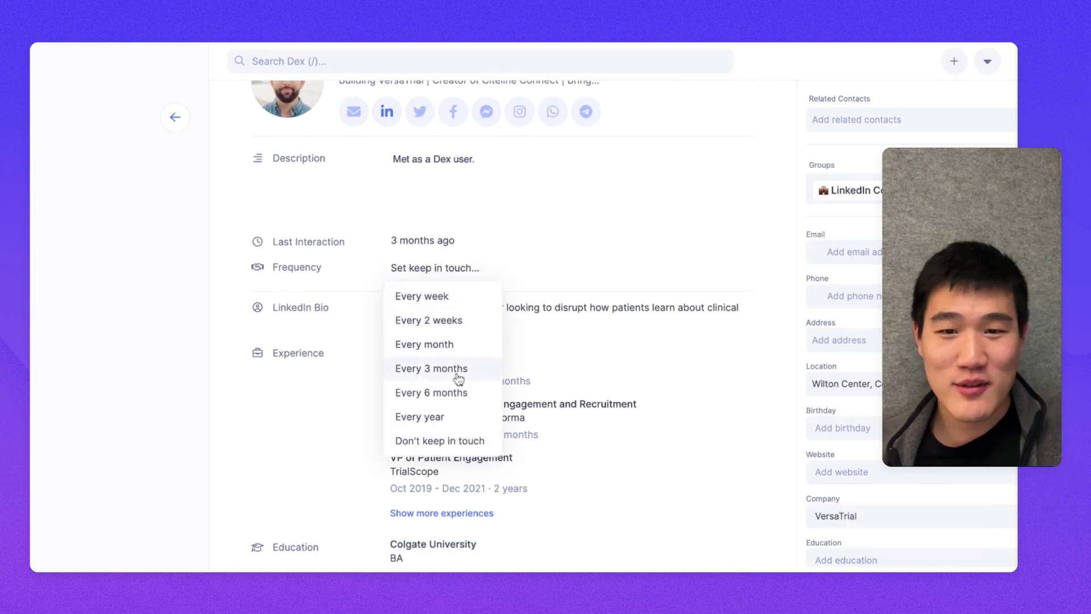
pyautogui.click(457, 369)
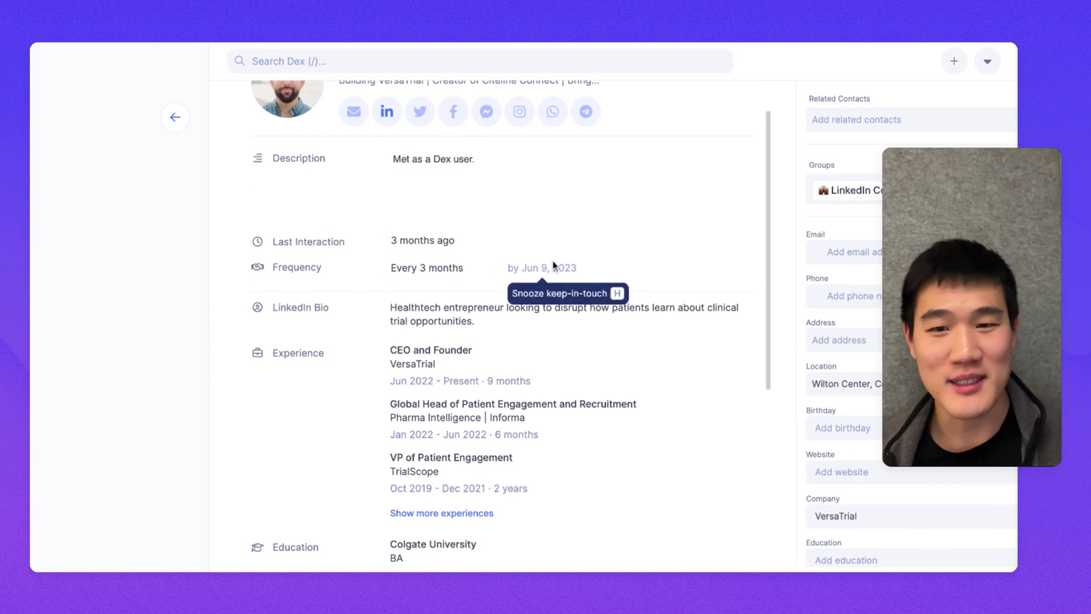
pyautogui.click(454, 241)
# Step: Change the contact's last interaction to yesterday
pyautogui.write('yes')
pyautogui.press('Return')
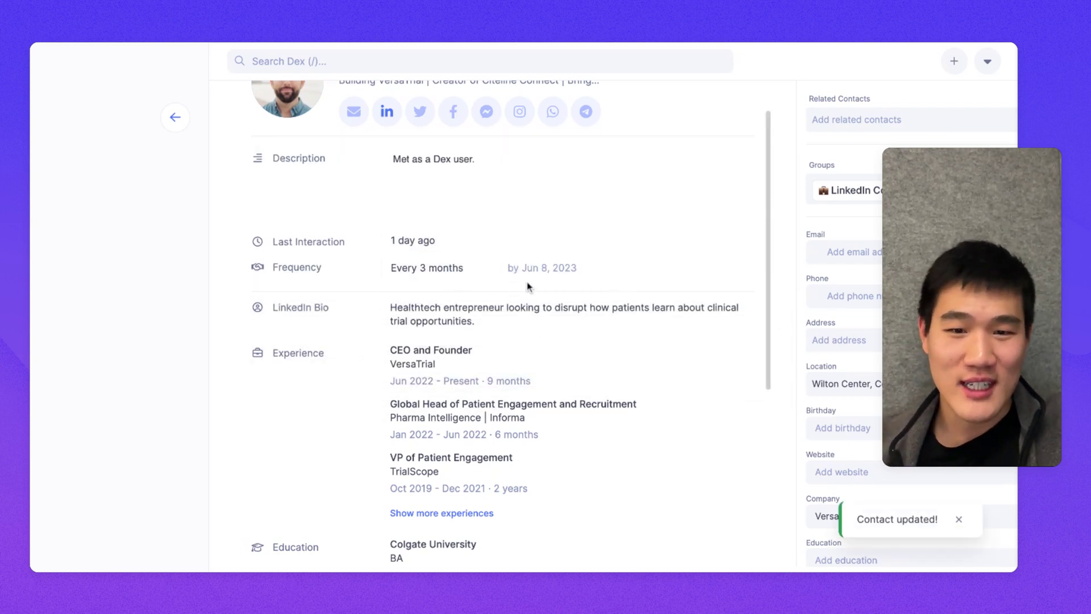
pyautogui.scroll(-1, 528, 290)
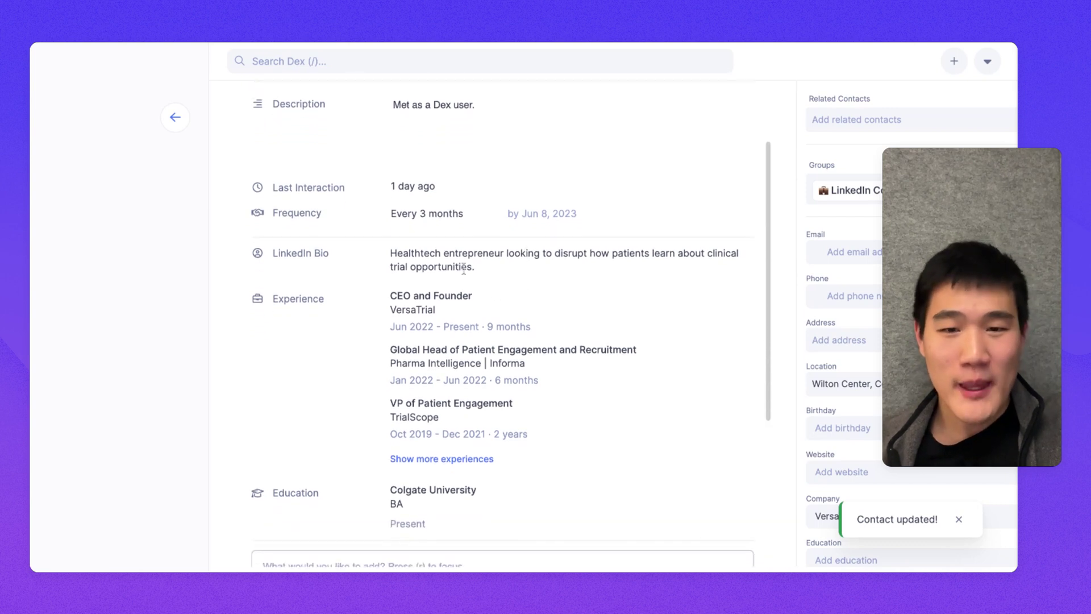
pyautogui.scroll(-1, 465, 264)
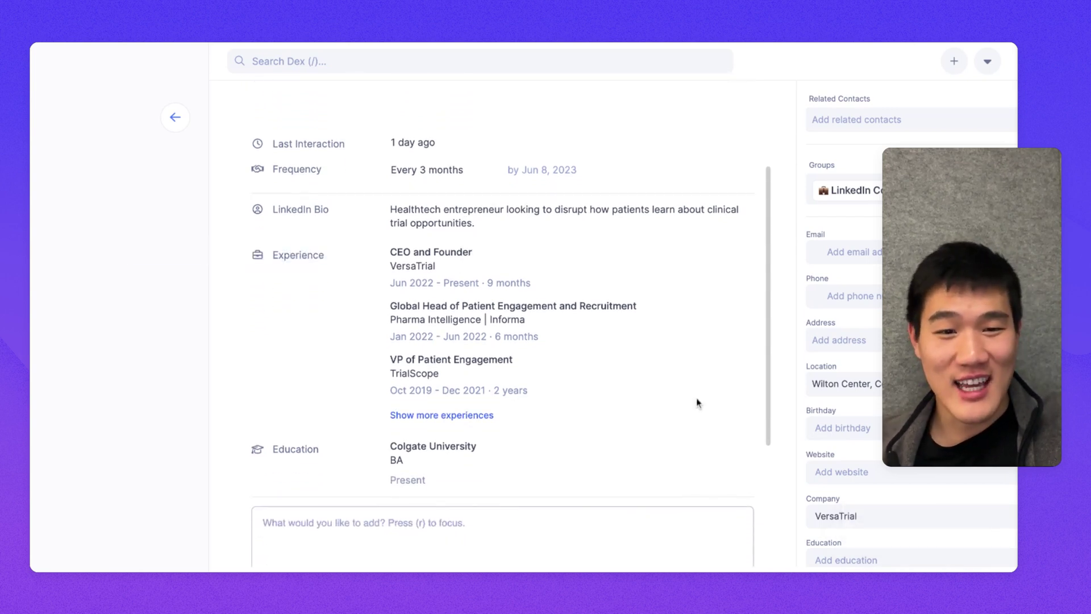
# Step: Expand the full work experience history and scroll down to the note box
pyautogui.click(453, 415)
pyautogui.scroll(-3, 539, 306)
pyautogui.scroll(-3, 538, 307)
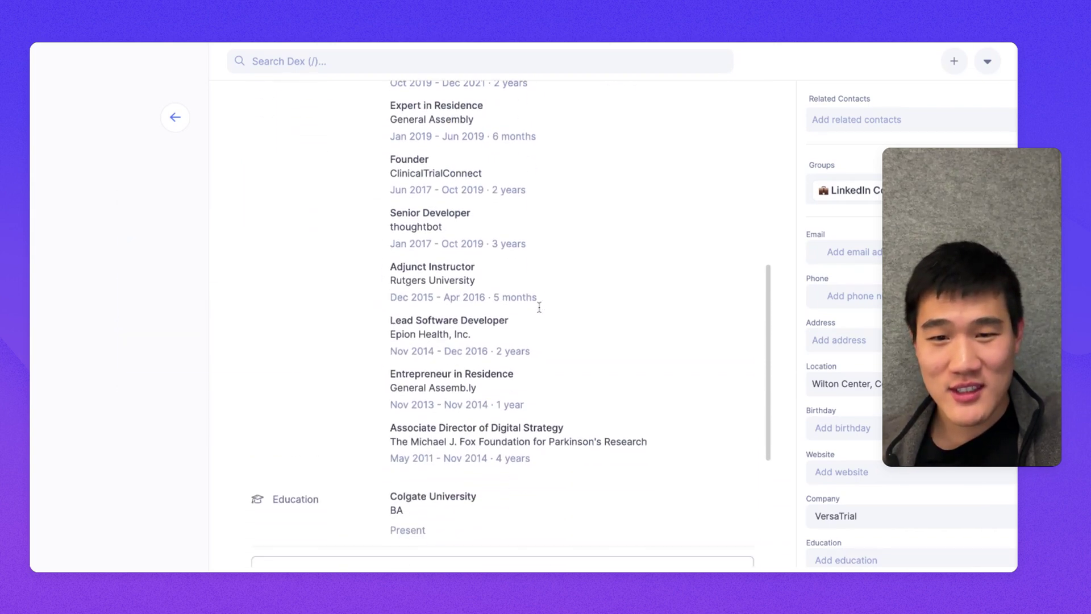
pyautogui.scroll(8, 494, 313)
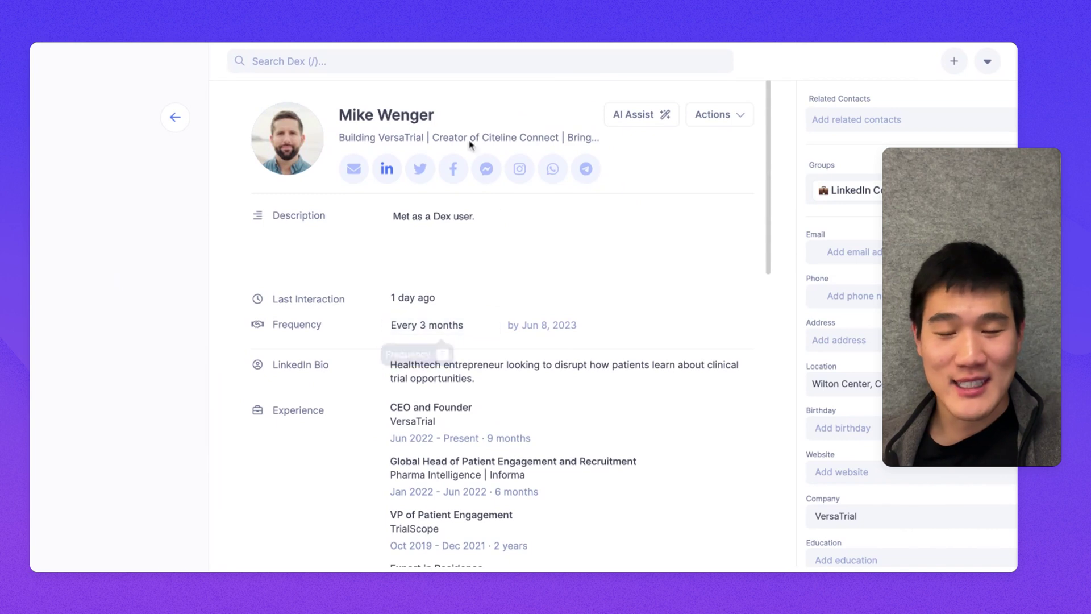
pyautogui.scroll(-7, 494, 318)
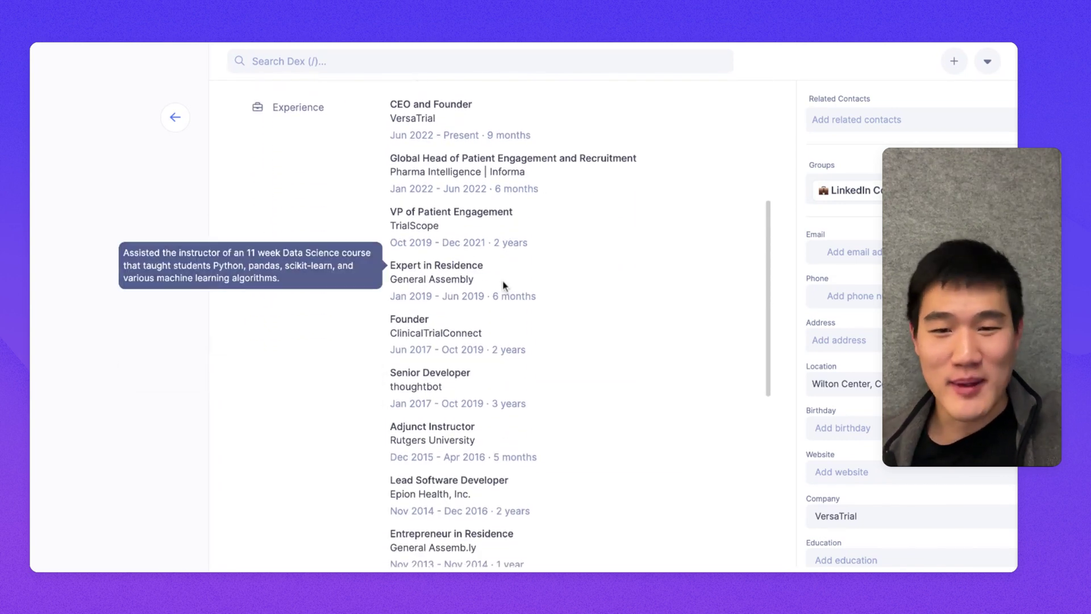
pyautogui.scroll(-9, 501, 290)
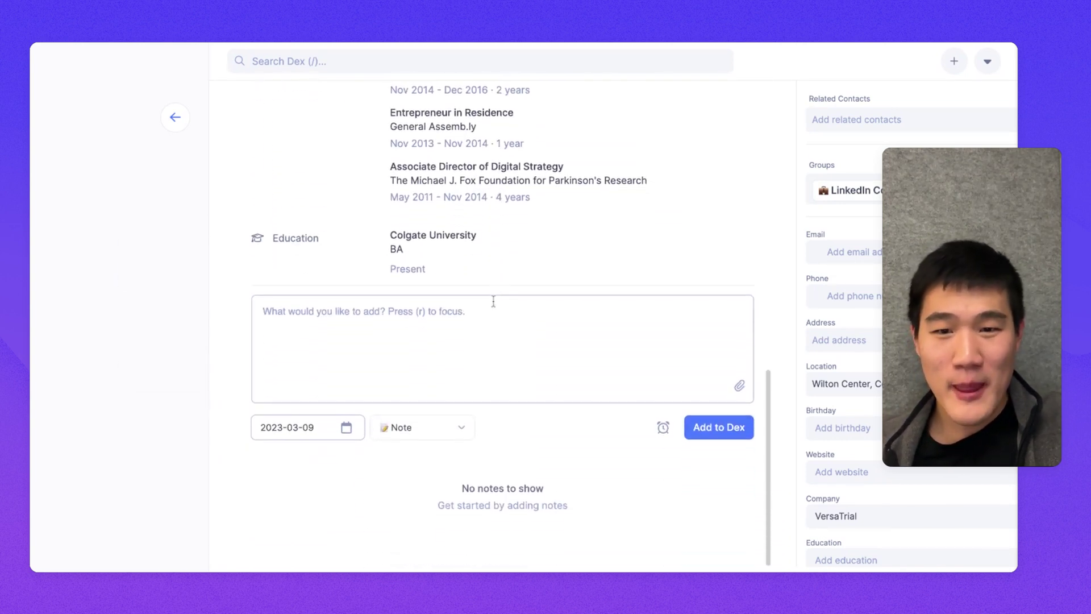
pyautogui.click(474, 322)
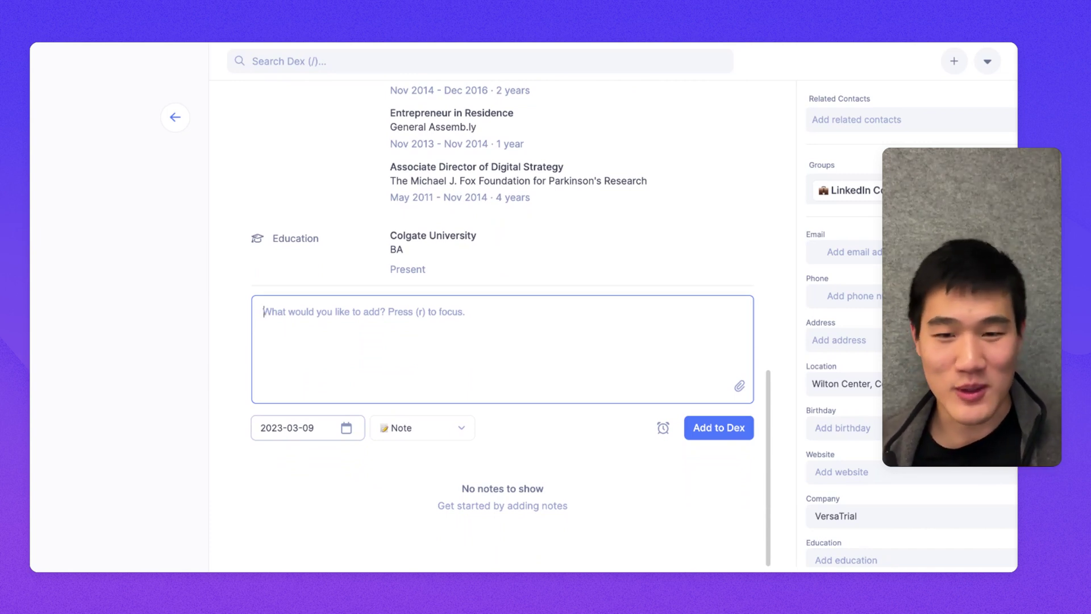
# Step: Log a Coffee note 'Met for coffee in New York' dated March 2, 2023 on the VersaTrial founder's contact
pyautogui.write('Met for coffee in New York')
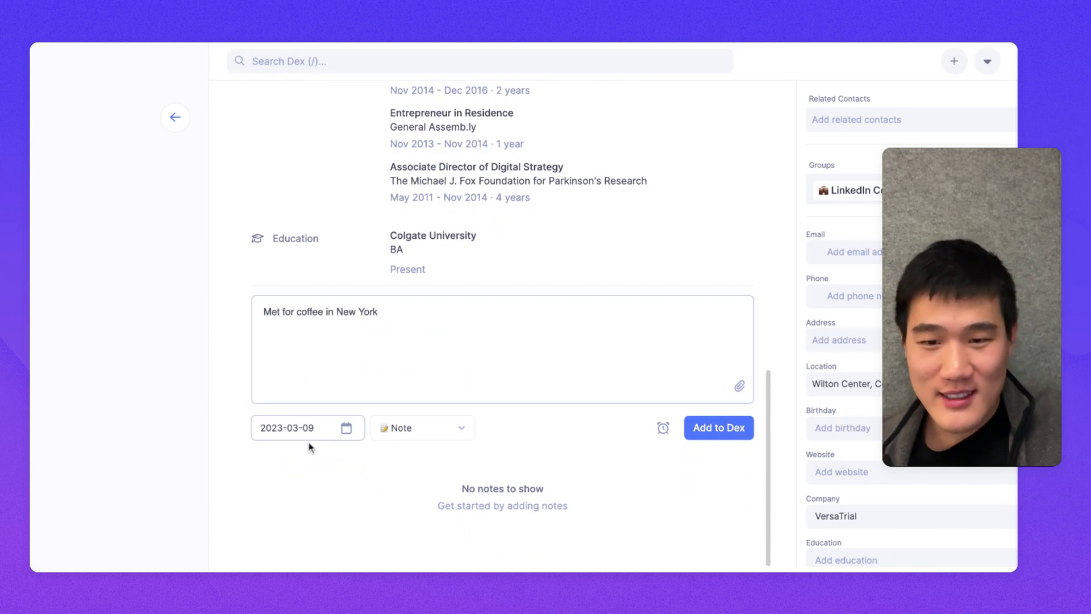
pyautogui.click(308, 433)
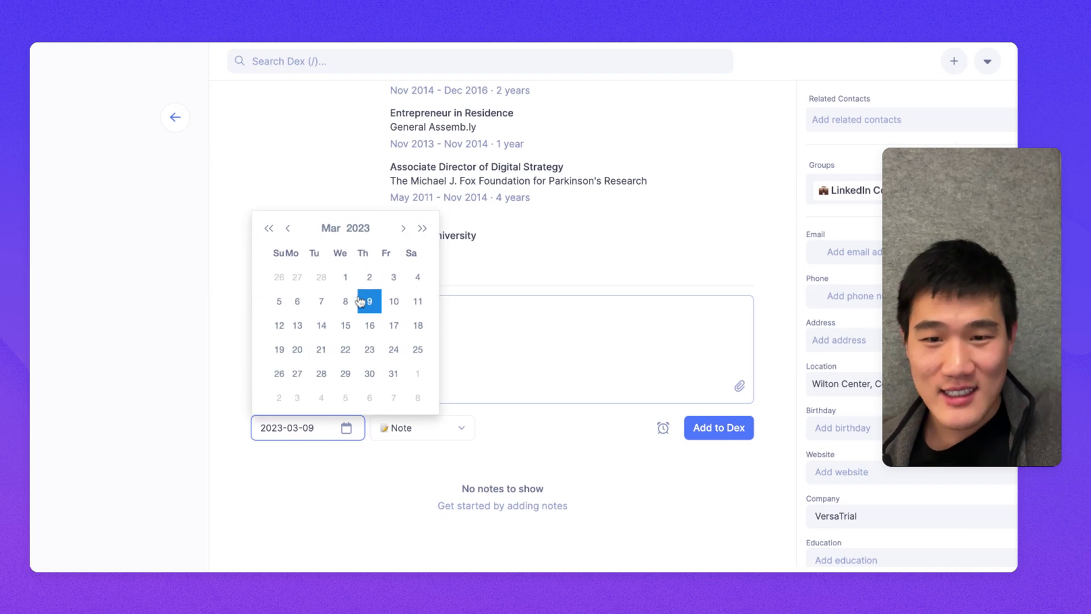
pyautogui.click(370, 278)
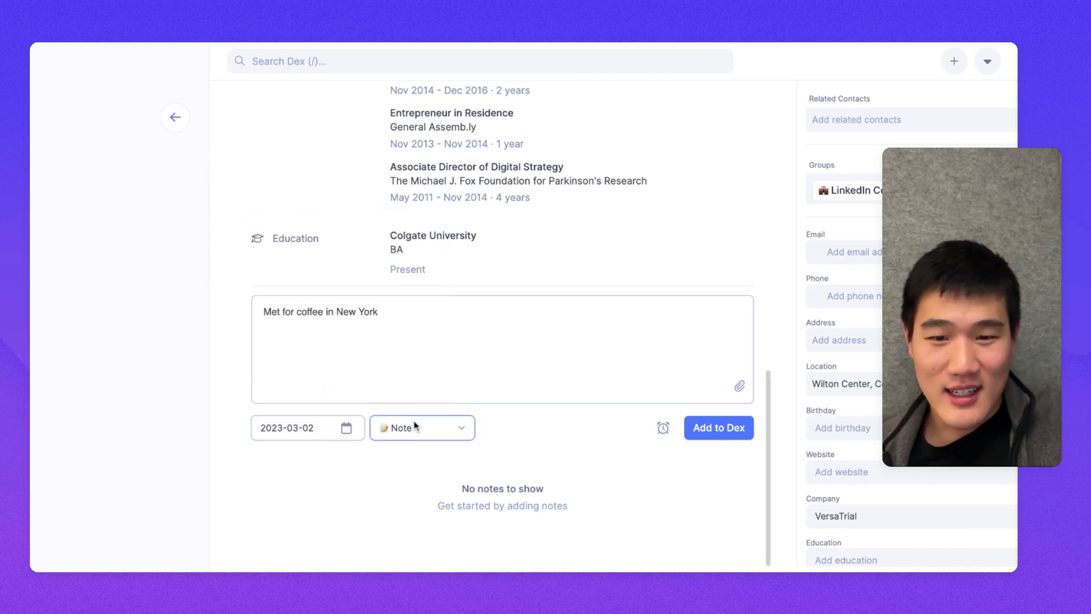
pyautogui.press('Down')
pyautogui.click(729, 432)
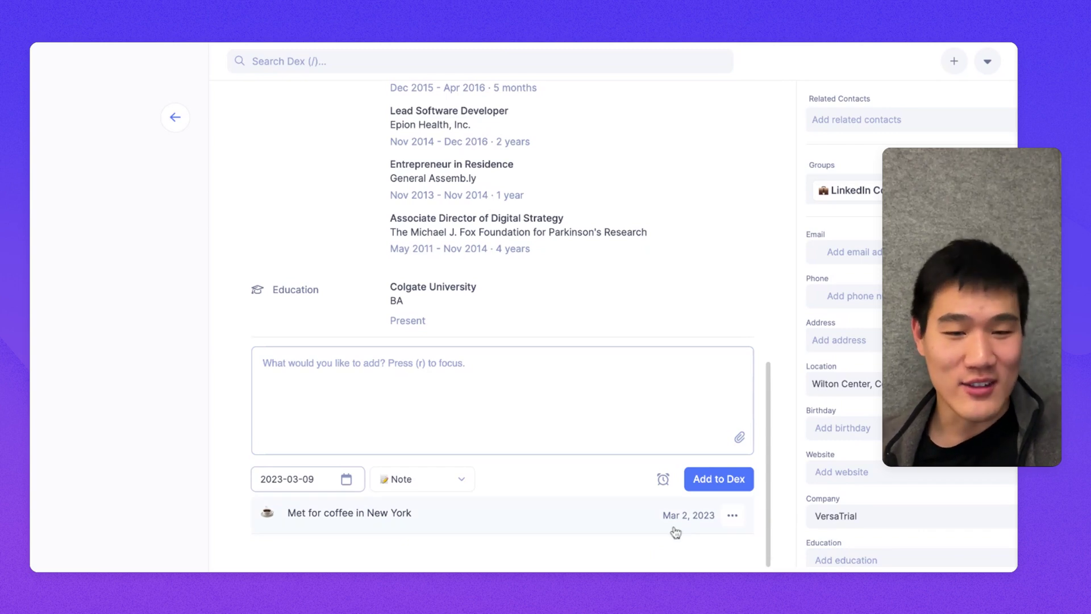
pyautogui.scroll(10, 500, 318)
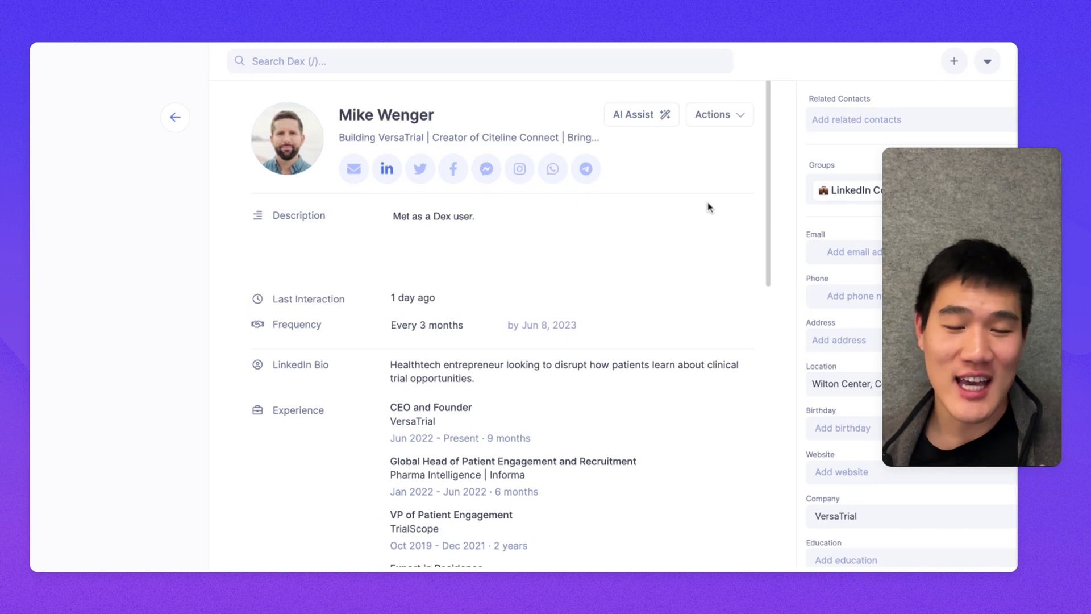
pyautogui.click(659, 120)
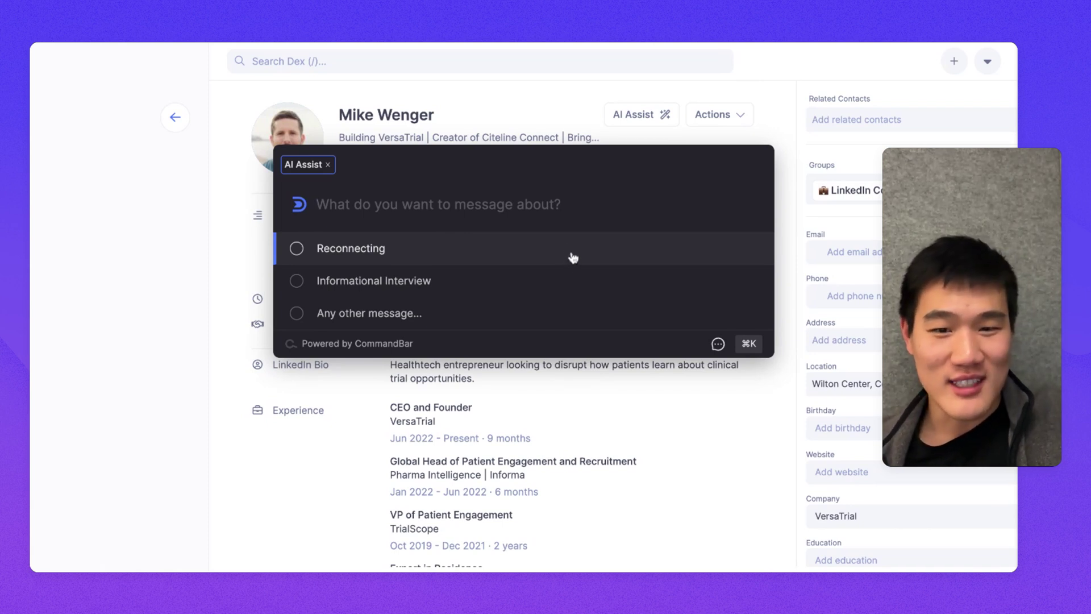
pyautogui.click(573, 257)
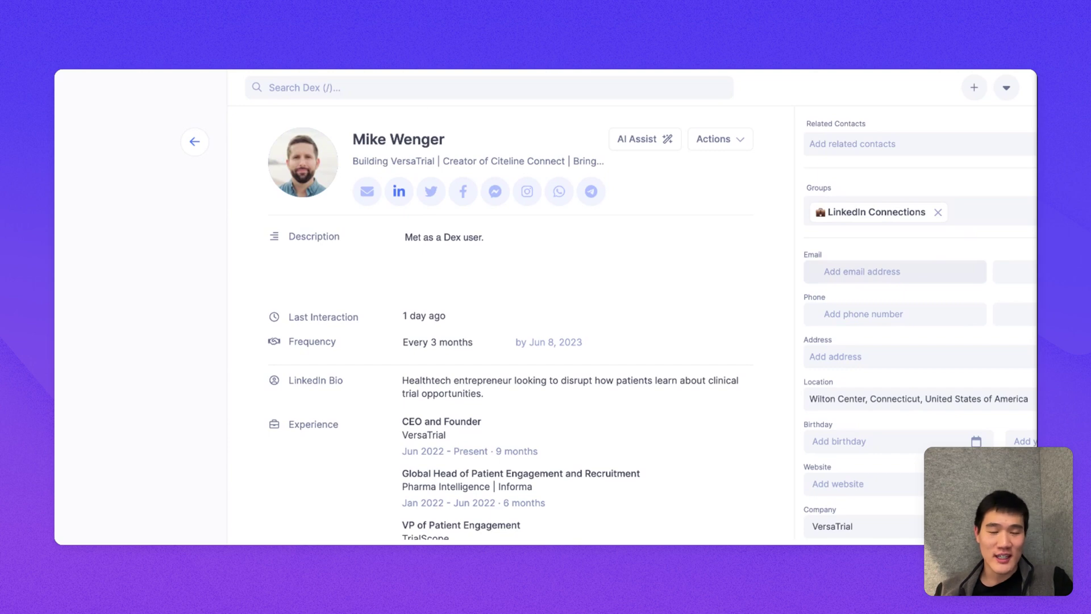
pyautogui.click(885, 146)
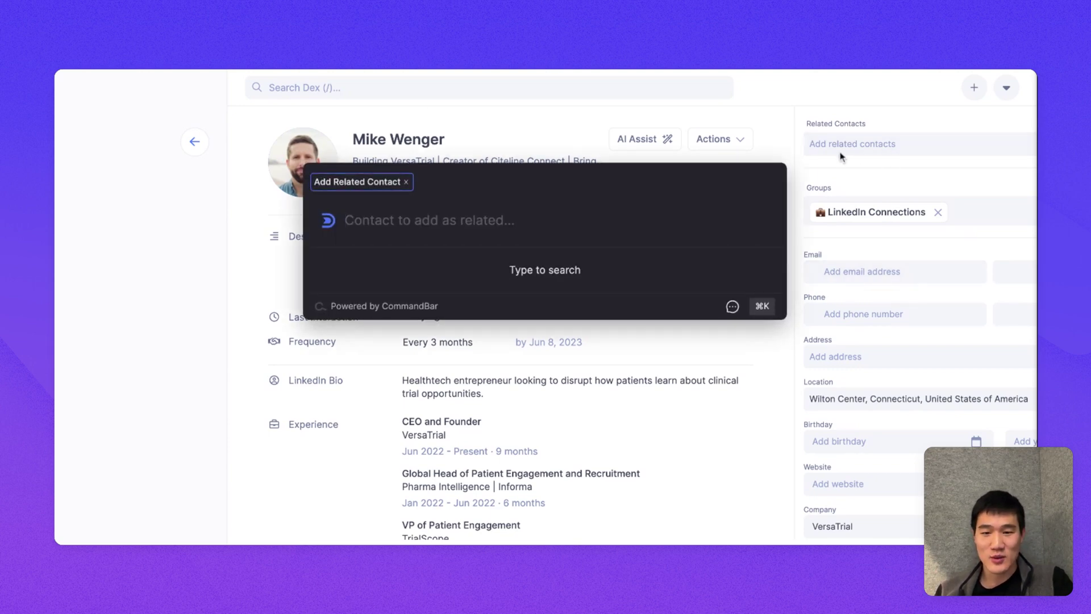
pyautogui.write('jack')
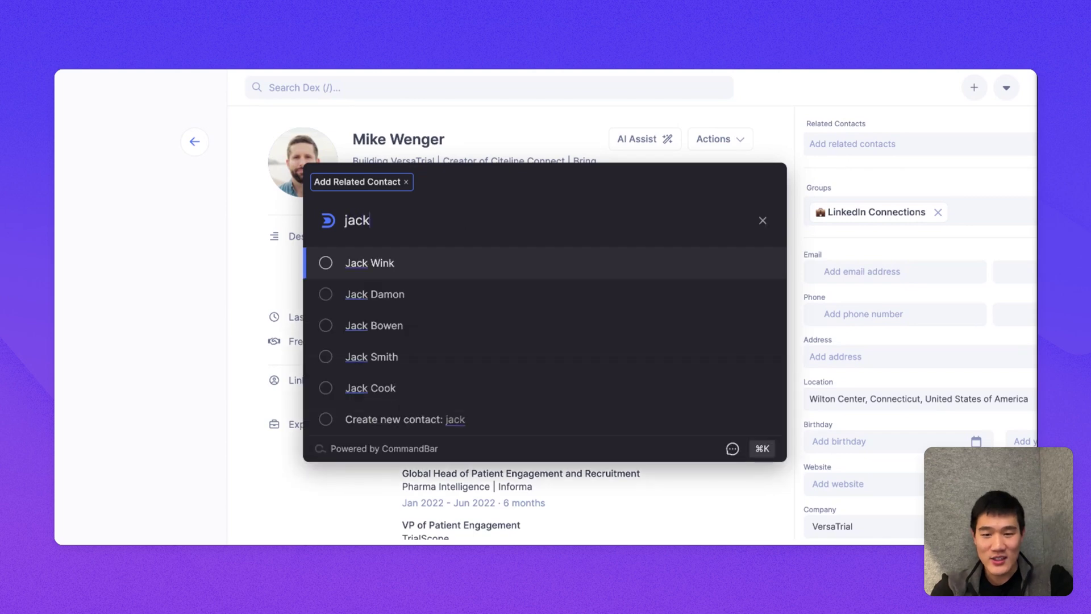
pyautogui.press('Return')
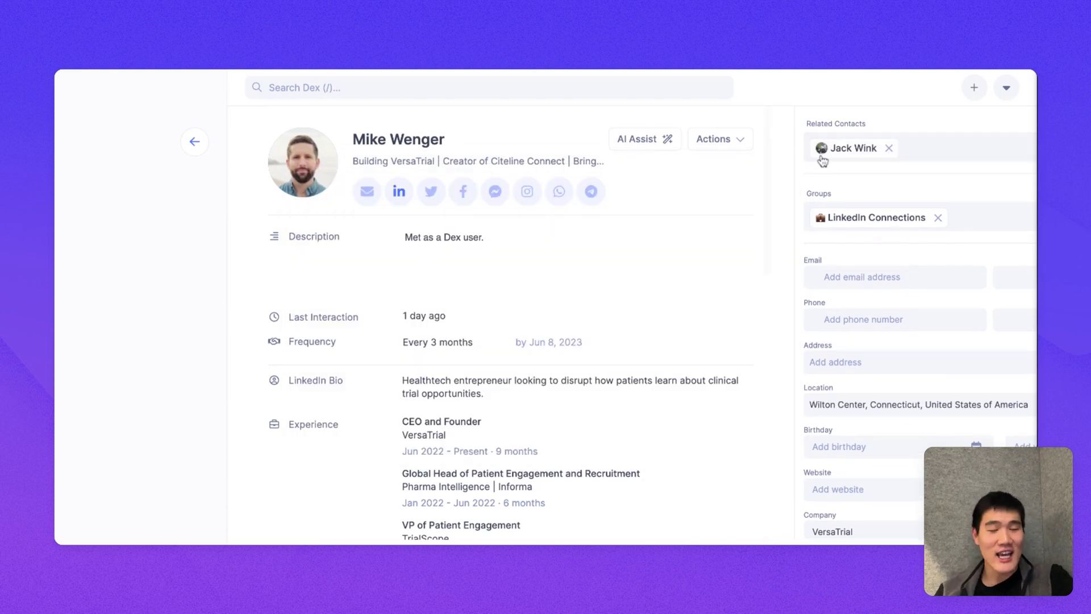
pyautogui.click(824, 149)
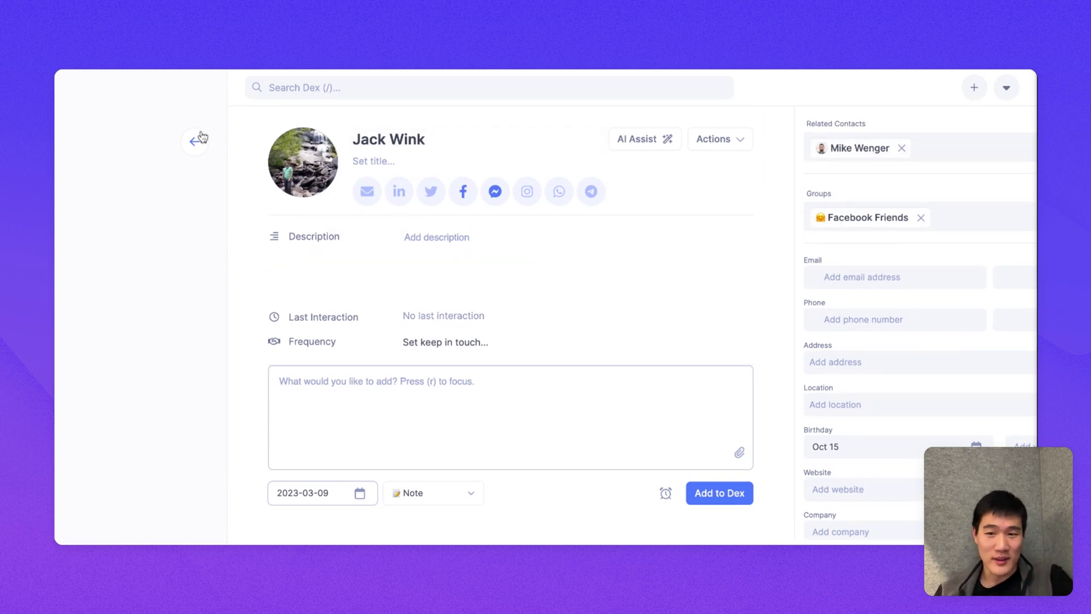
pyautogui.click(508, 261)
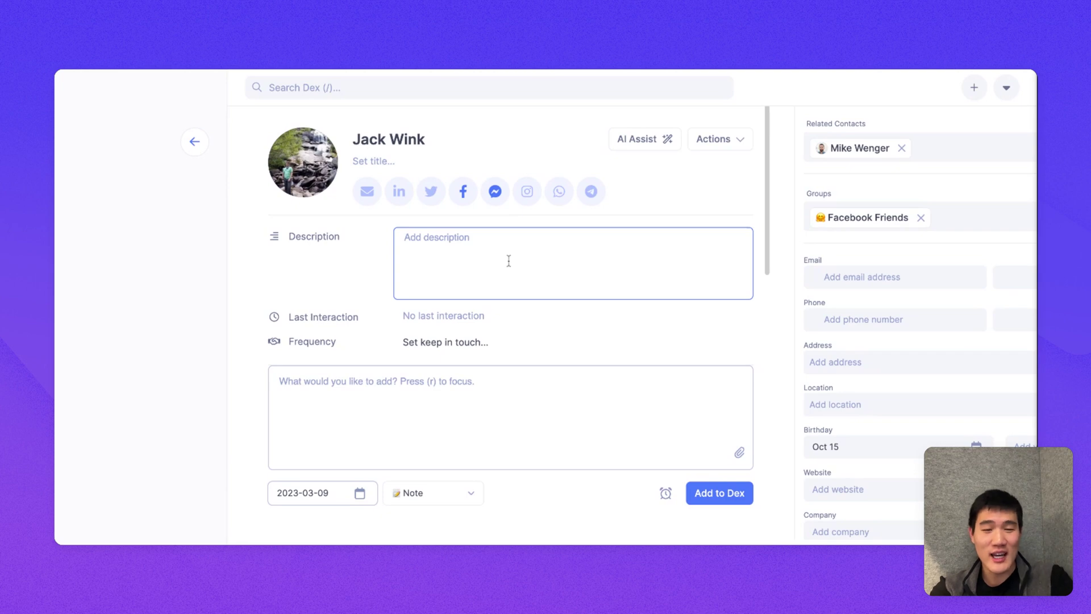
pyautogui.write('Met')
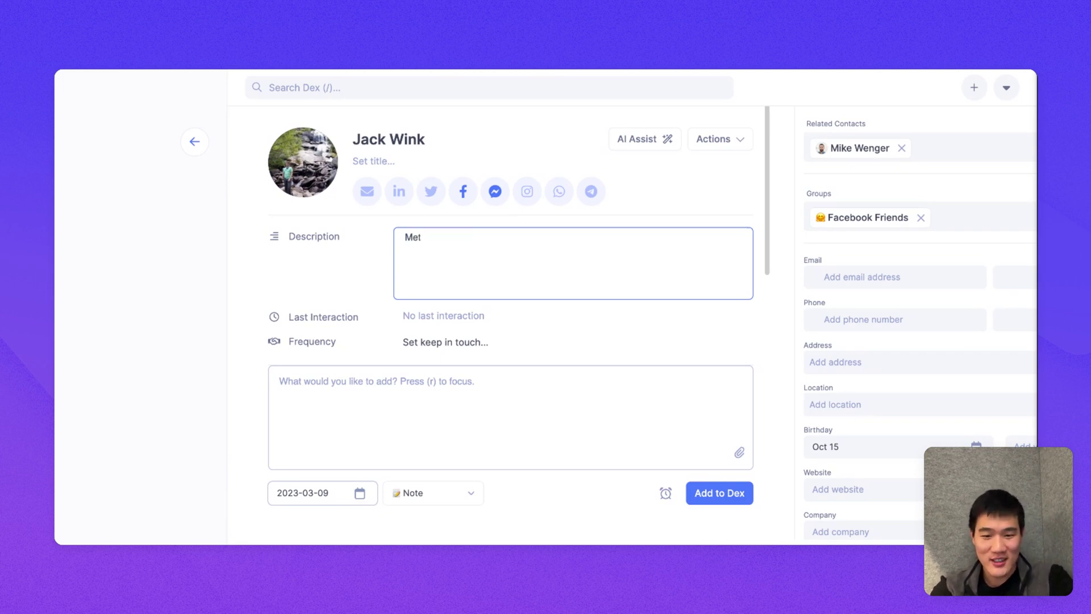
pyautogui.write(' @eric')
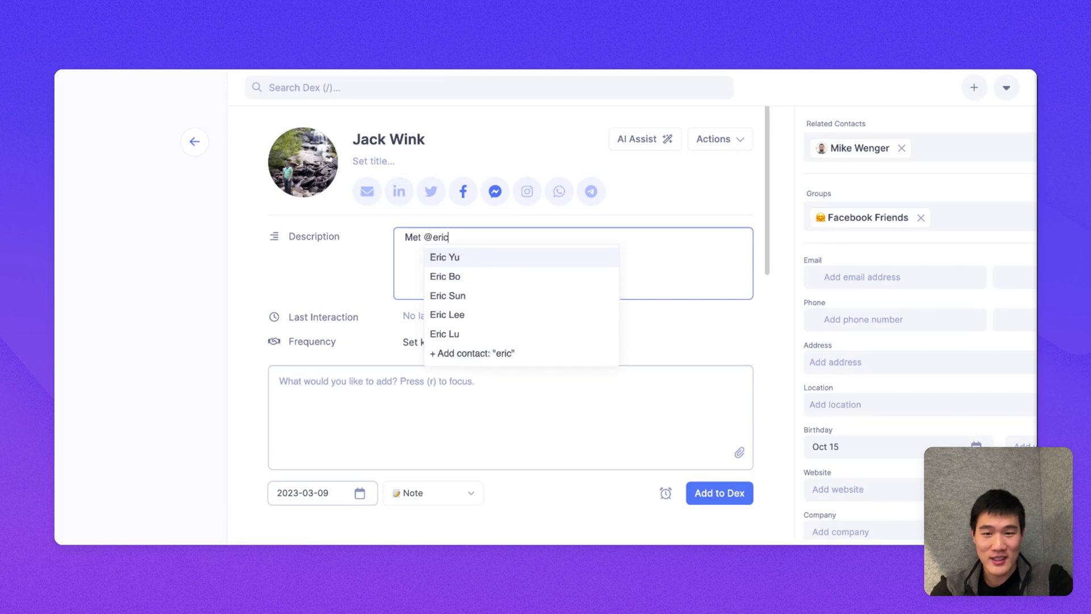
pyautogui.press('Return')
pyautogui.click(370, 296)
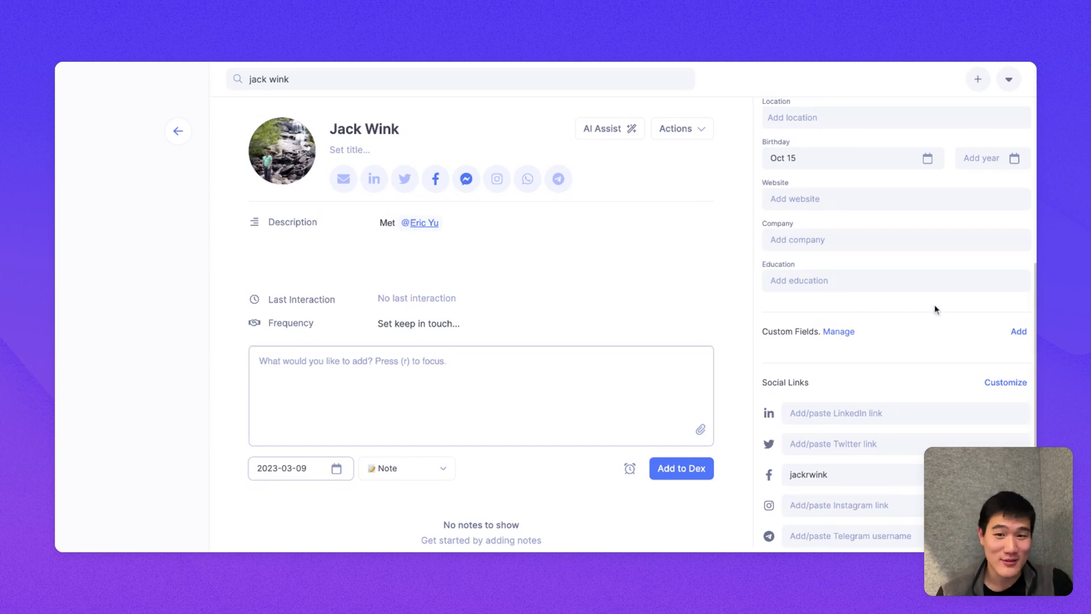
pyautogui.click(1021, 332)
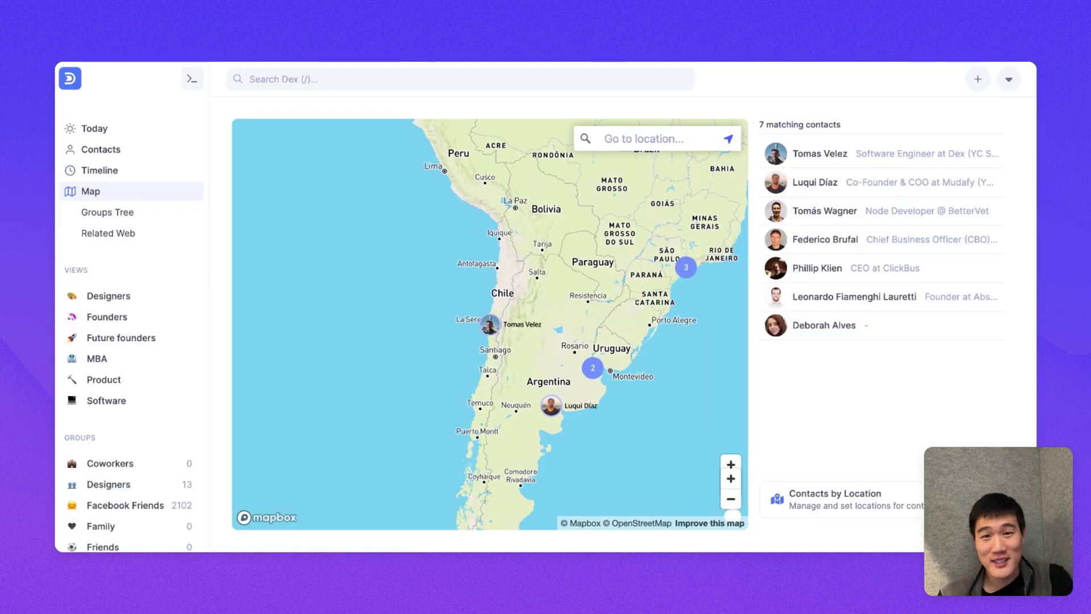
# Step: Browse contacts in the Groups Tree view, then switch to the Related Web of all contacts
pyautogui.click(183, 217)
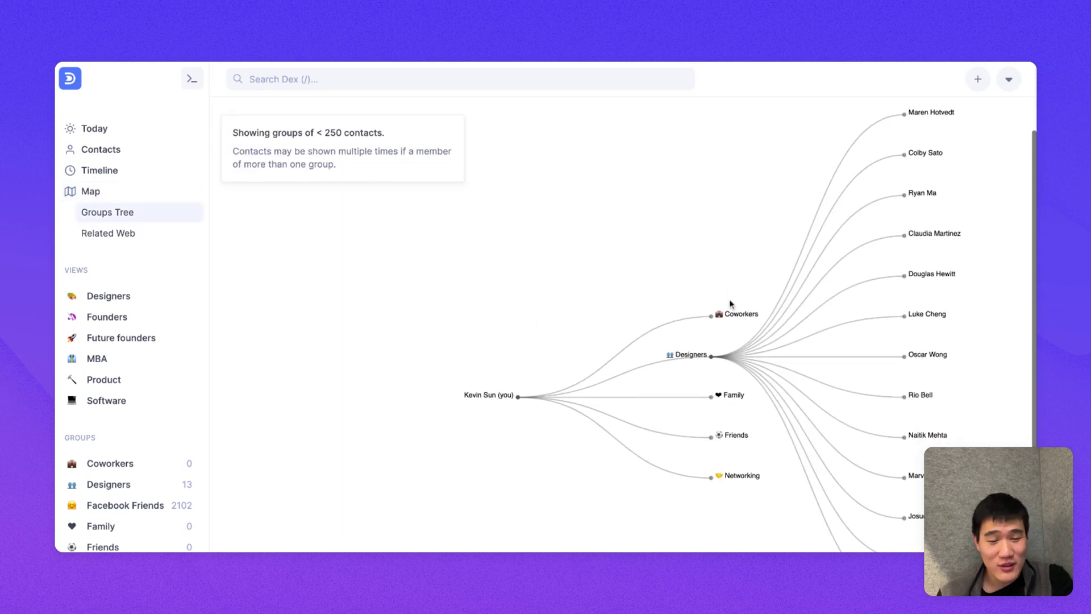
pyautogui.scroll(-1, 834, 253)
pyautogui.scroll(1, 883, 251)
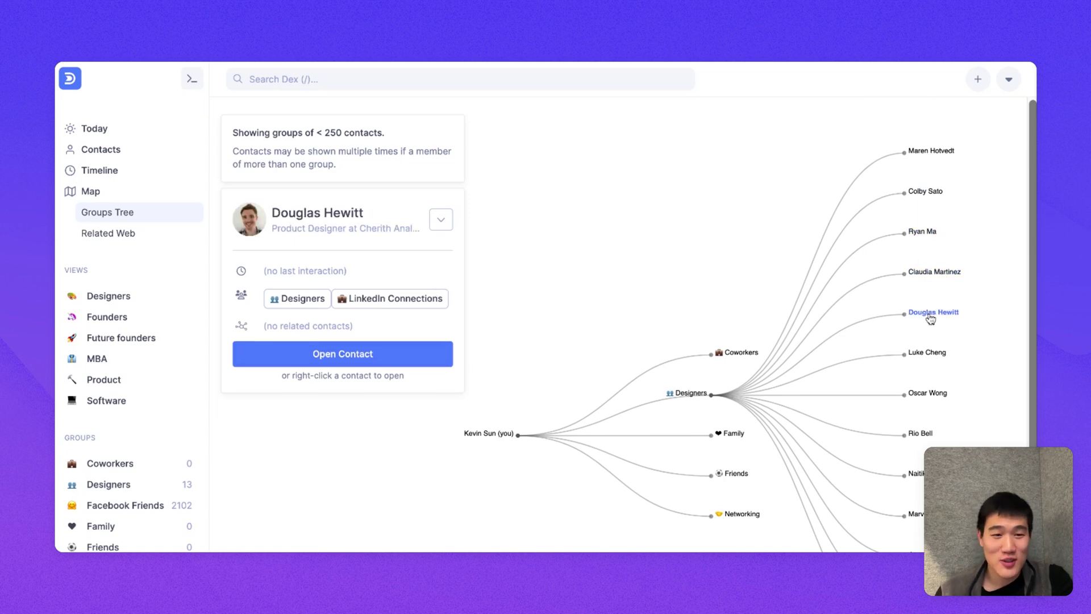
pyautogui.scroll(-1, 931, 317)
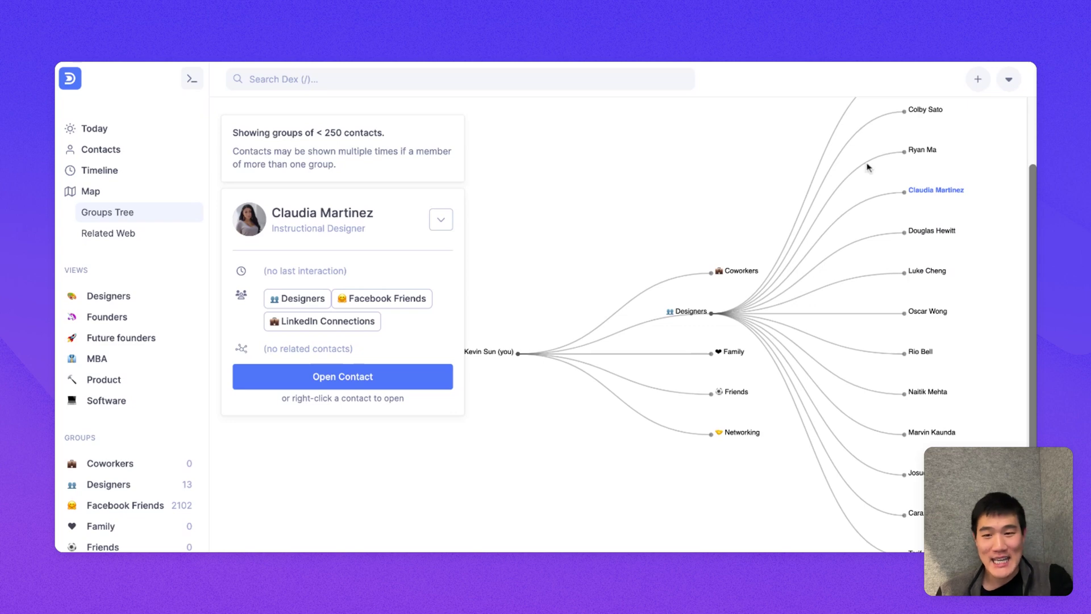
pyautogui.click(151, 237)
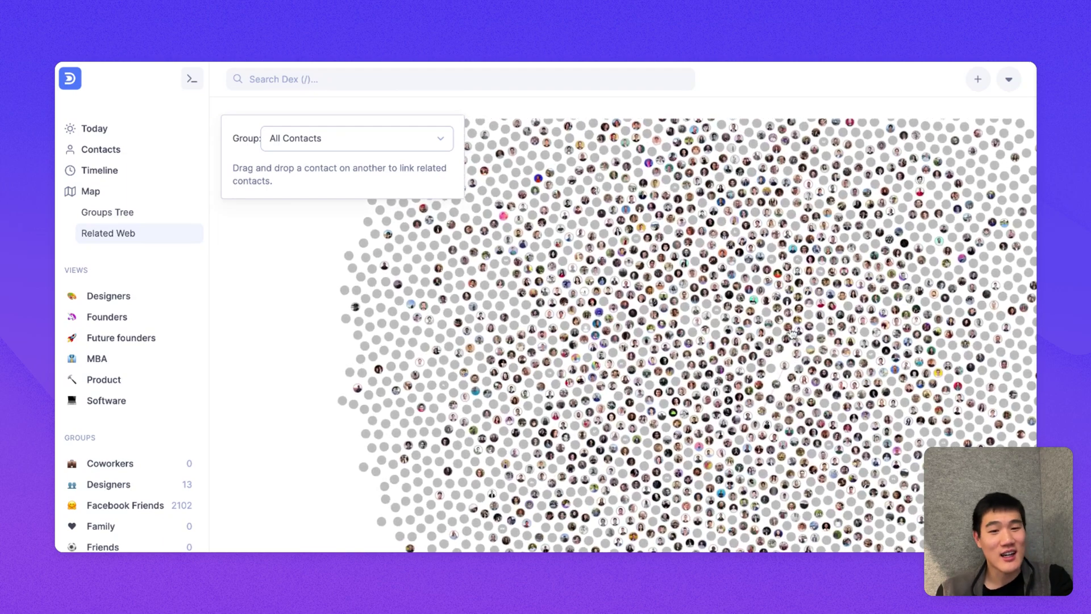
pyautogui.scroll(5, 787, 338)
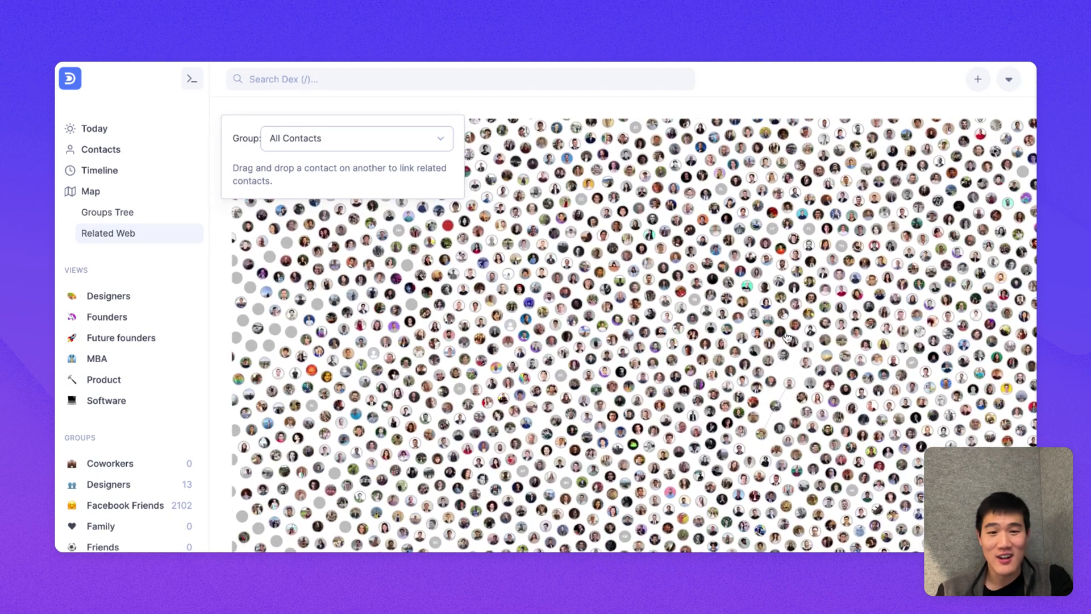
pyautogui.scroll(3, 786, 366)
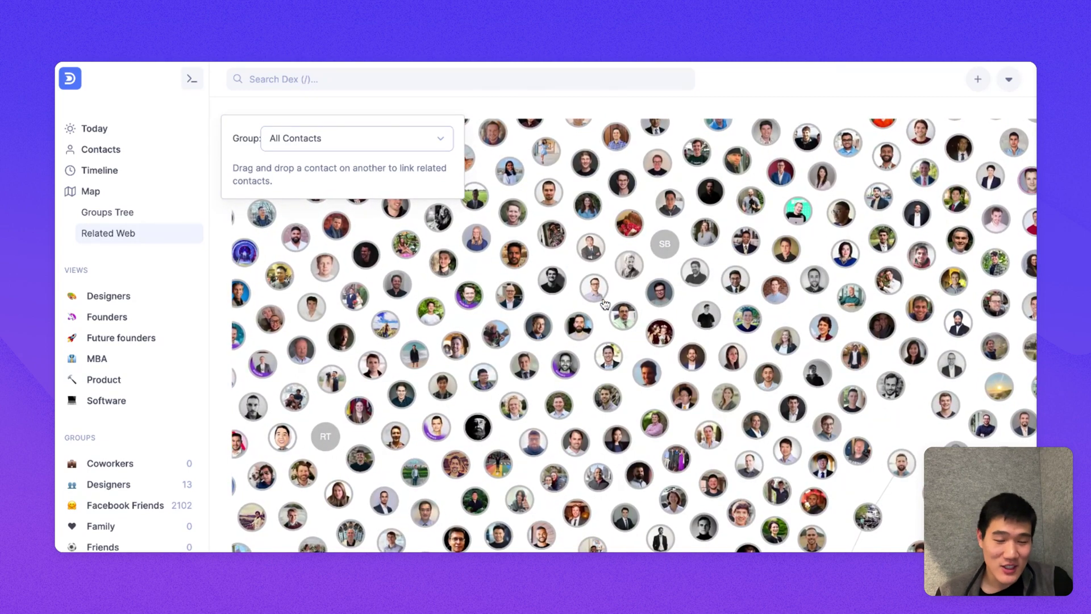
pyautogui.moveTo(596, 290); pyautogui.dragTo(628, 273)
pyautogui.moveTo(719, 253); pyautogui.dragTo(646, 250)
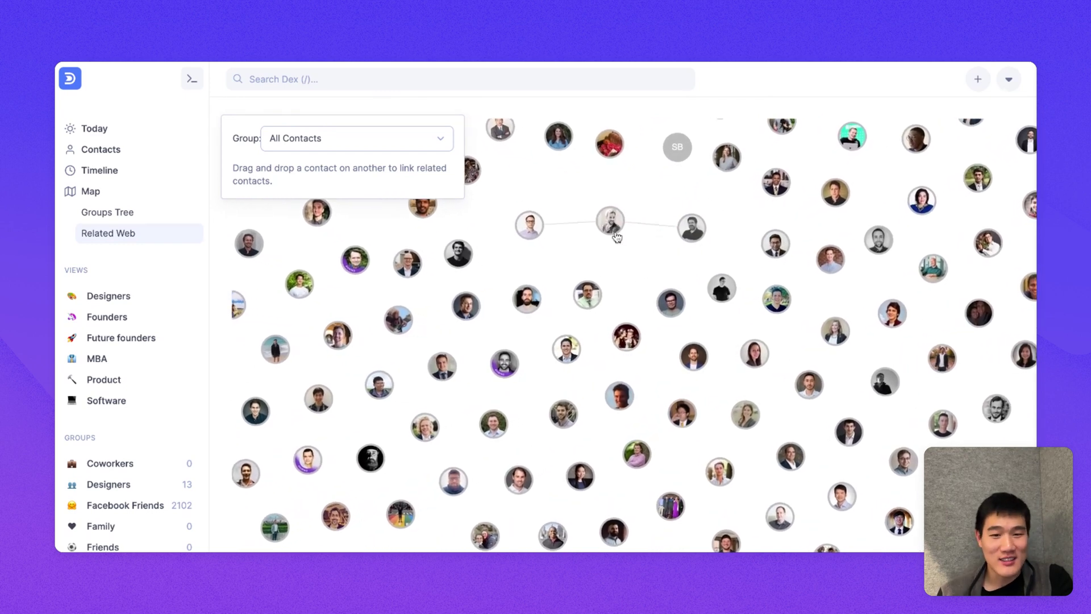
pyautogui.click(609, 219)
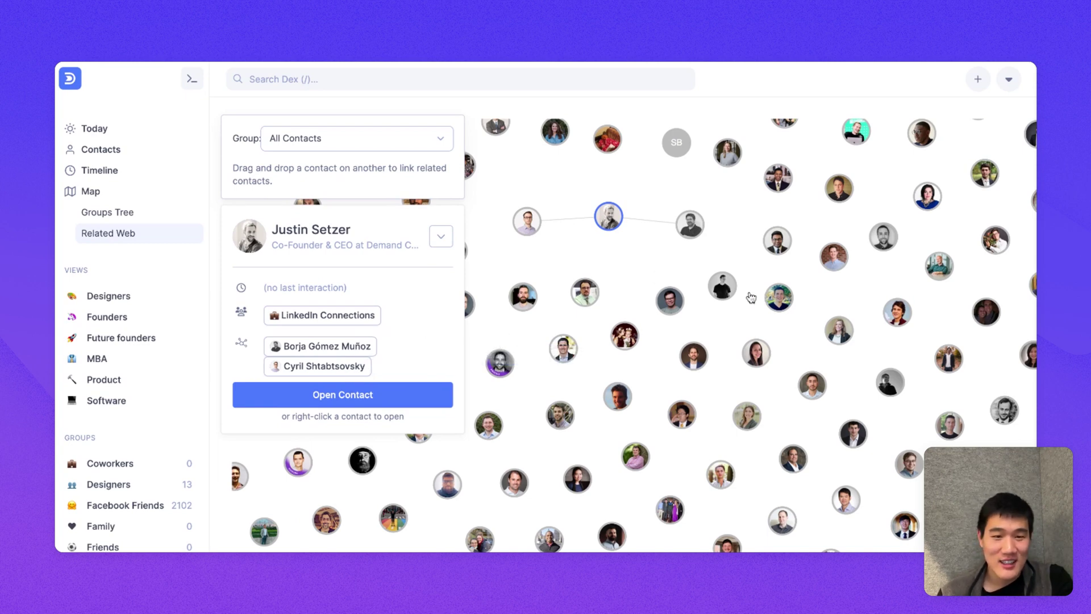
pyautogui.moveTo(722, 286); pyautogui.dragTo(777, 296)
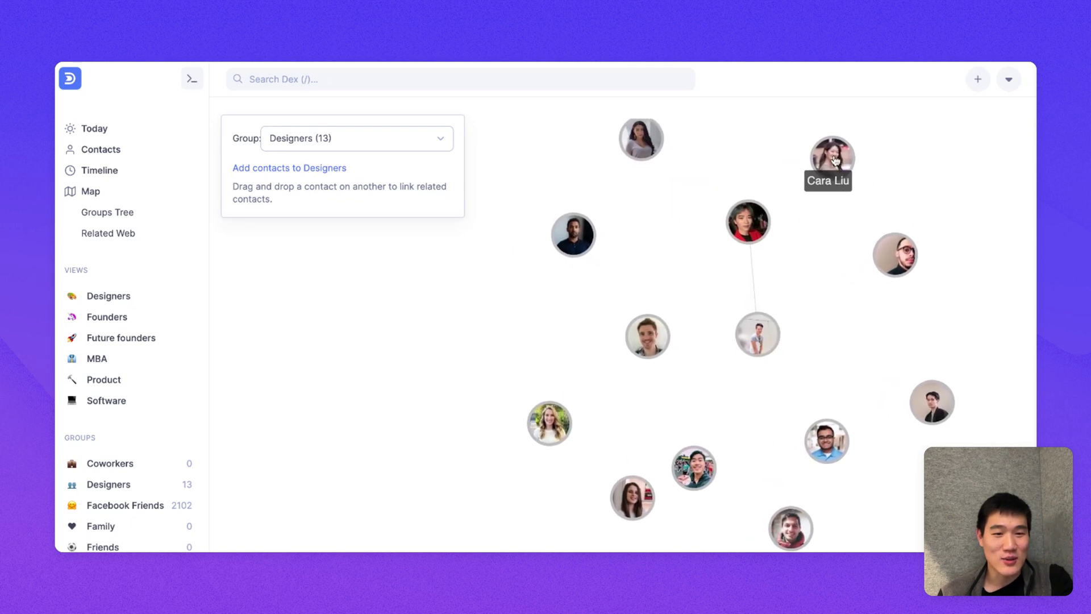
pyautogui.moveTo(833, 160); pyautogui.dragTo(750, 217)
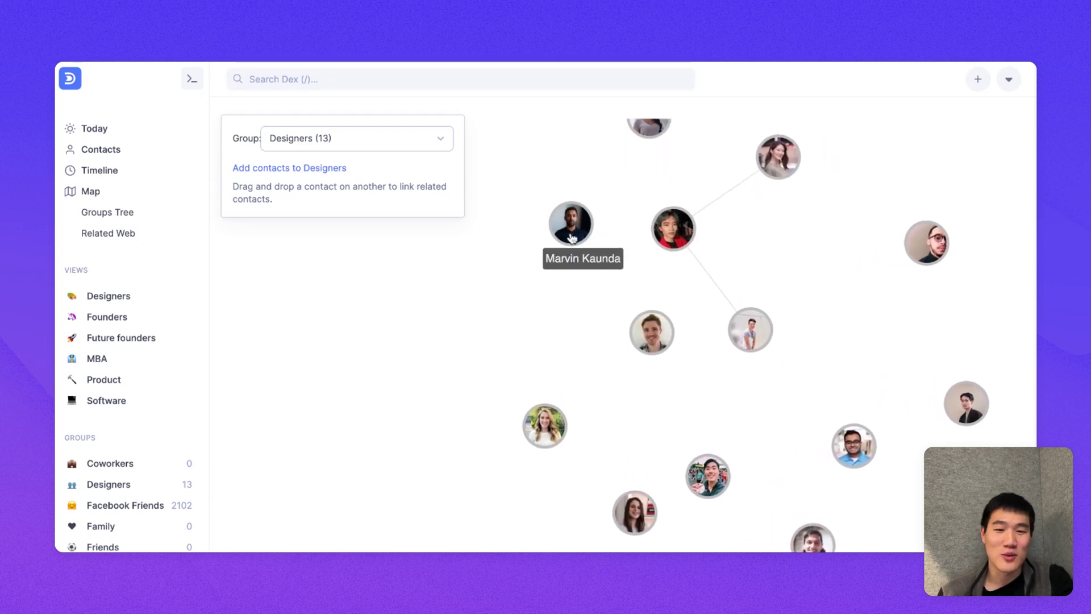
pyautogui.moveTo(571, 225); pyautogui.dragTo(673, 226)
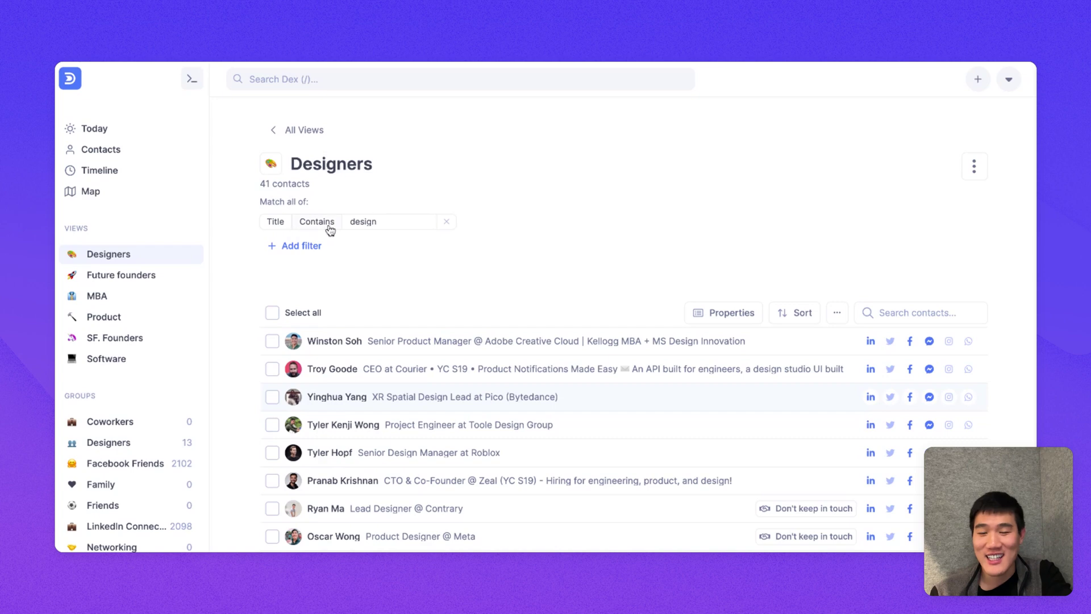
# Step: Save a Product view filter for contacts within 10 miles of San Francisco, CA, leaving 91
pyautogui.click(107, 297)
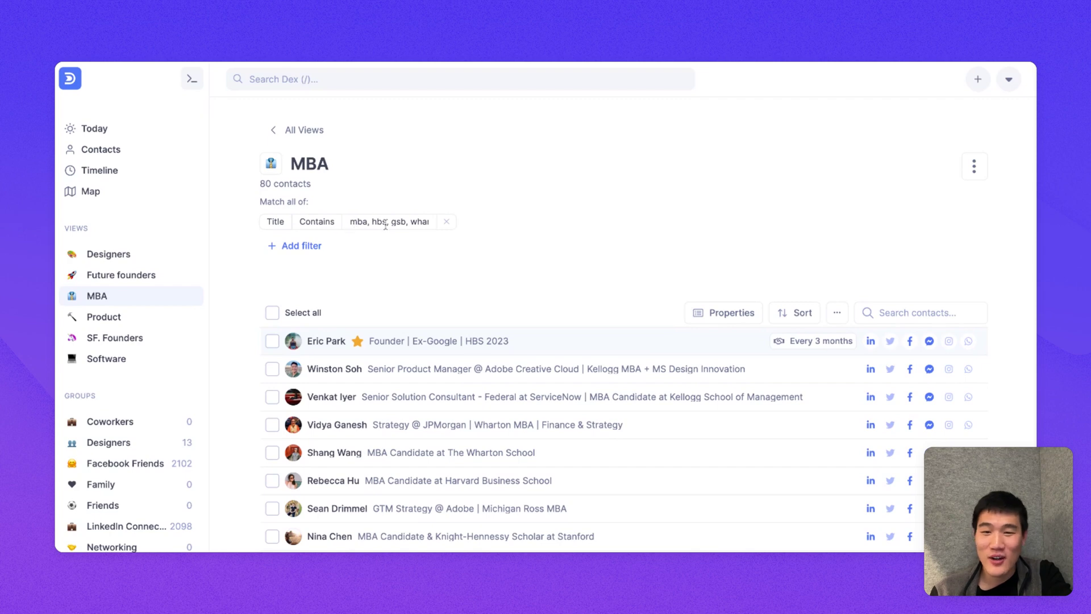
pyautogui.click(134, 318)
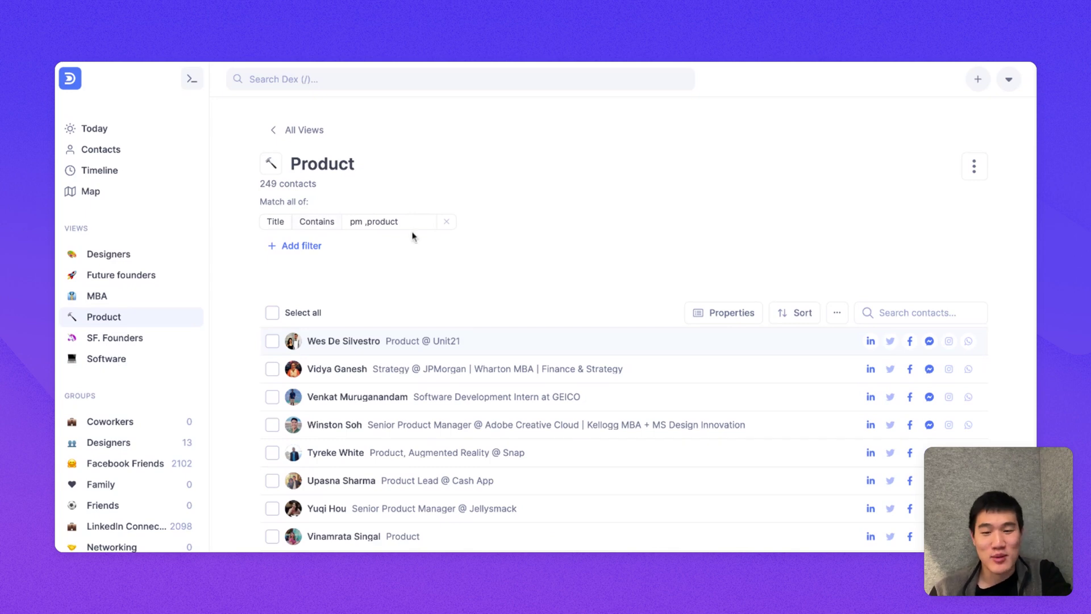
pyautogui.click(304, 248)
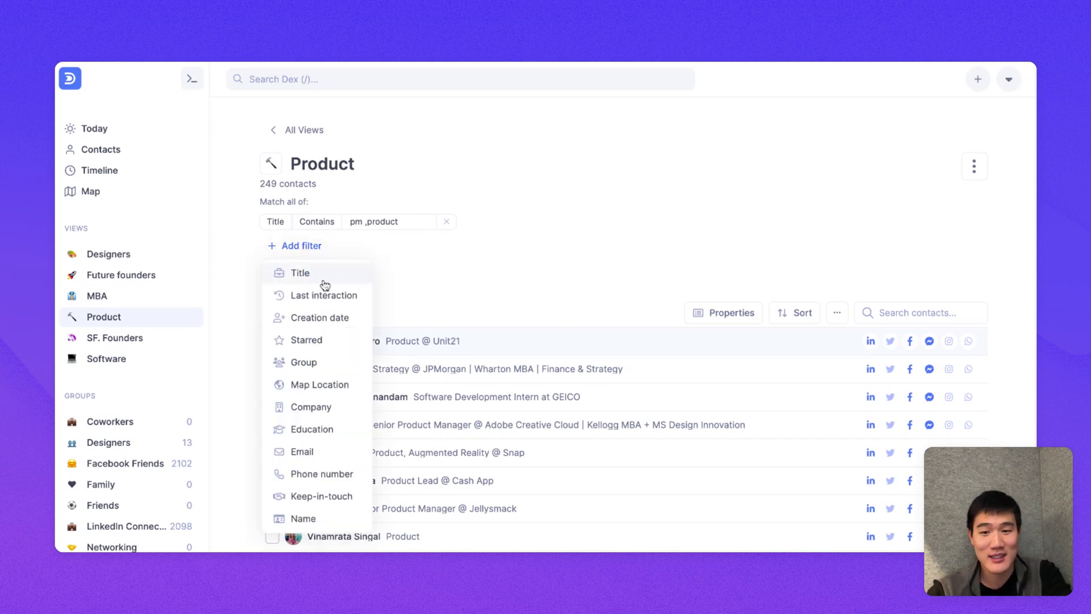
pyautogui.click(318, 385)
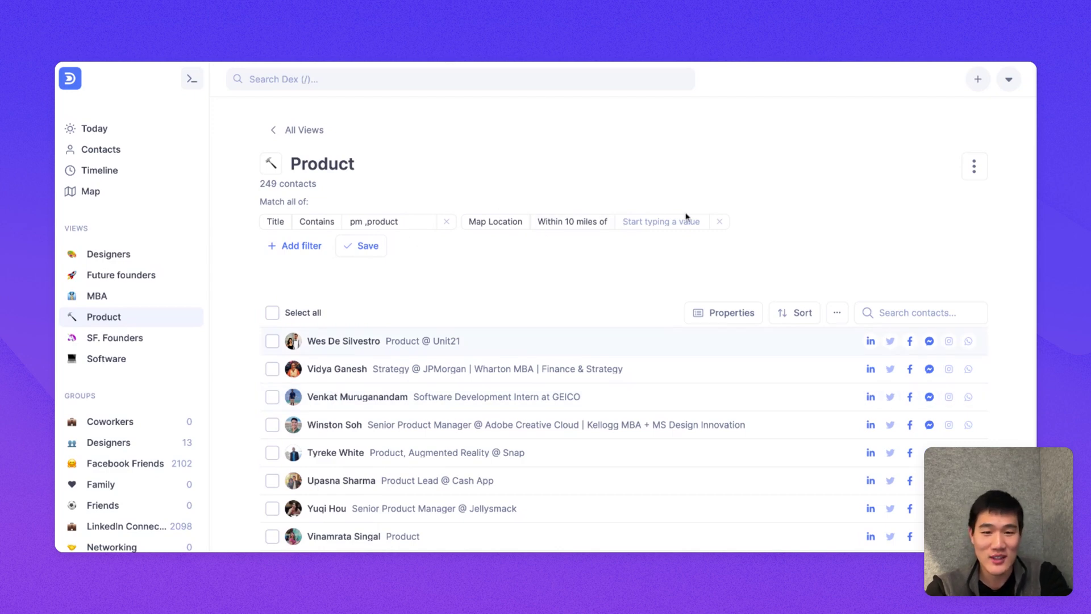
pyautogui.write('San')
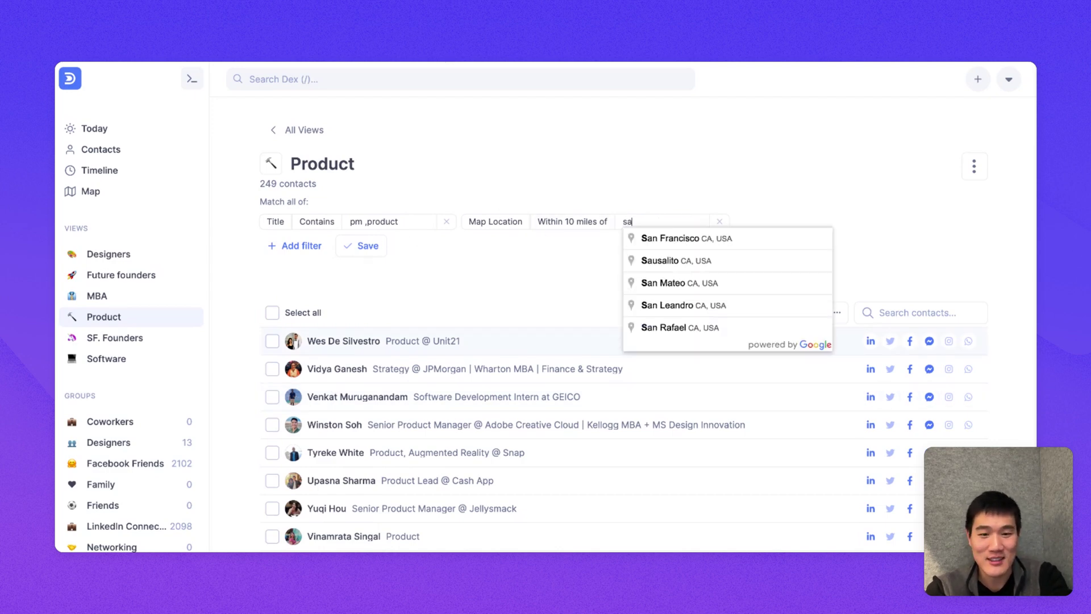
pyautogui.press('Return')
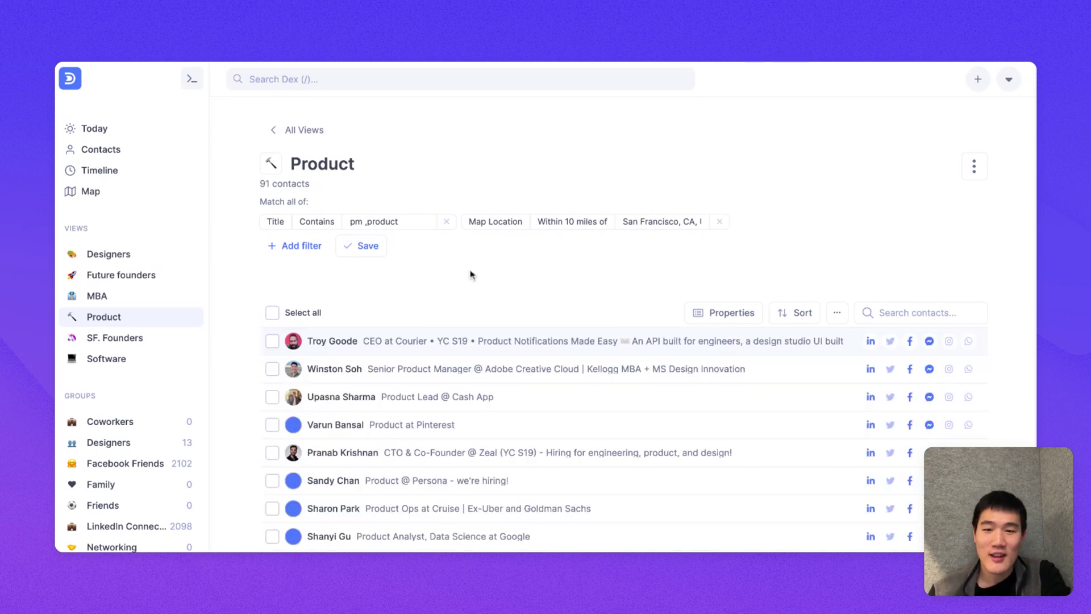
pyautogui.click(364, 247)
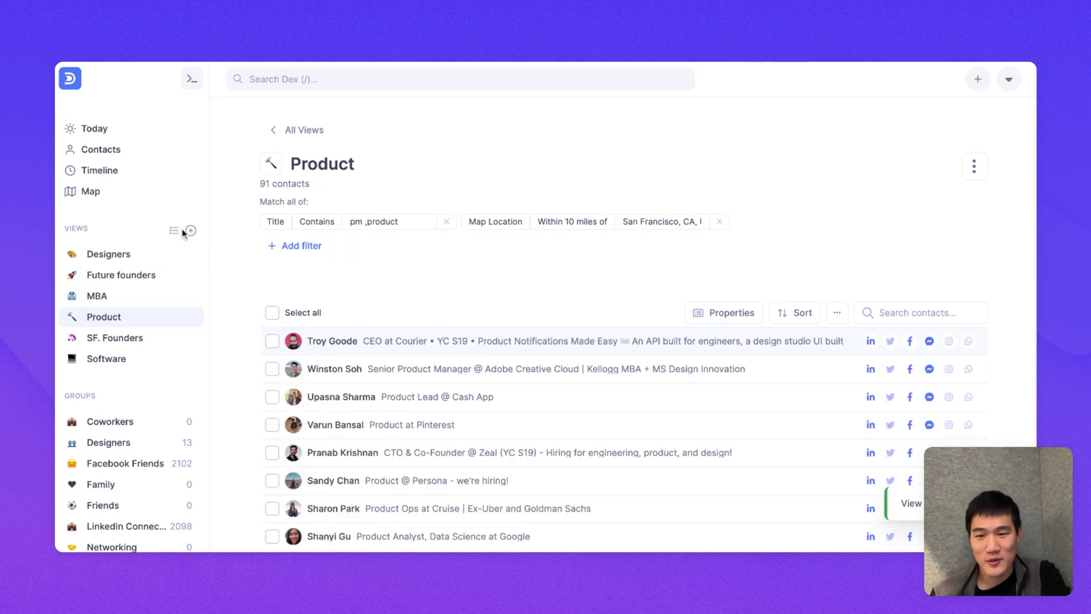